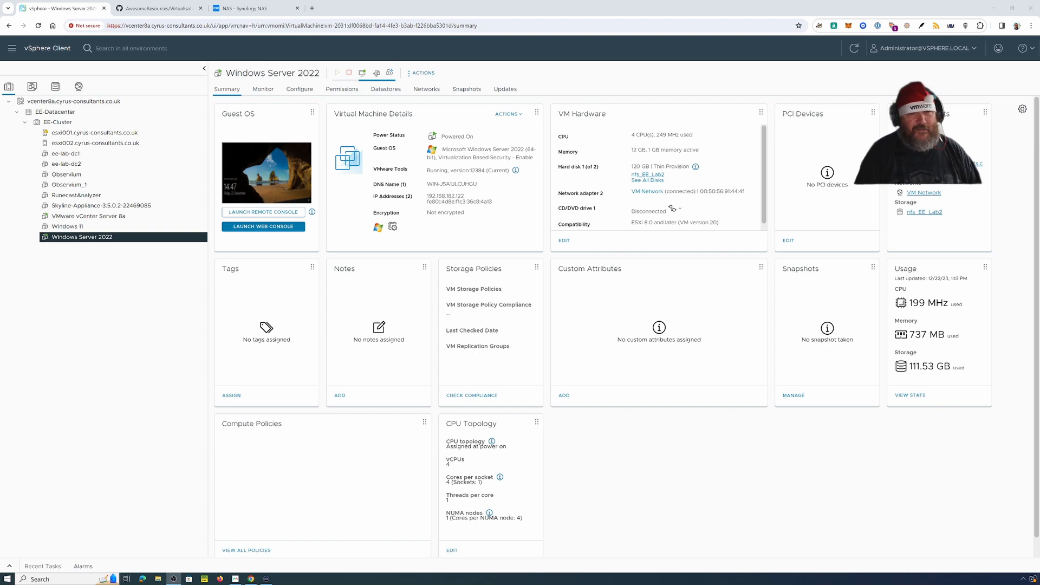
Step: Sign in to the Synology NAS with the administrator username and password
click(247, 9)
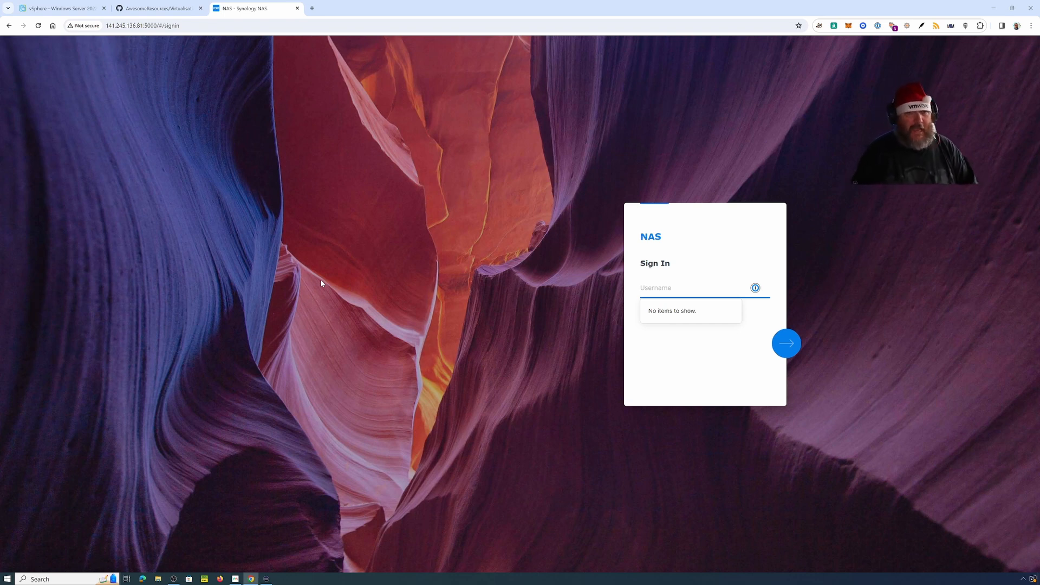
text(nas-admin)
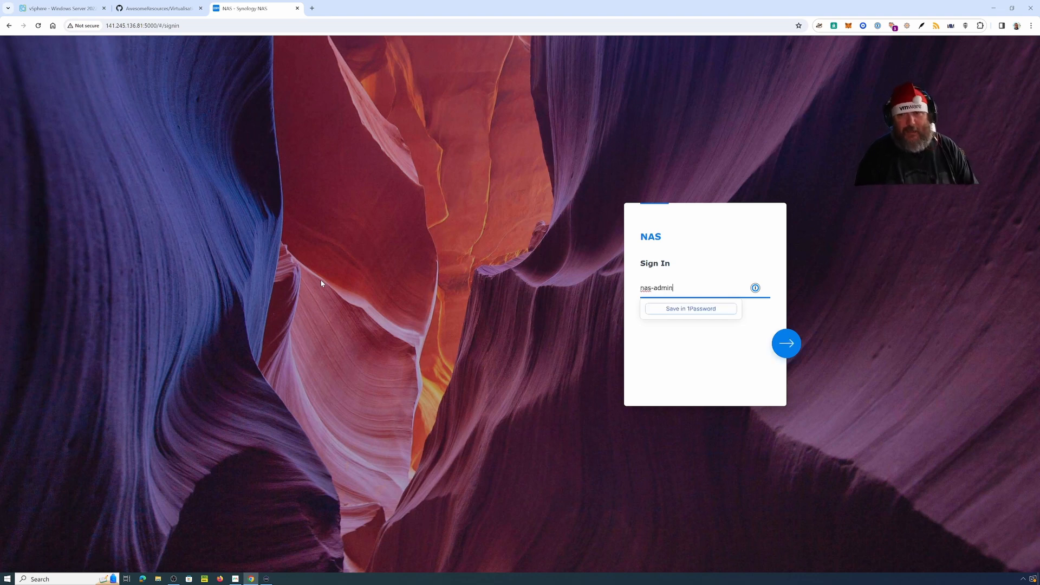
key(Return)
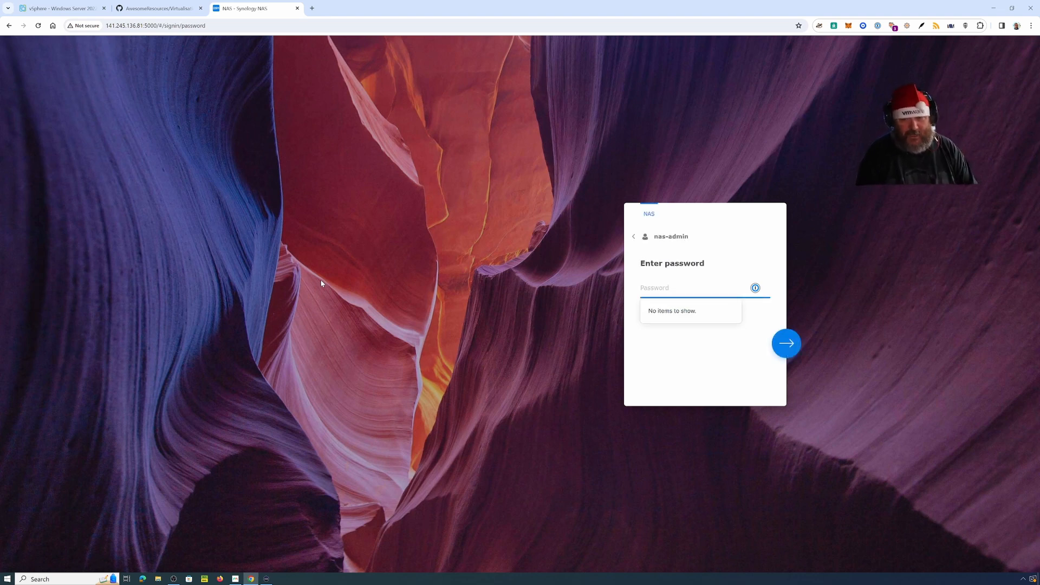
text(******)
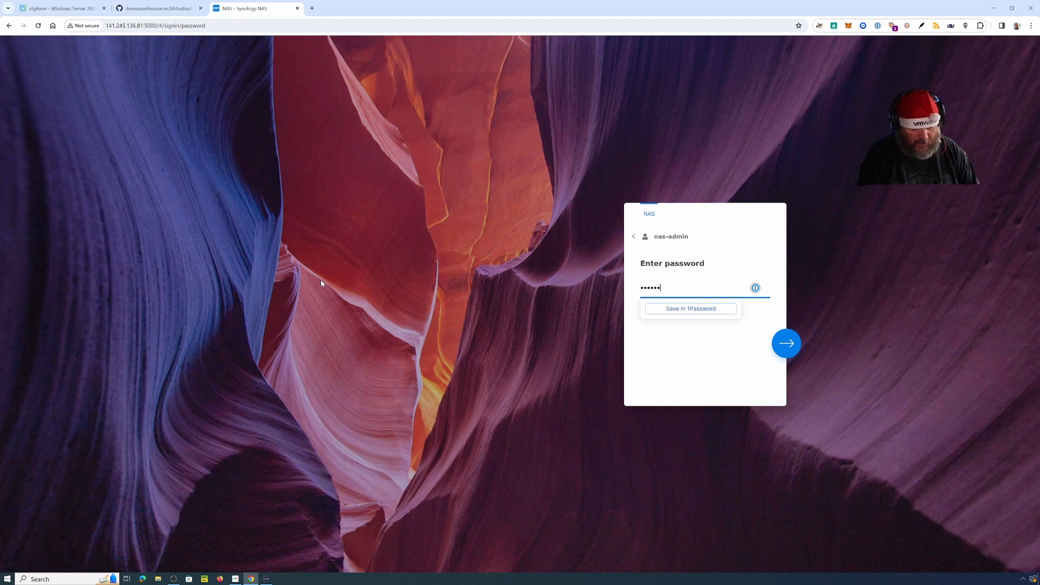
text(********)
key(Return)
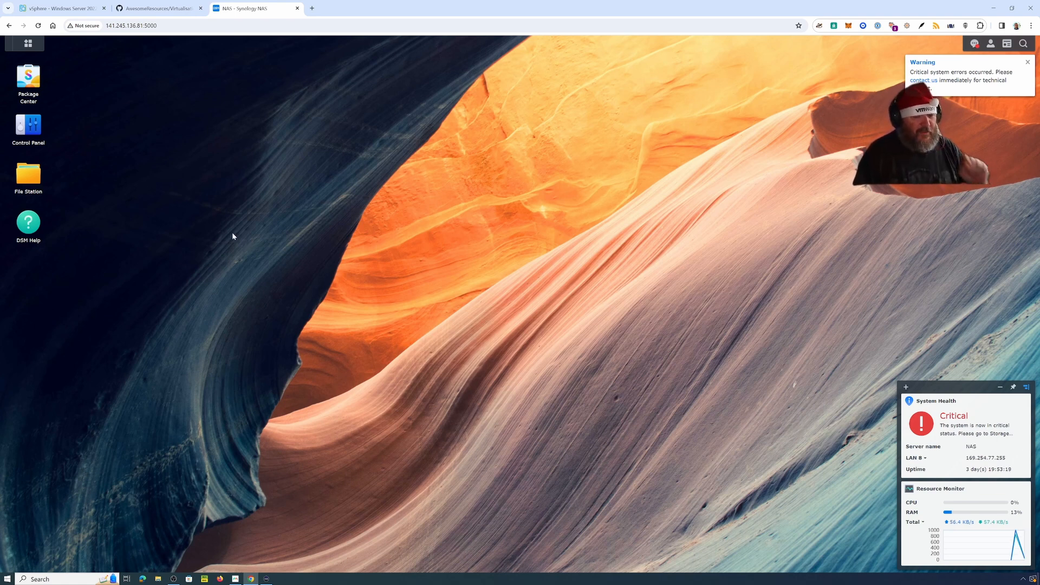
Step: Open Package Center and search it for 'nak'
click(33, 82)
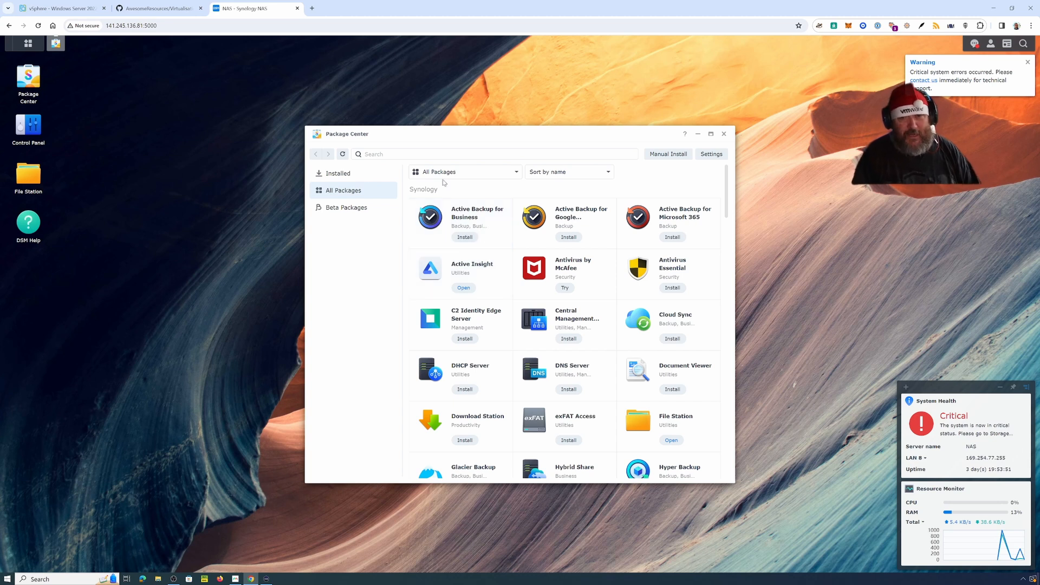
click(409, 155)
text(nak)
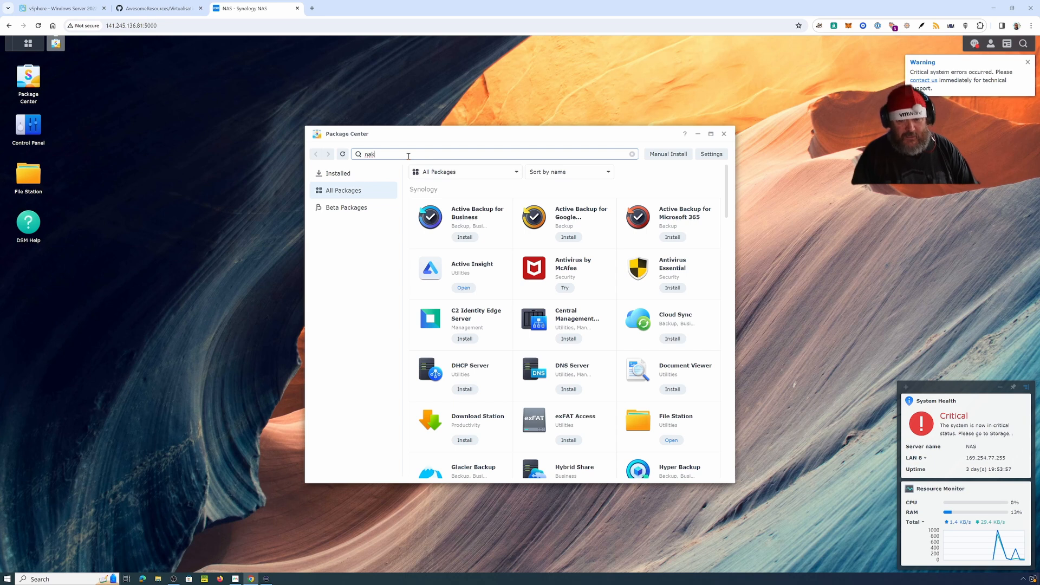
key(Return)
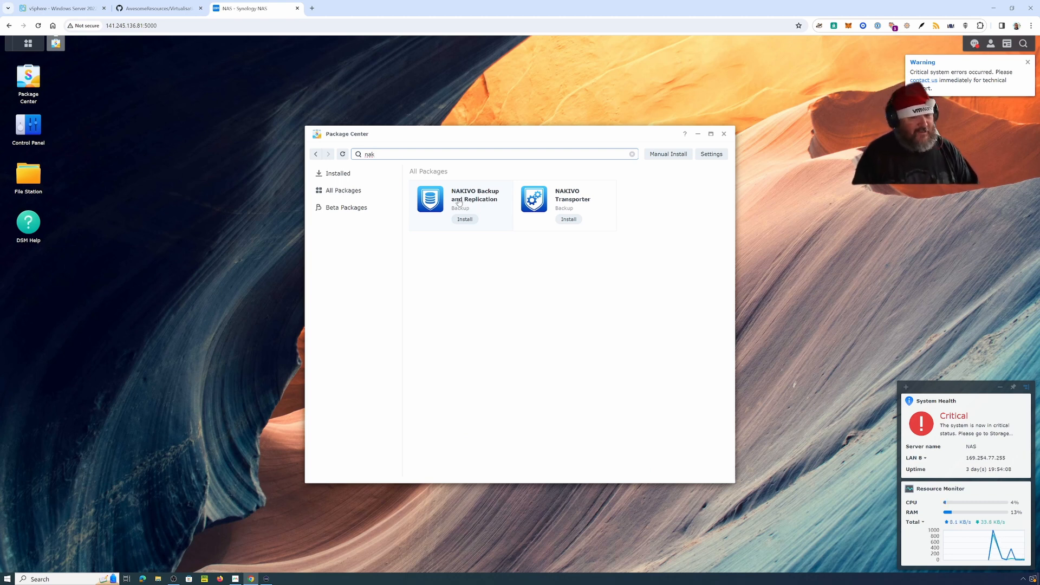
Step: Install NAKIVO Backup and Replication on Volume 1, accepting the licence agreement
click(462, 220)
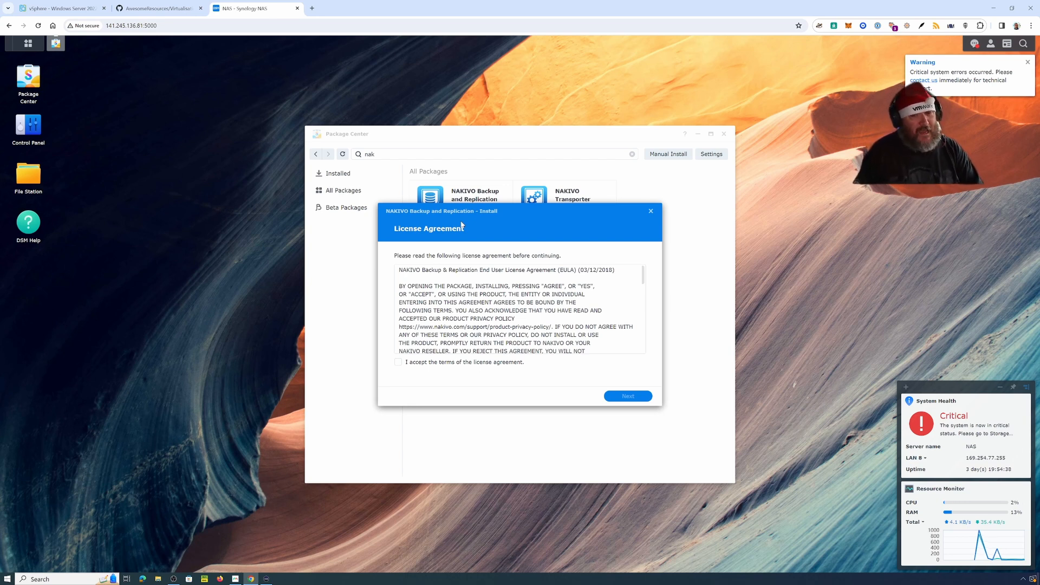
click(398, 362)
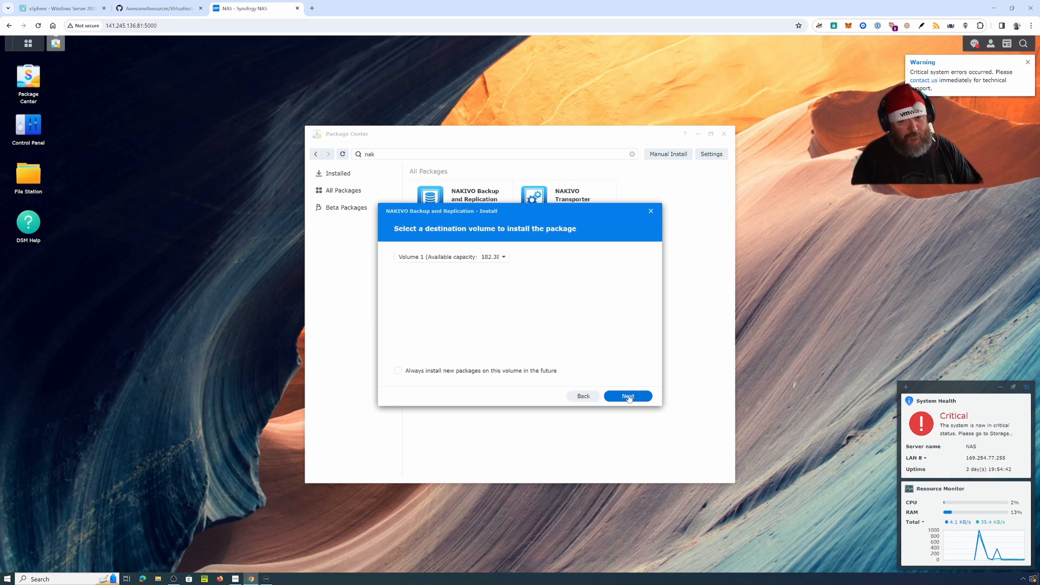
click(503, 257)
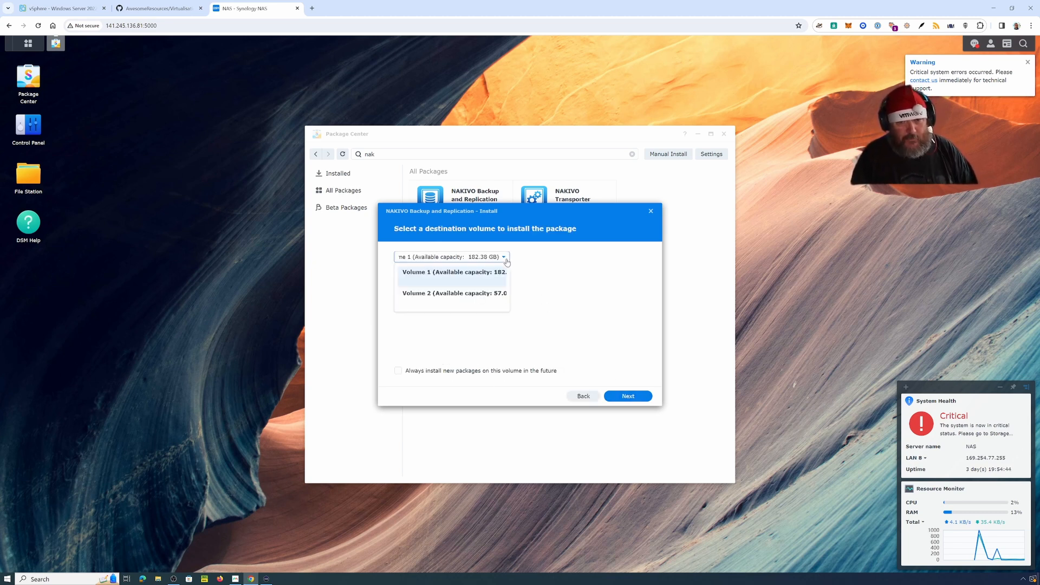
click(480, 280)
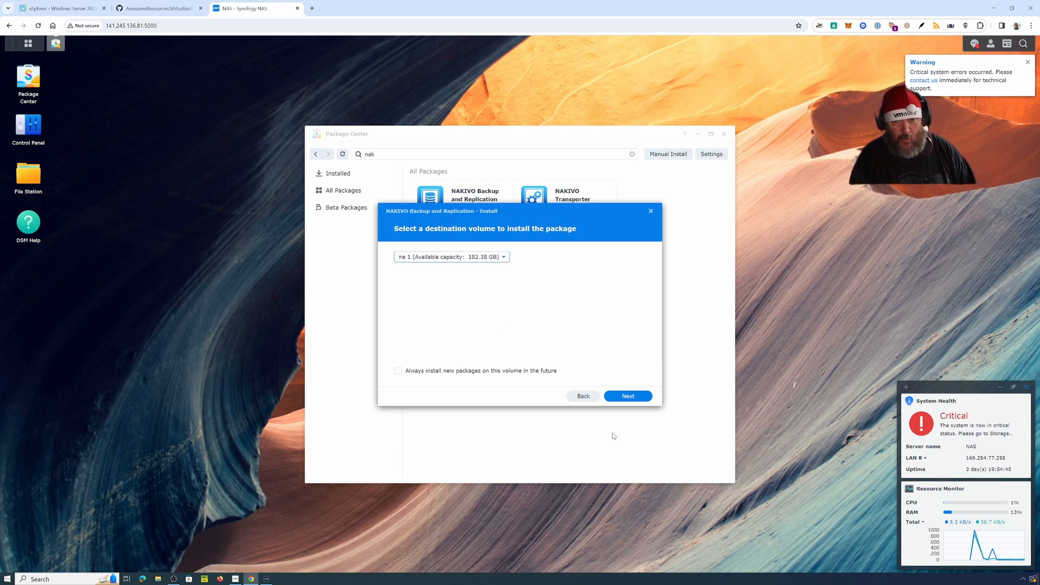
click(627, 397)
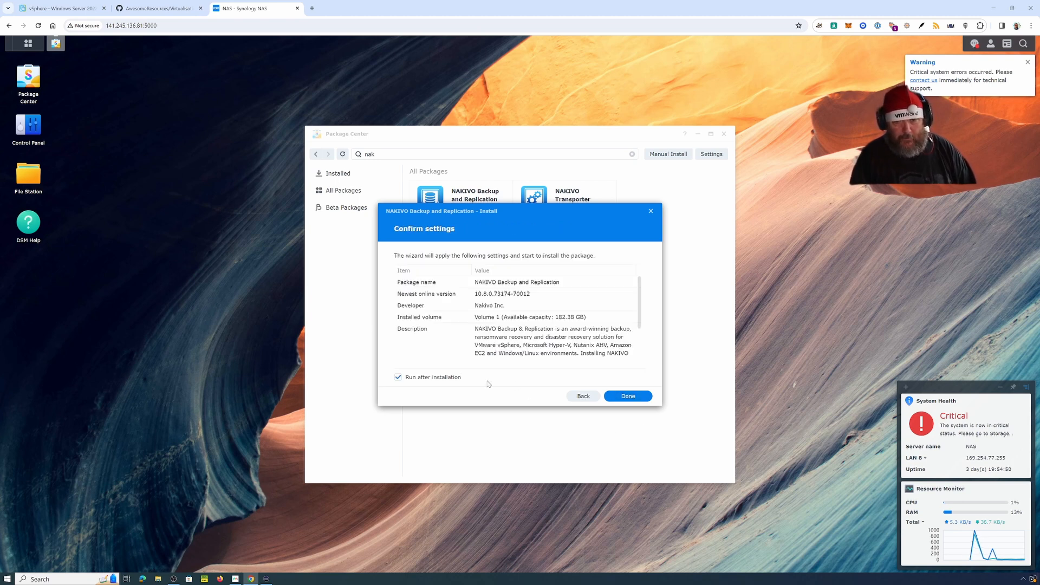
click(630, 398)
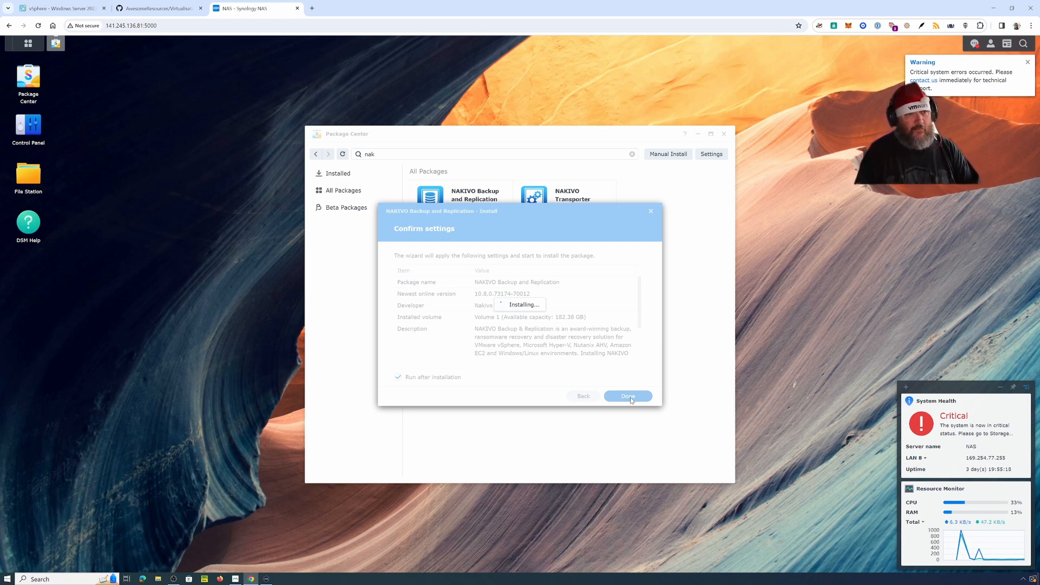
Step: In vSphere, delete Observium_1 from disk, then power on the Observium VM
click(58, 10)
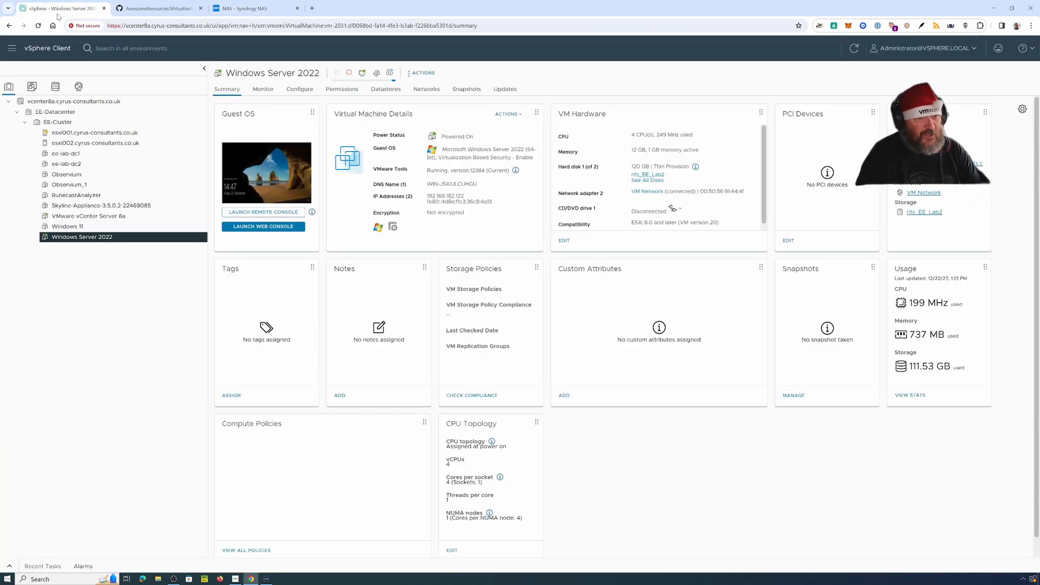
click(82, 185)
right_click(81, 185)
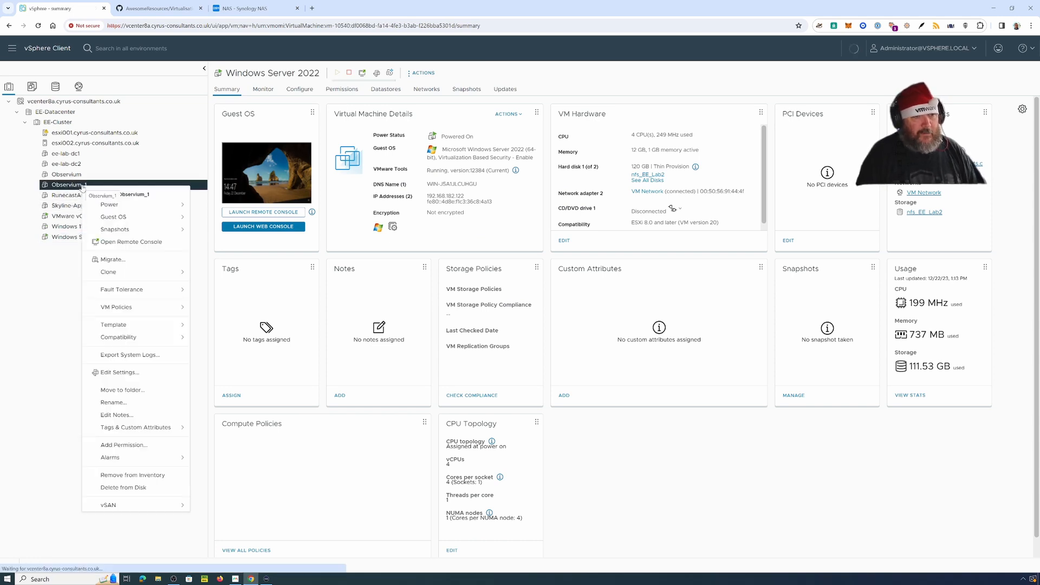
click(143, 490)
click(614, 341)
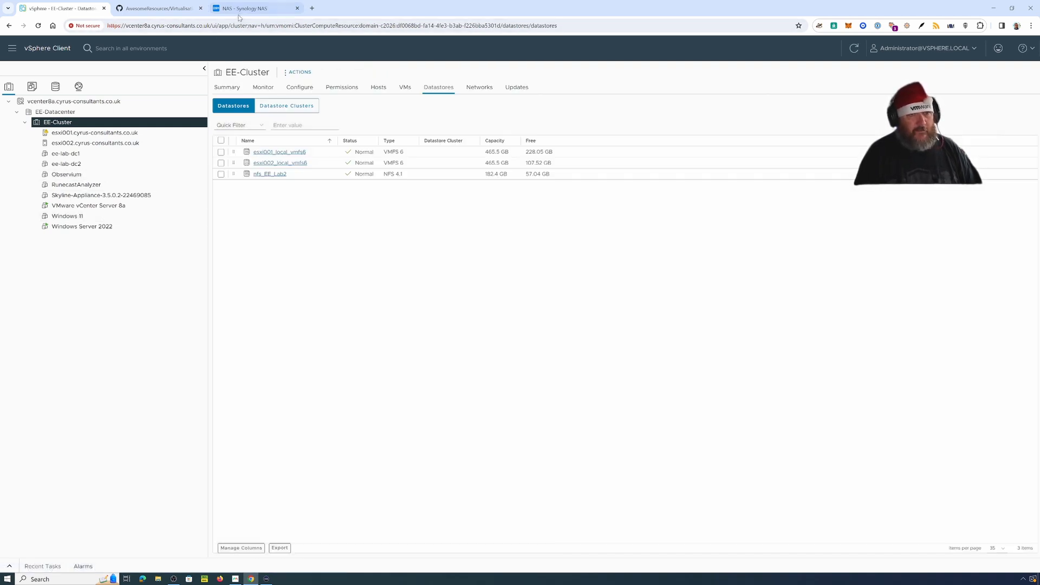
click(80, 174)
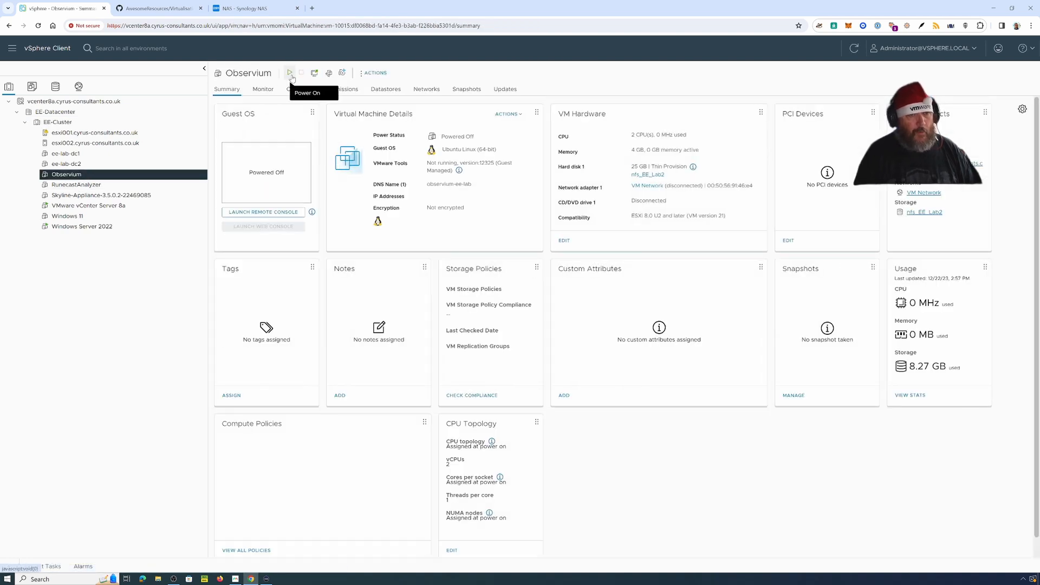
click(291, 75)
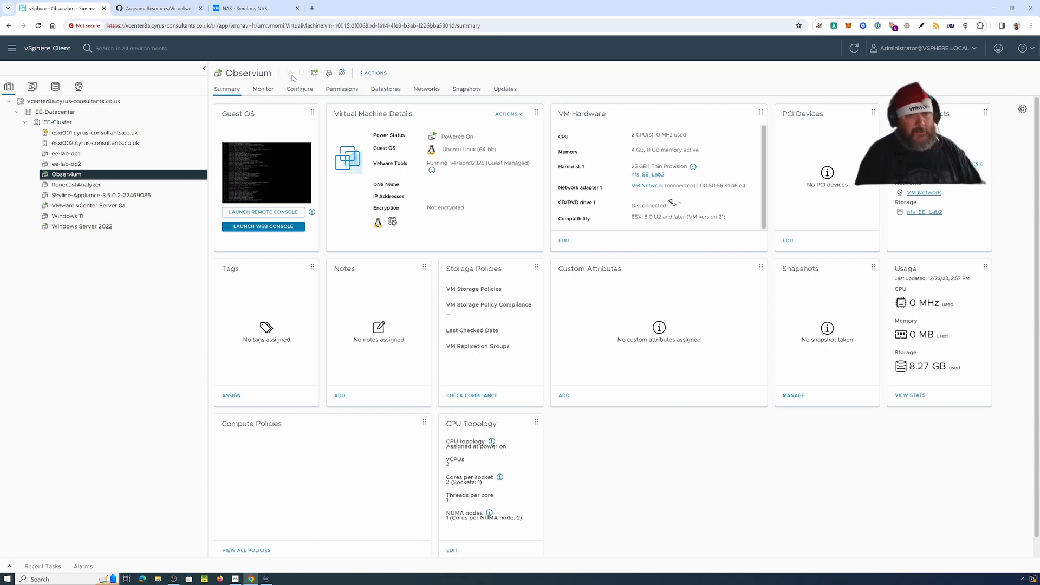
Step: Open the installed NAKIVO package and bypass the browser's certificate privacy warning
click(247, 8)
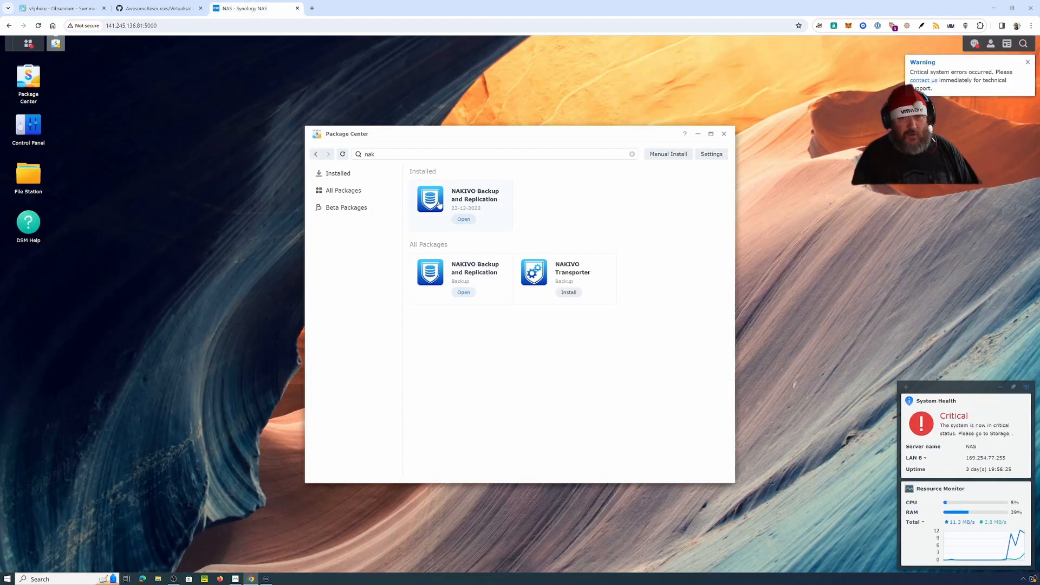
click(463, 220)
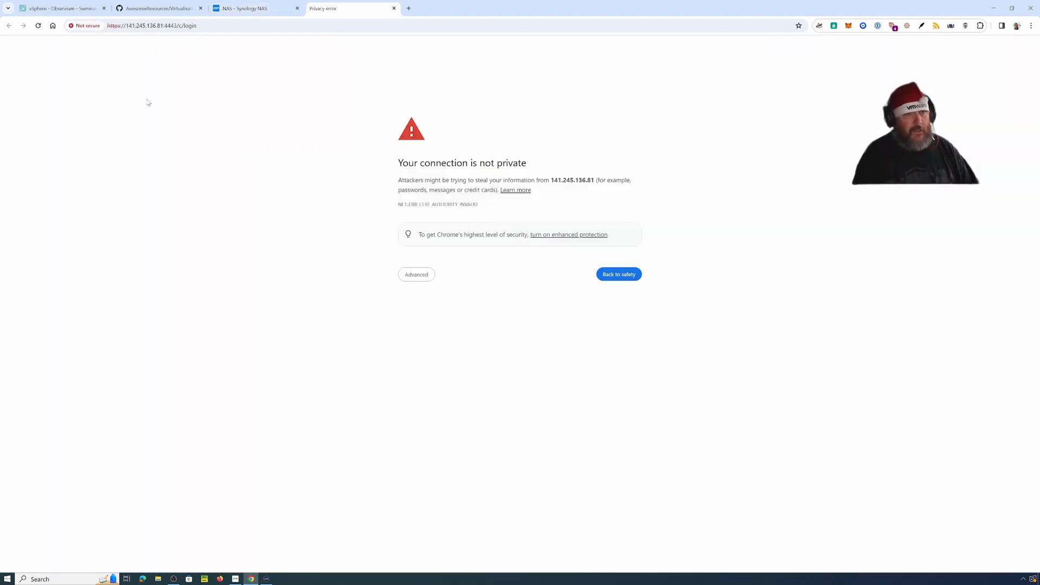
click(417, 275)
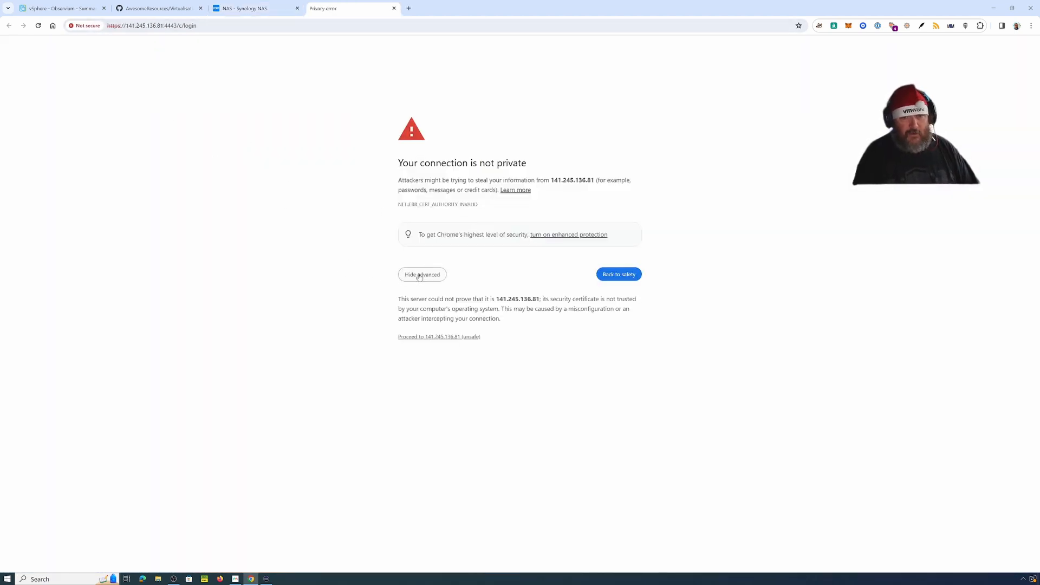
click(449, 337)
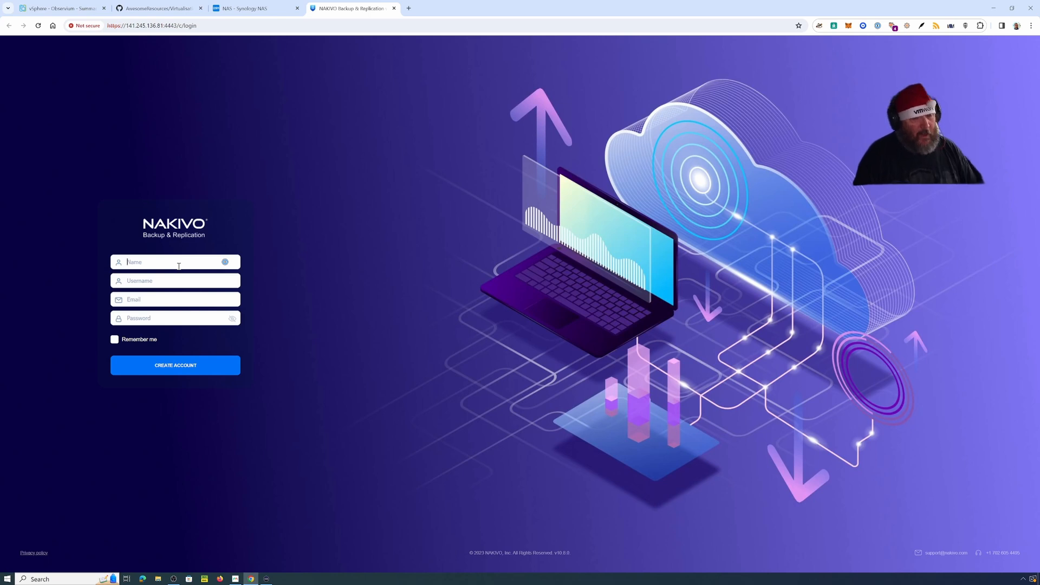
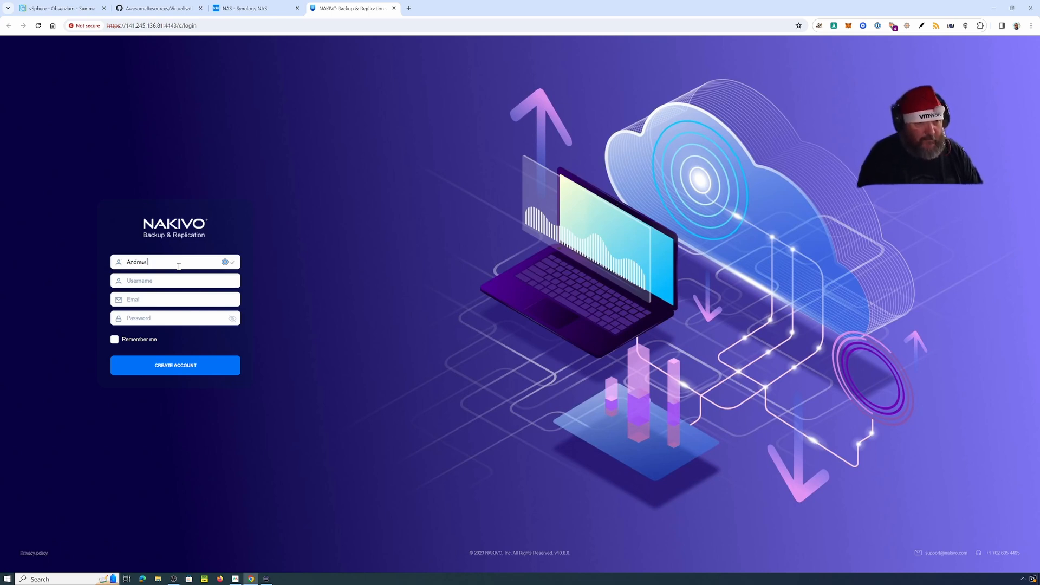
Step: Enter the administrator's full name and username
key(Tab)
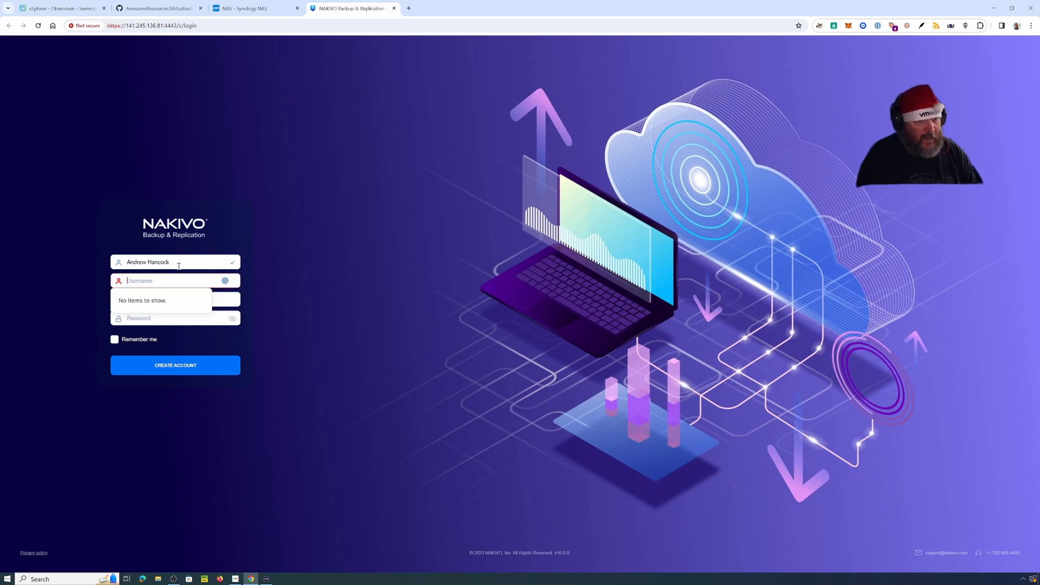
text(eins)
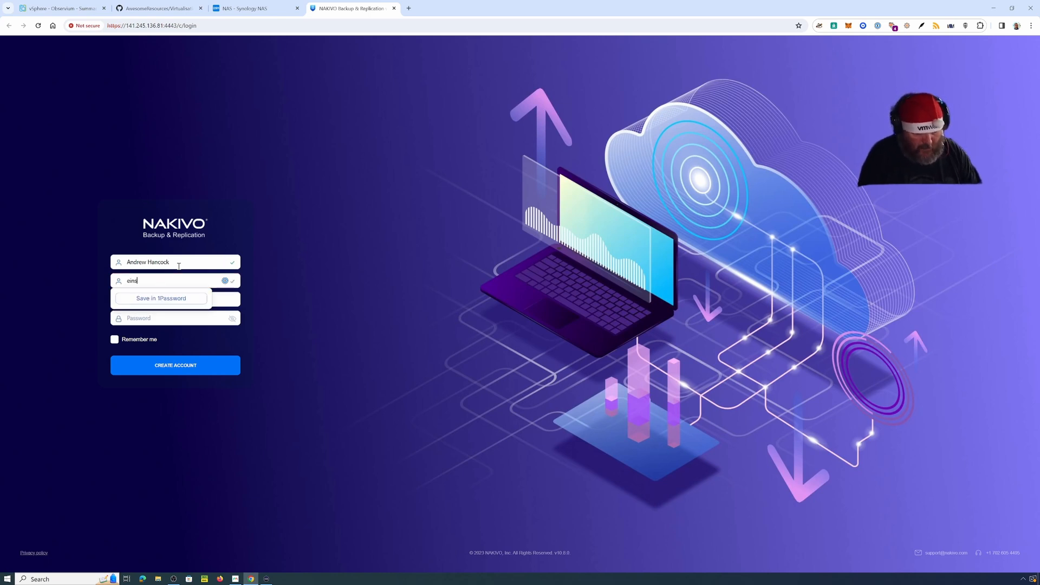
text(teinagogo)
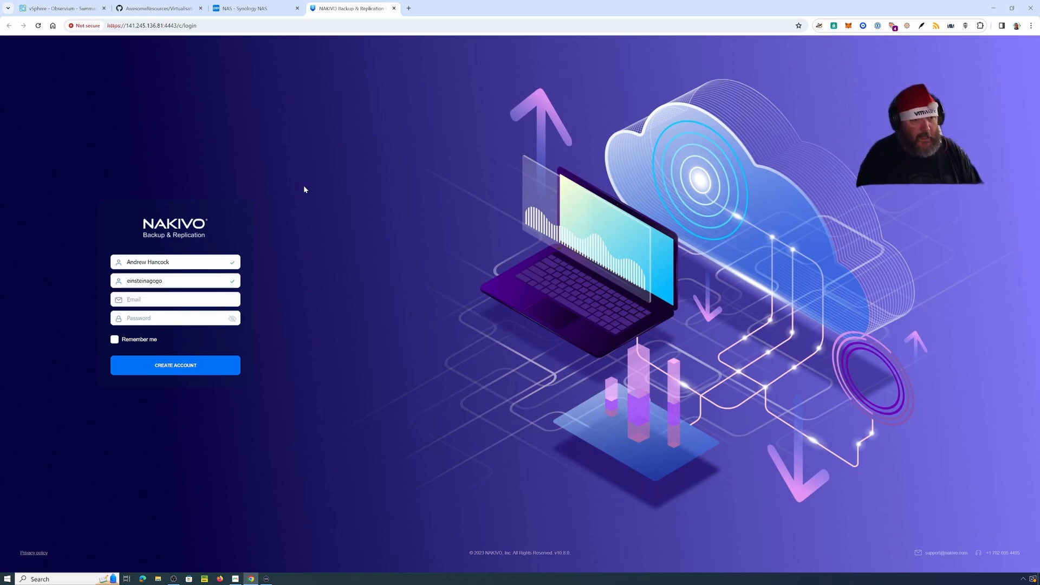
Step: Add the account e-mail and password, enable Remember me, and create the account
click(139, 301)
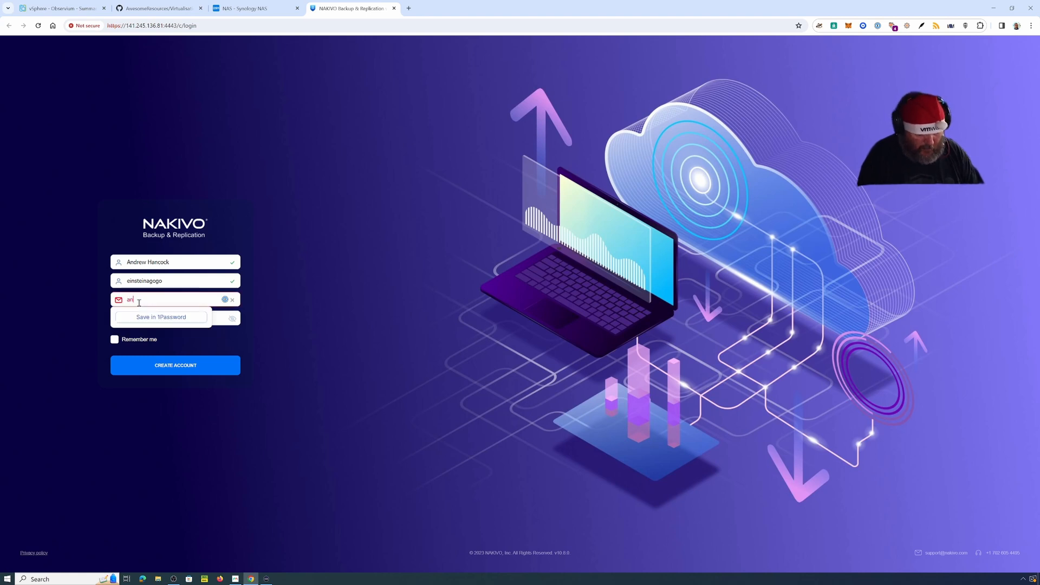
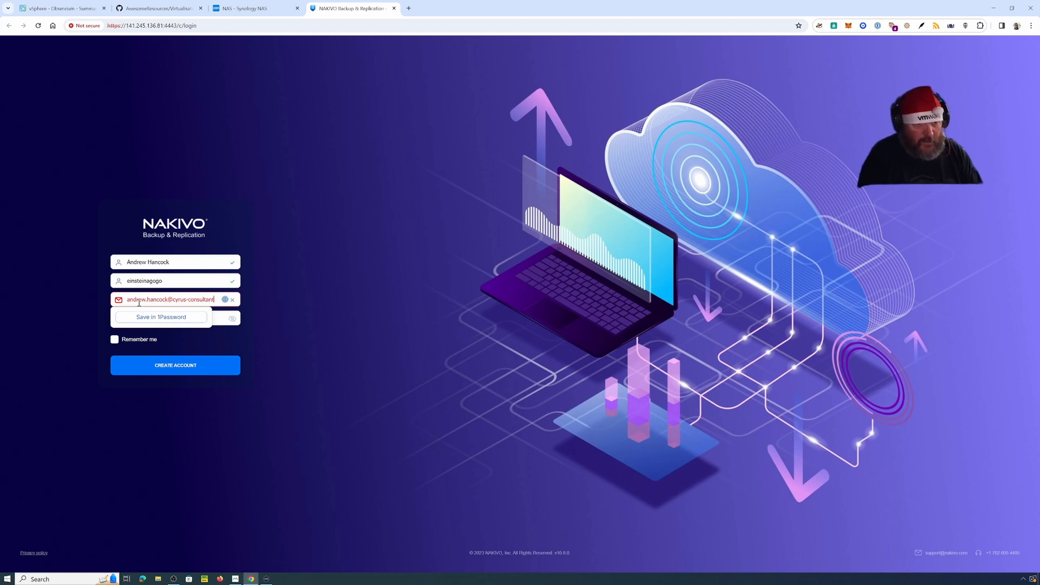
key(Tab)
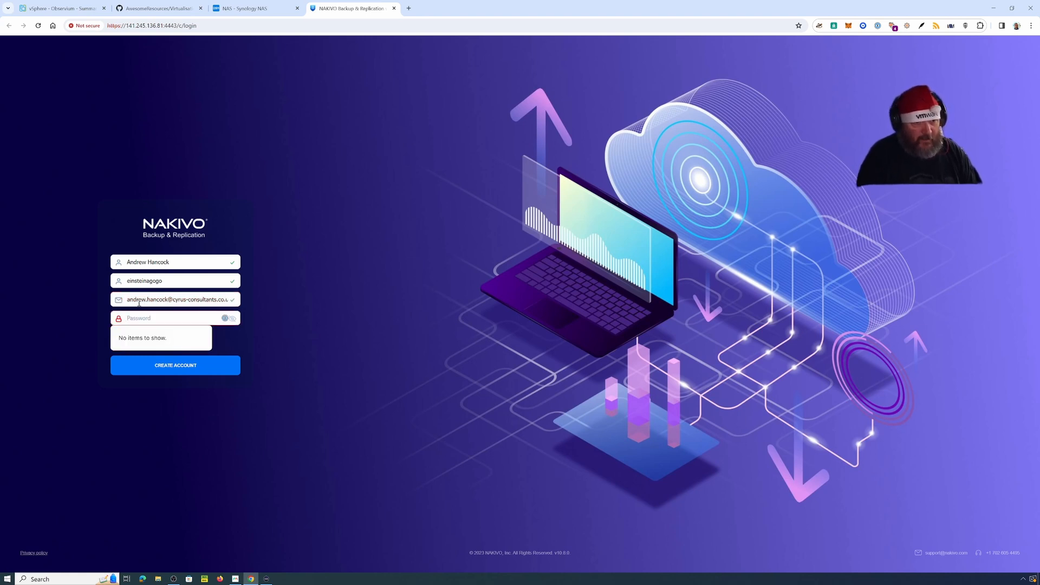
text(•••)
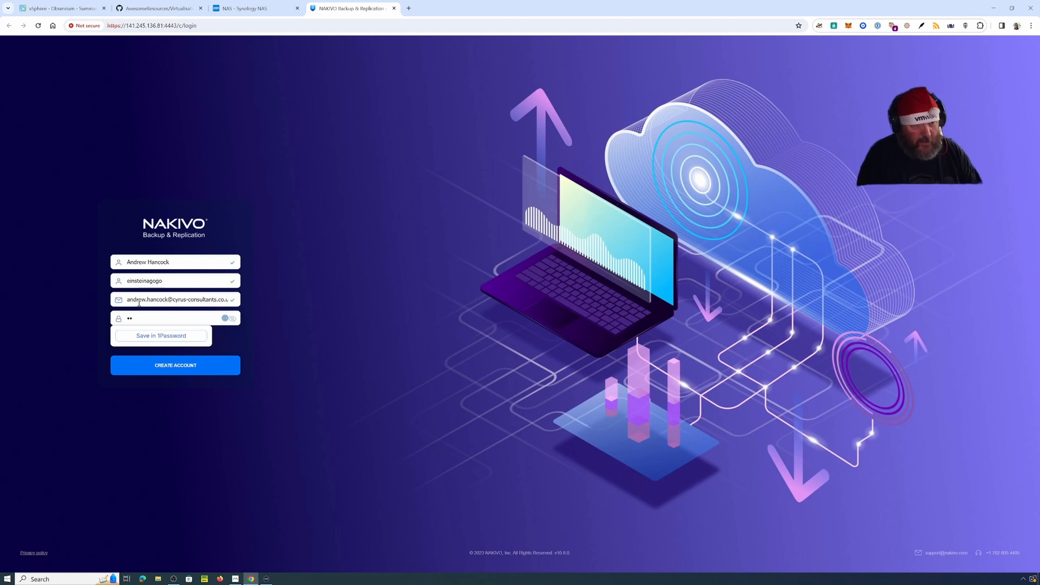
key(BackSpace)
key(BackSpace)
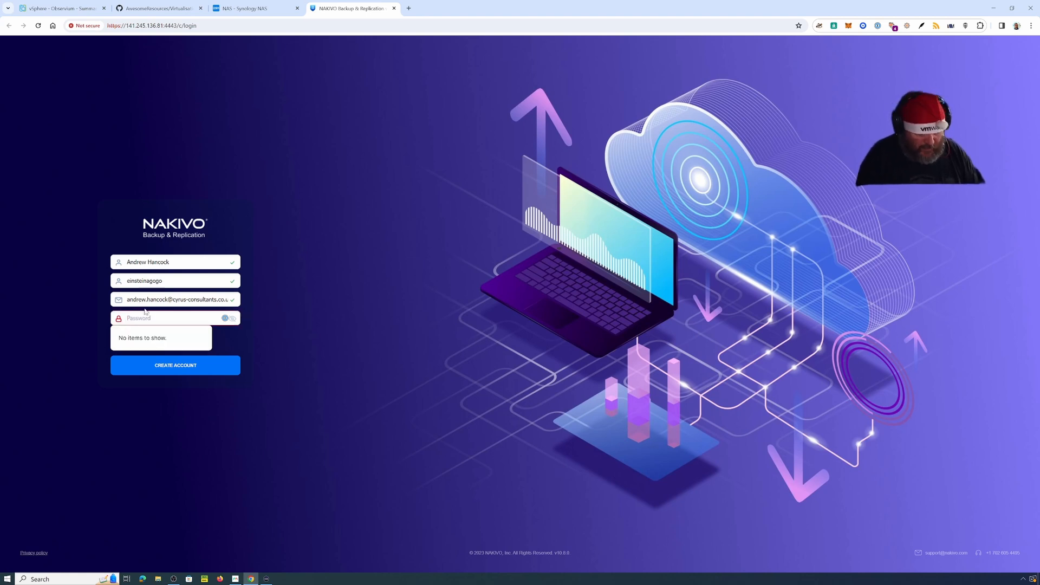
text(•••••••••)
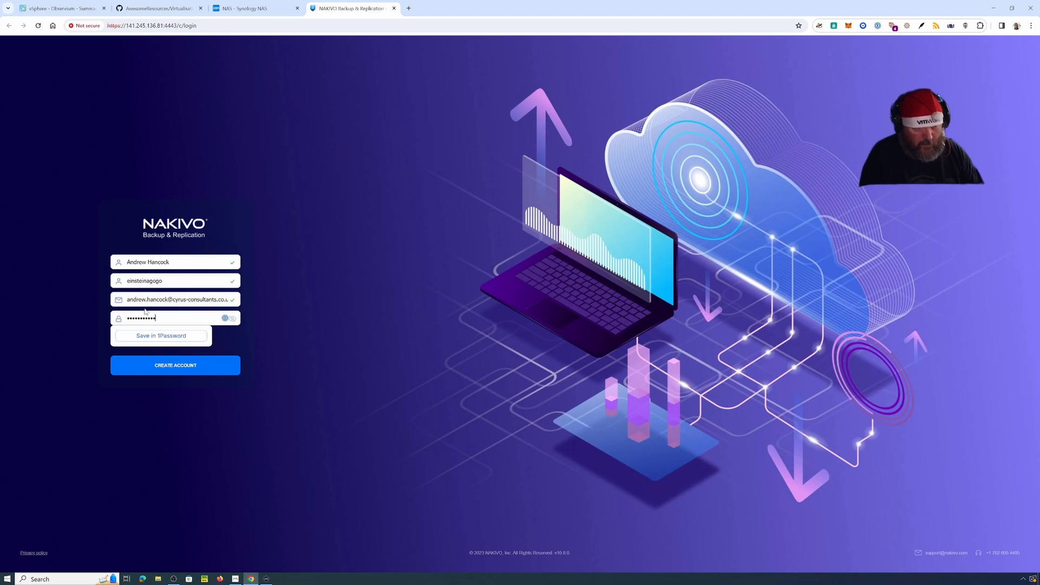
text(•••)
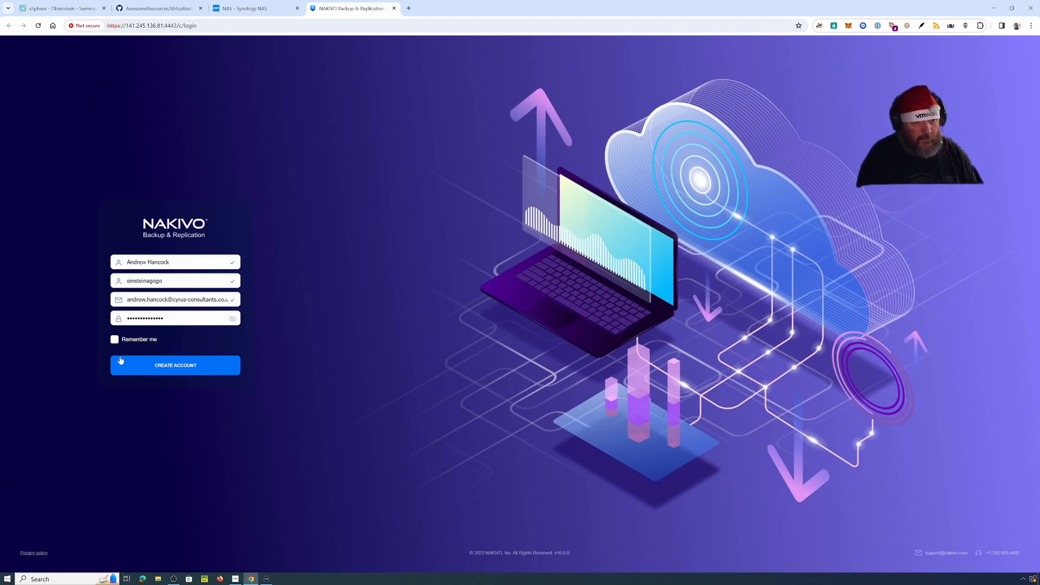
click(114, 339)
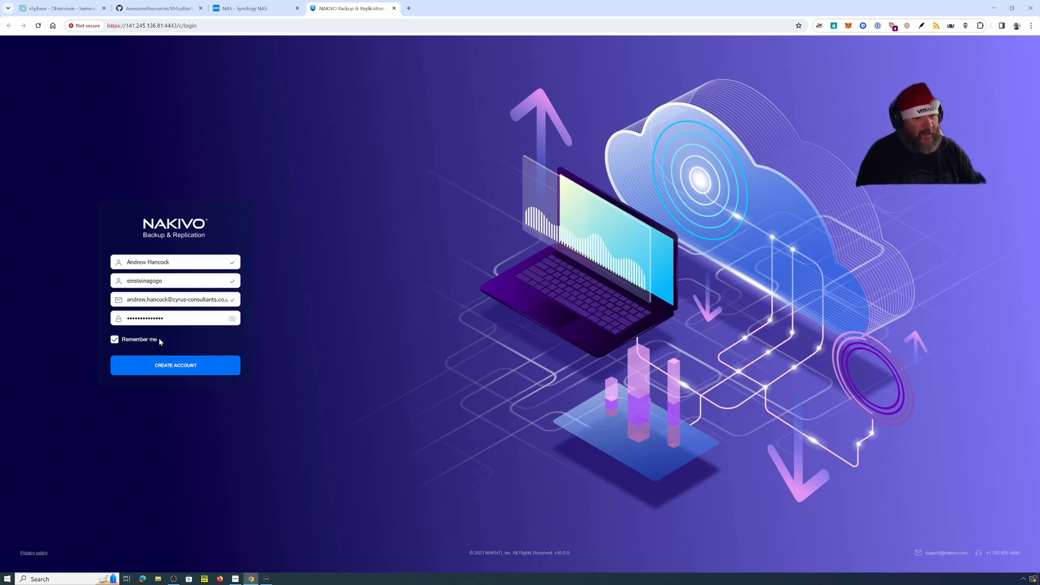
click(175, 366)
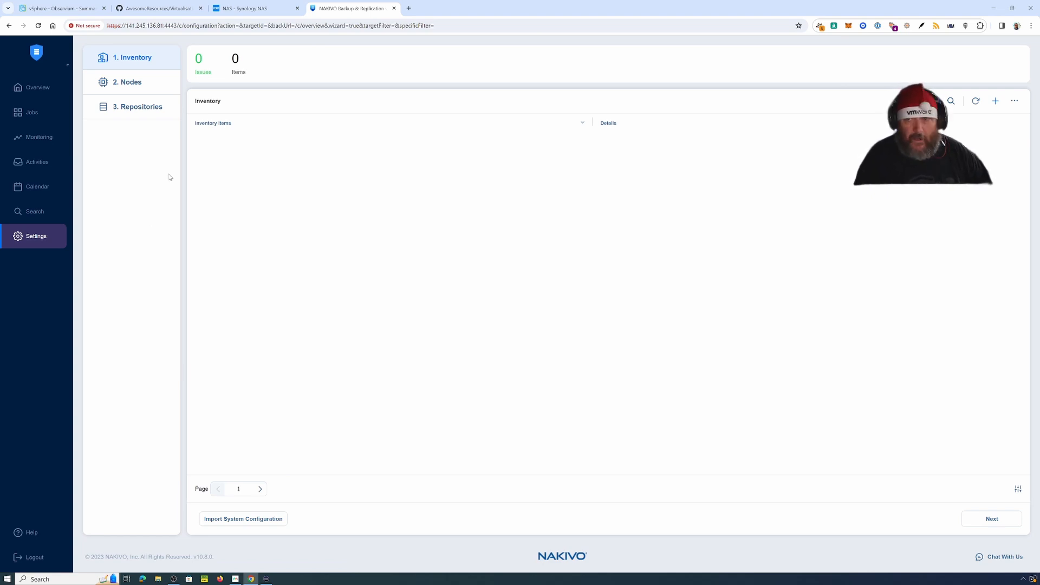
Step: Add a Virtual inventory item of type VMware vCenter or ESXi host
click(995, 102)
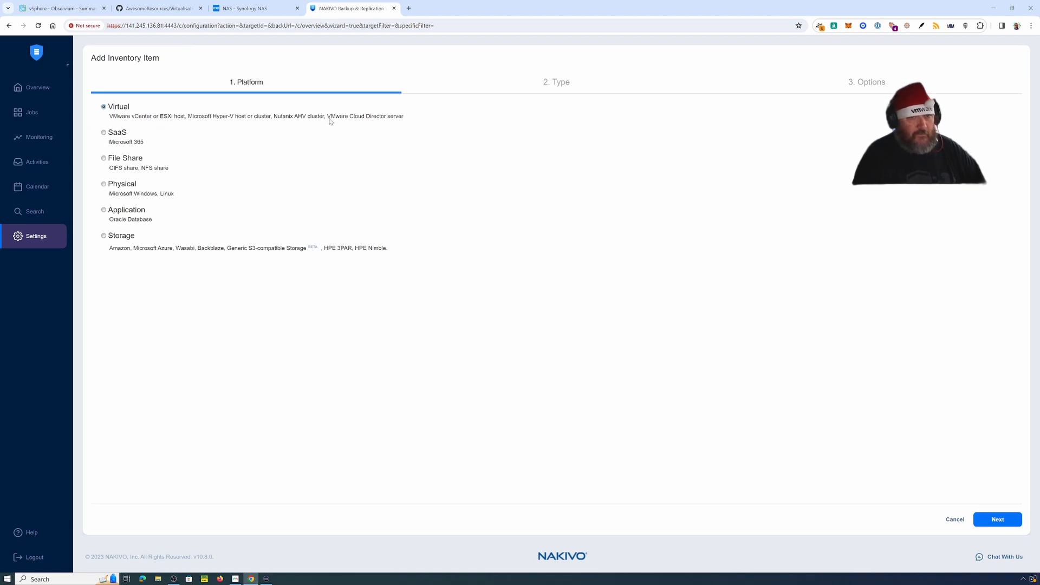
click(999, 523)
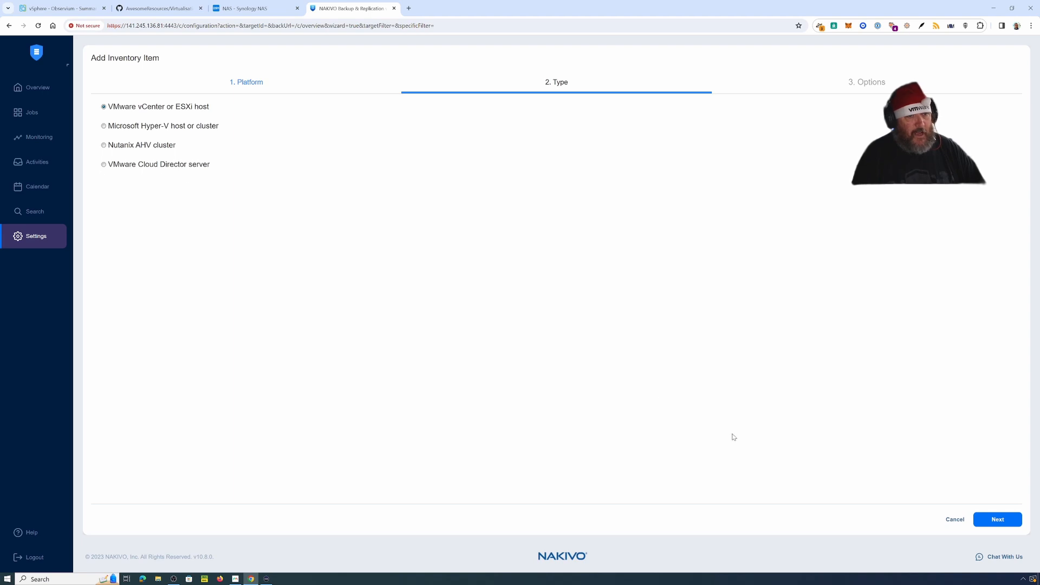
click(1008, 521)
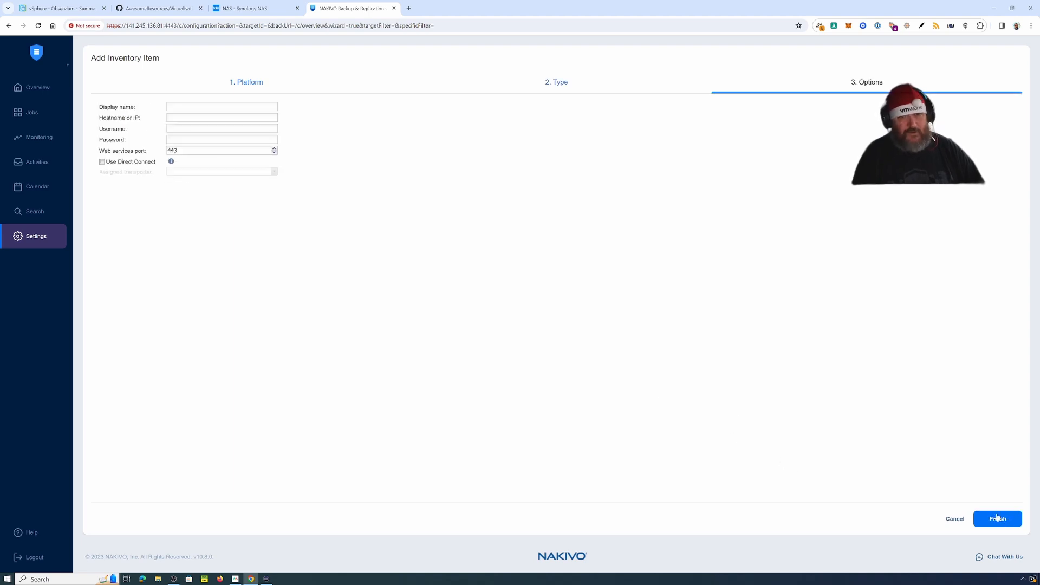
Step: Enter the display name 'vcenter Server 8-Lab' and the vcenter8a server hostname
click(211, 108)
text(vcenter Se)
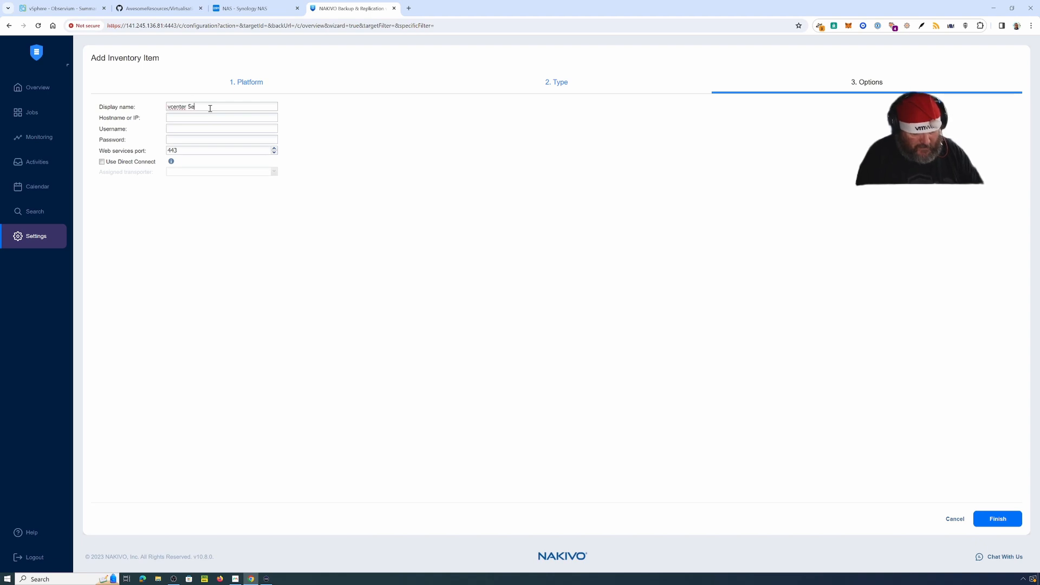
text(rver 8)
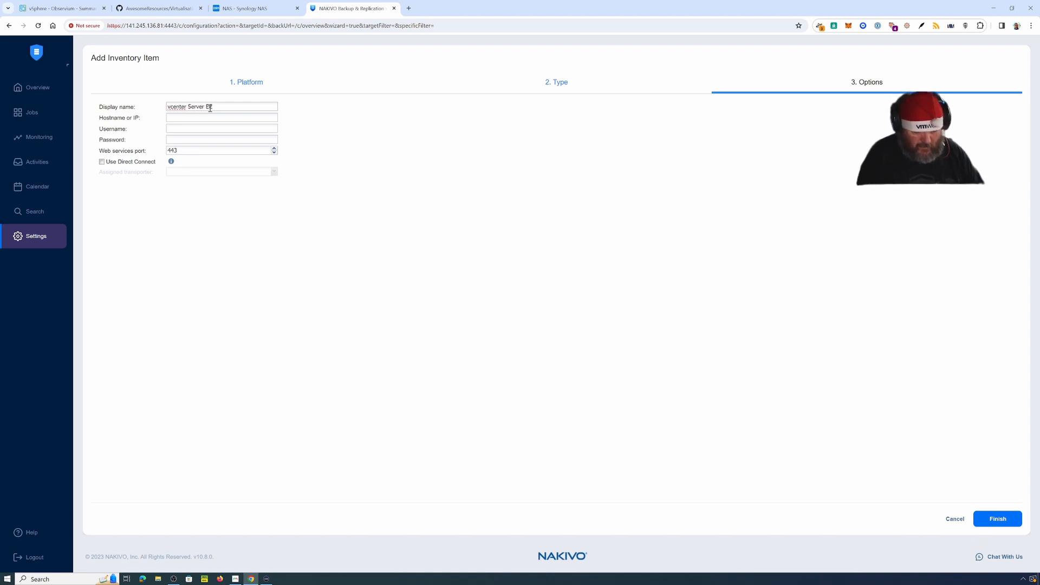
text(_Lab)
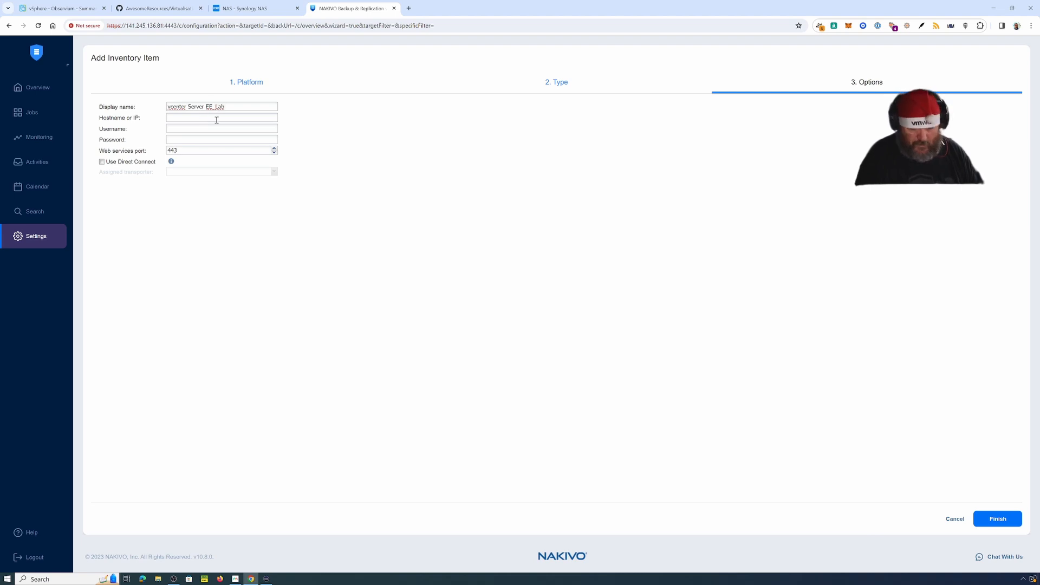
key(BackSpace)
text(-)
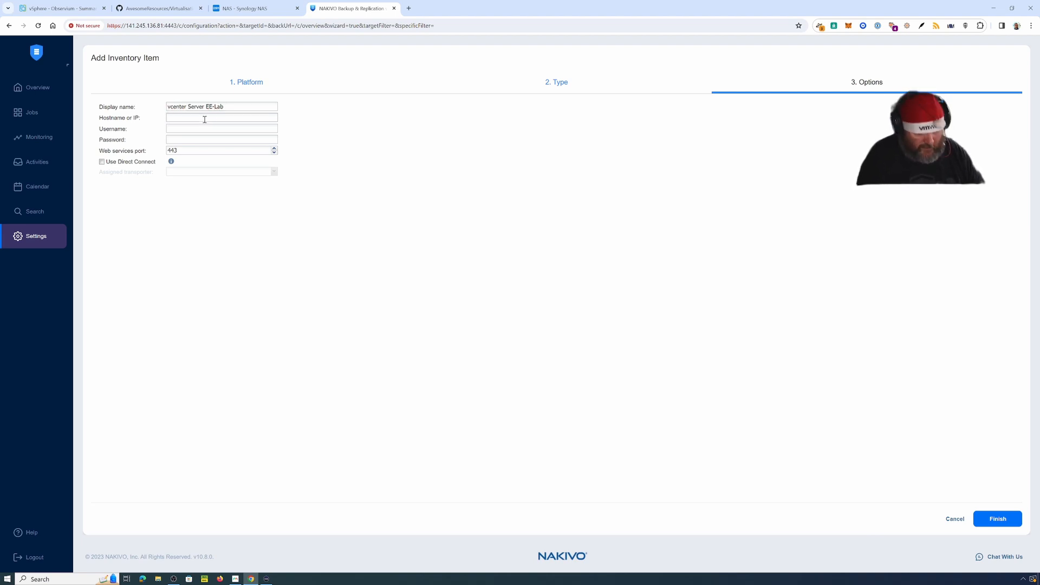
click(205, 120)
text(vcenter)
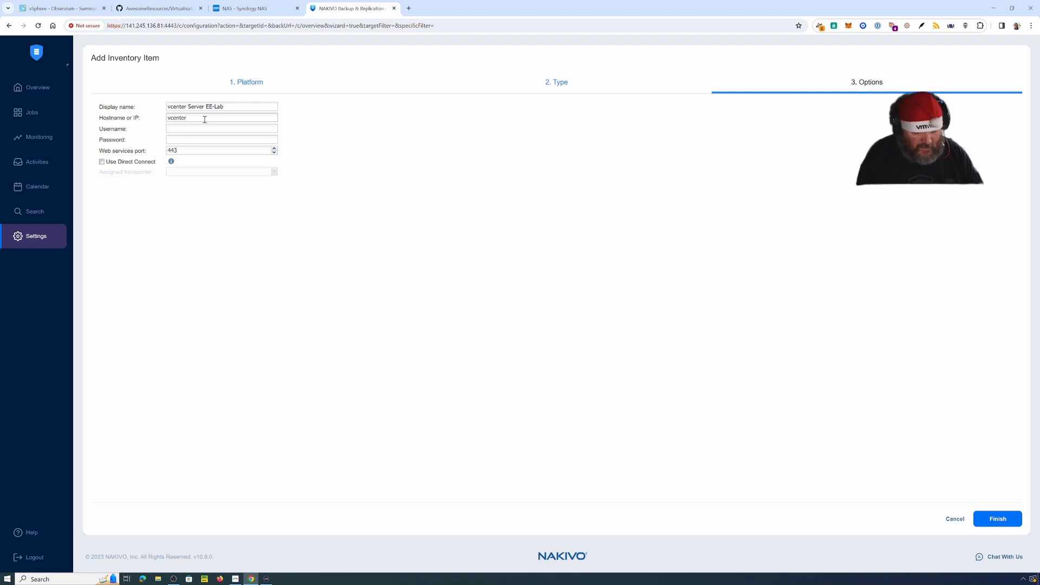
text(8a.cyrus-)
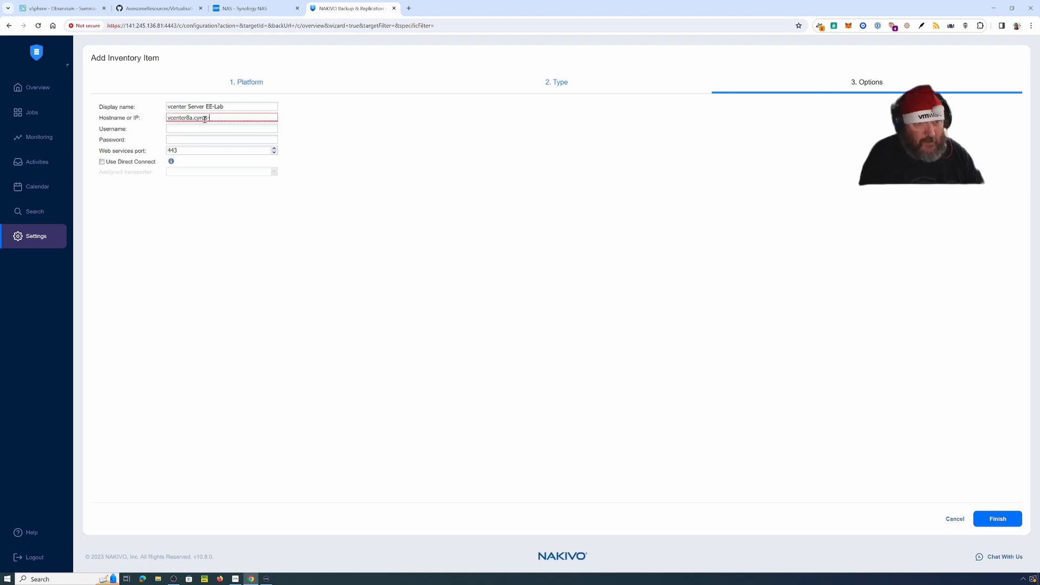
text(consultant)
text(s.co.uk)
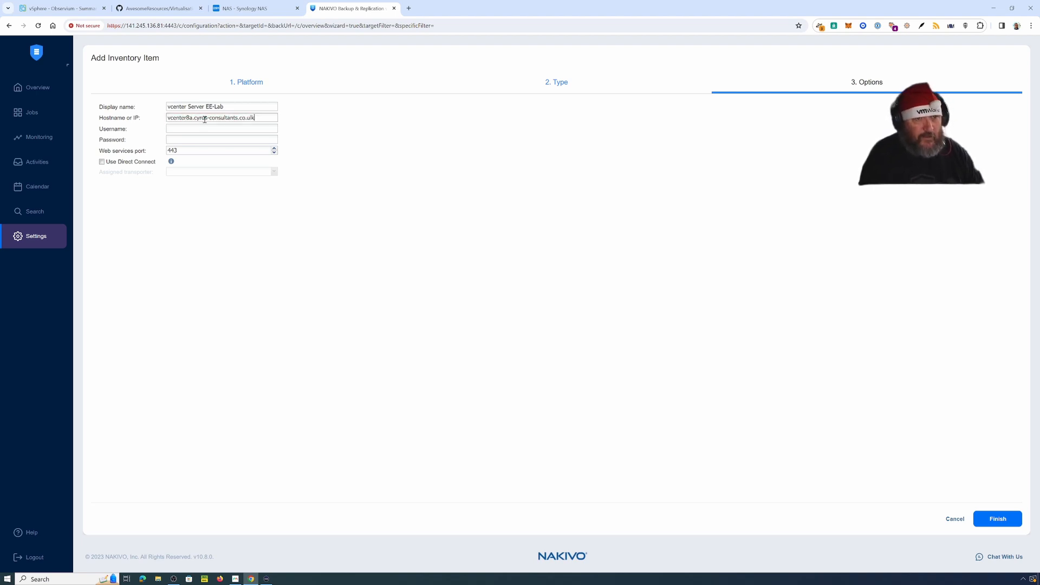
key(Tab)
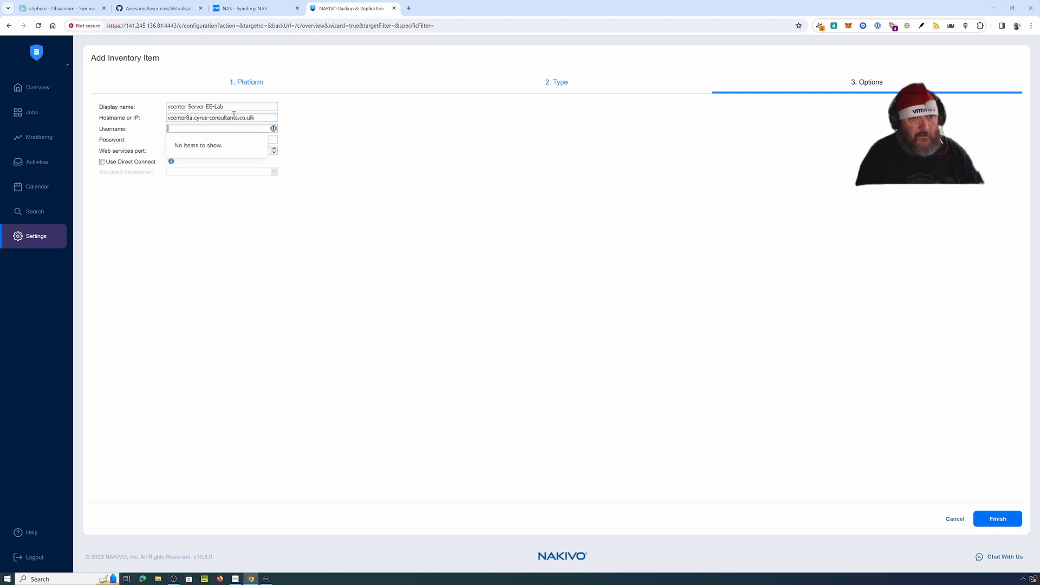
click(255, 118)
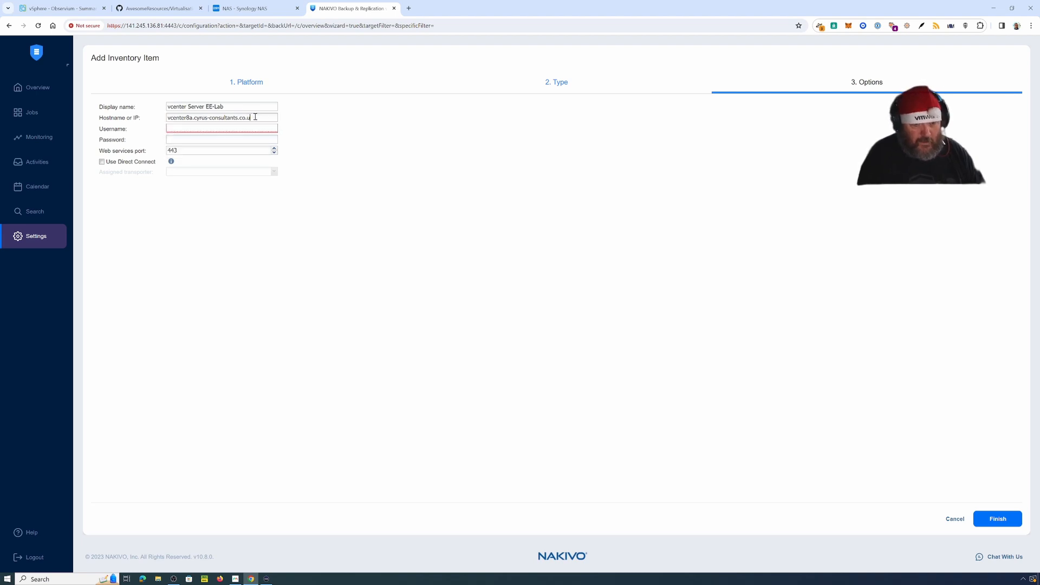
click(232, 128)
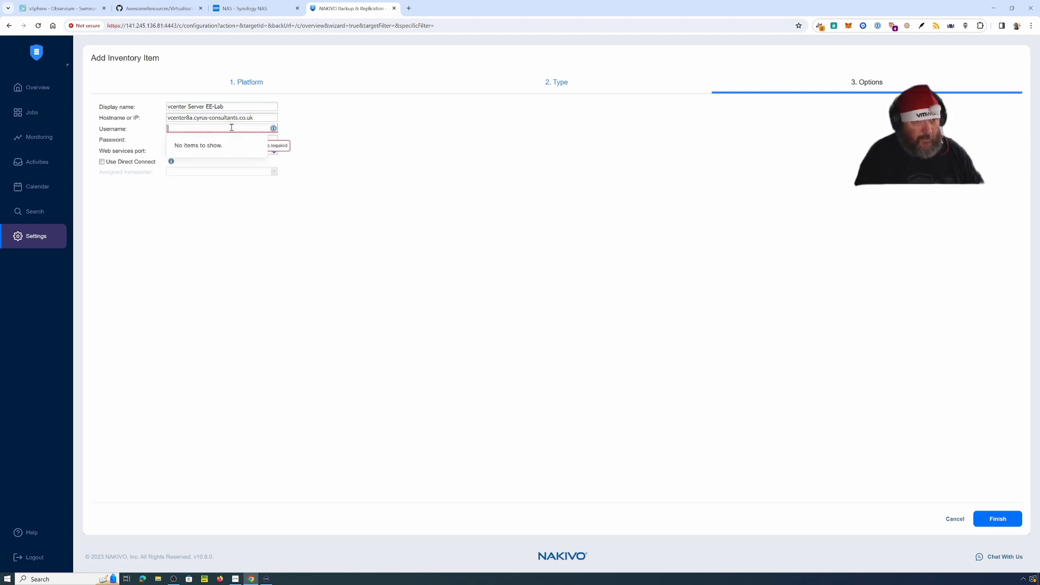
text(Administr)
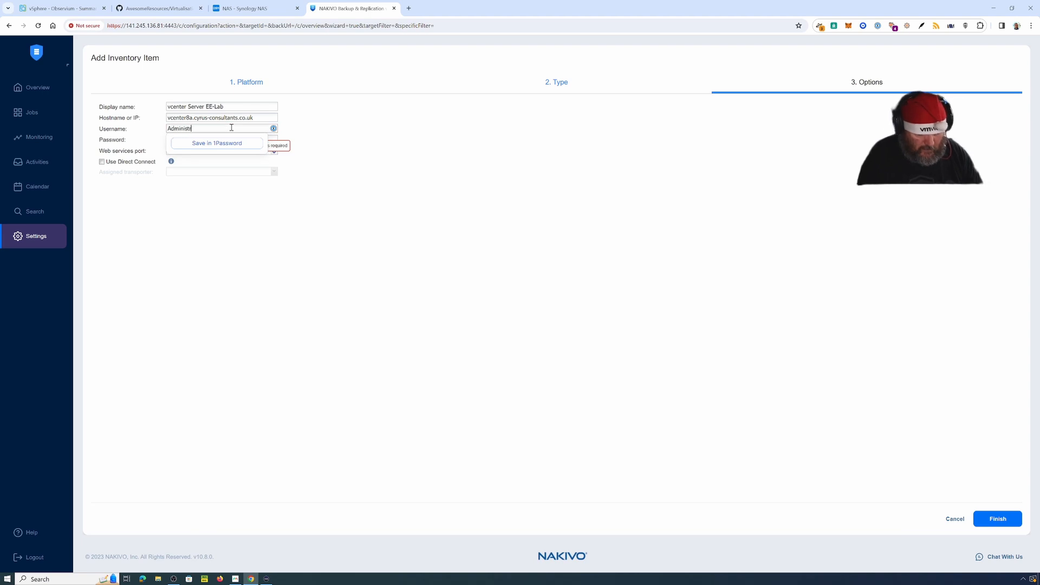
text(ator@vsphere.local)
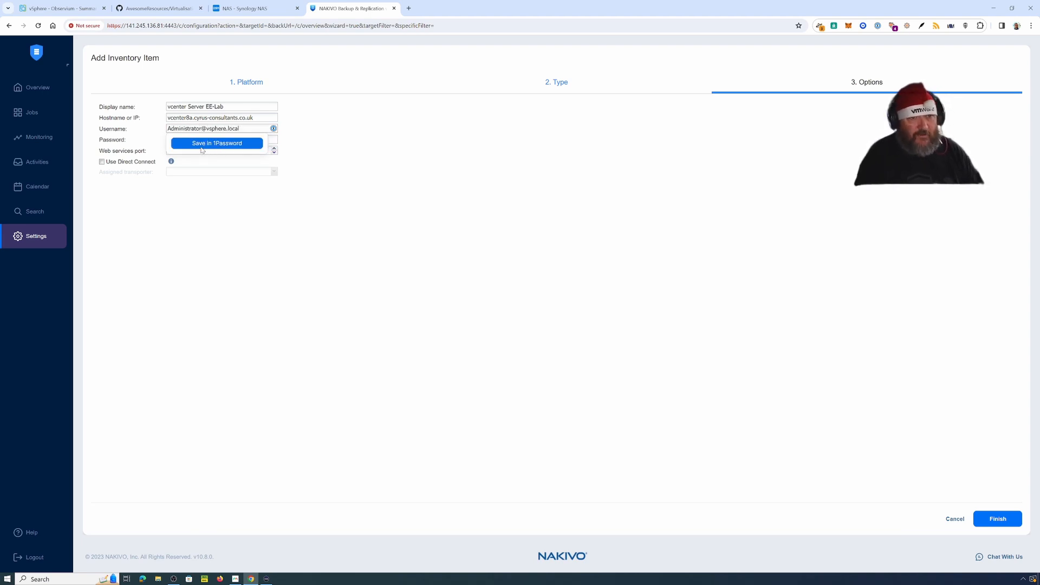
click(180, 140)
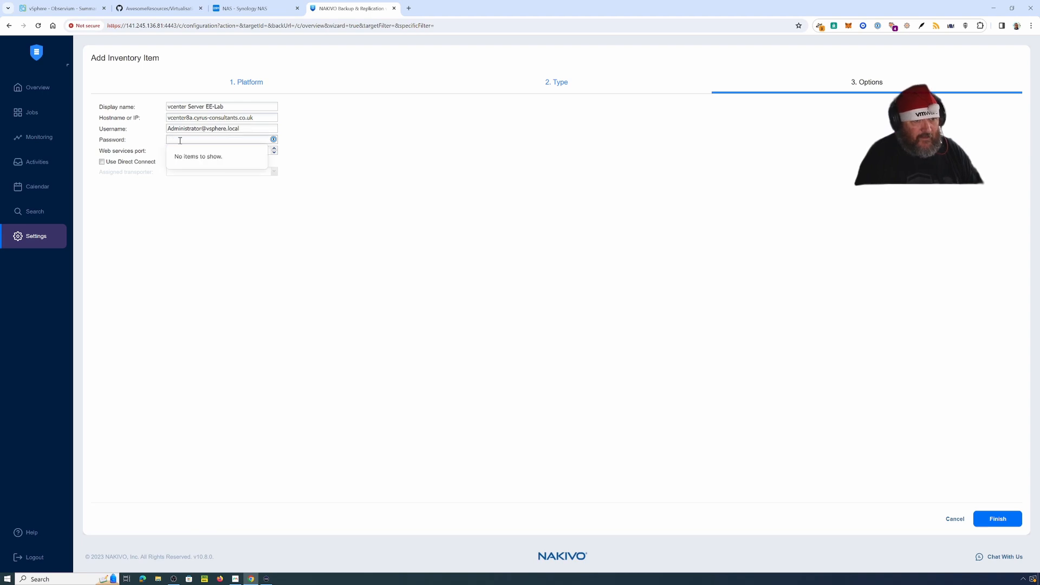
text(**********)
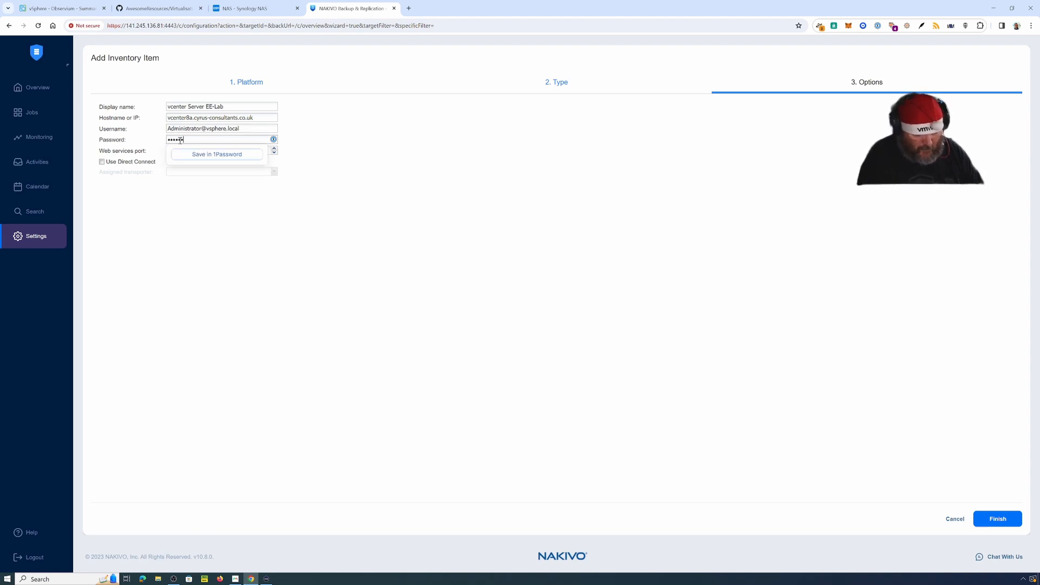
text(*****)
click(205, 259)
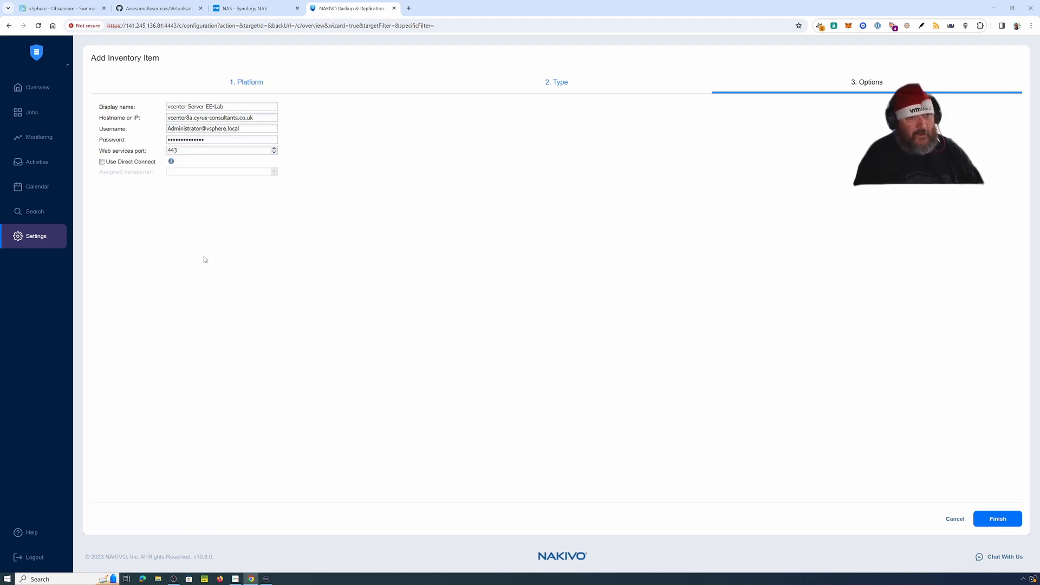
Step: Leave Direct Connect off with port 443 and finish adding the vCenter server
click(136, 167)
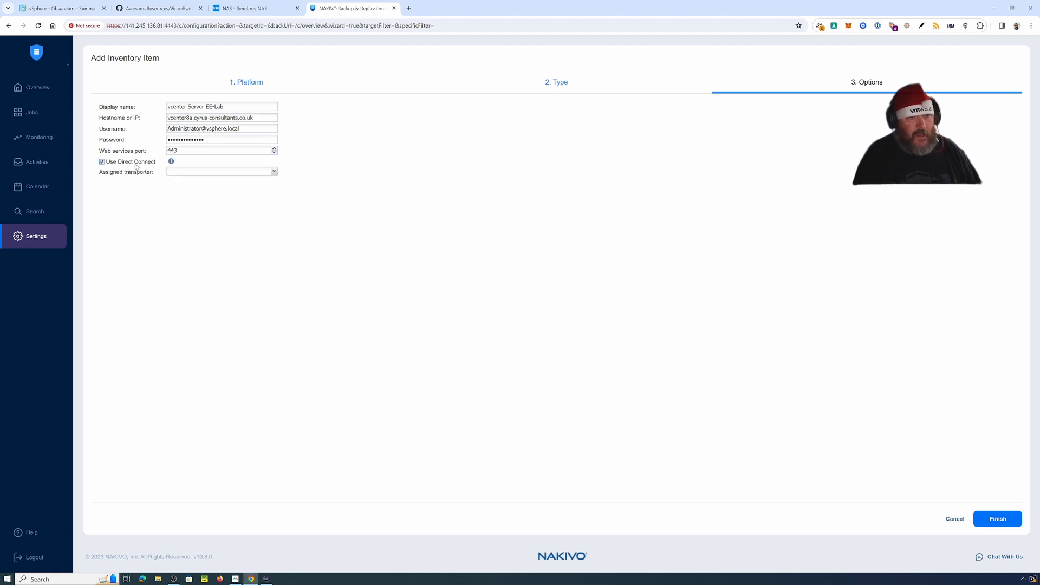
click(274, 172)
click(274, 171)
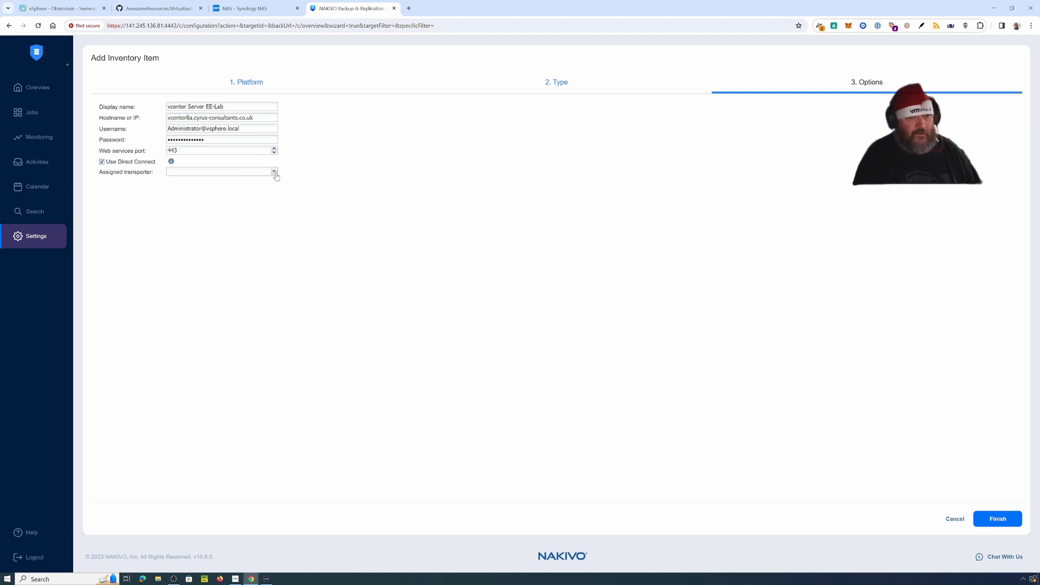
click(103, 162)
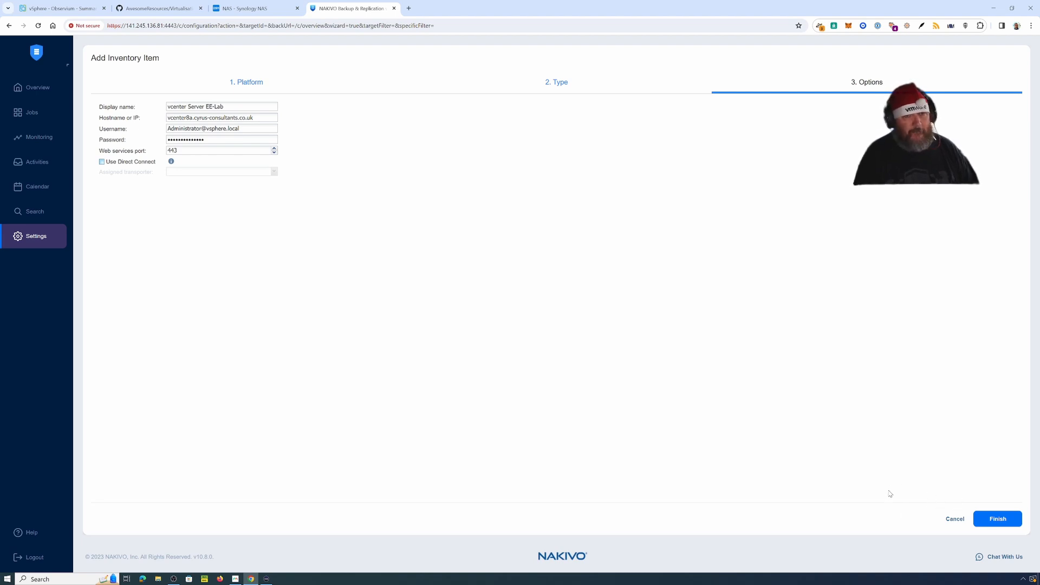
click(1001, 523)
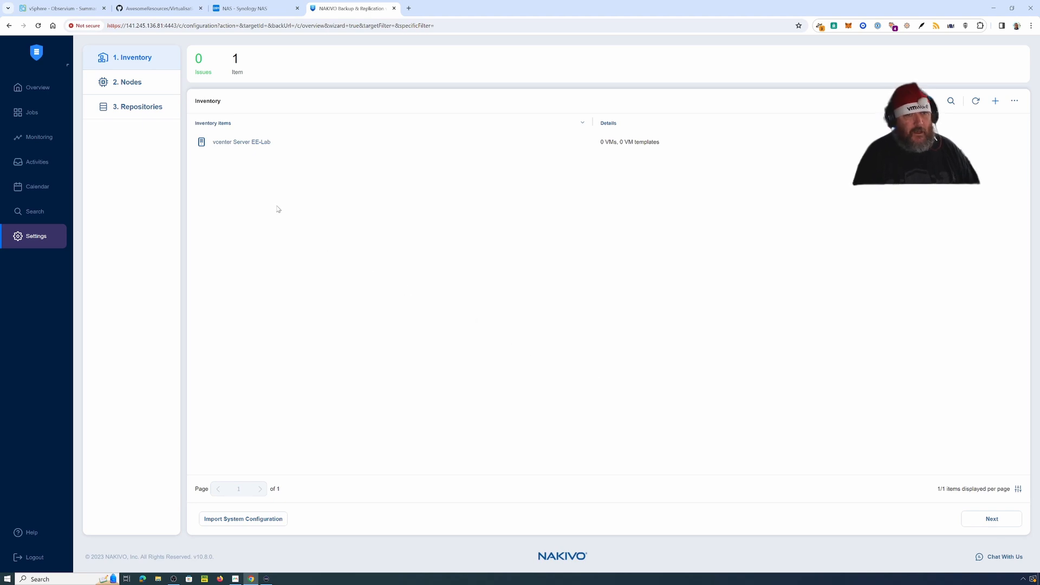
Step: Open the vcenter Server entry's details, then return to the inventory list
click(247, 146)
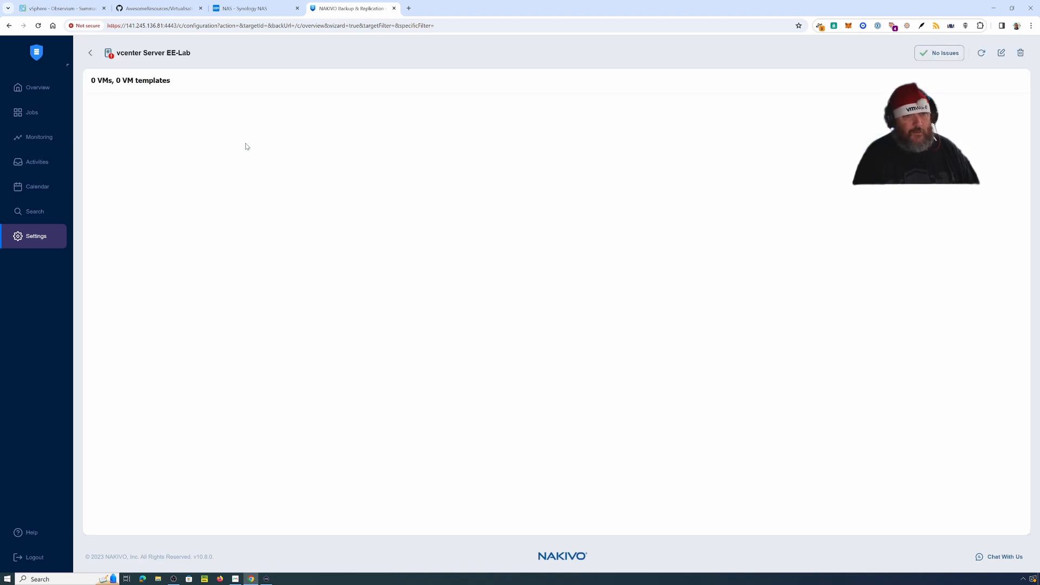
double_click(112, 56)
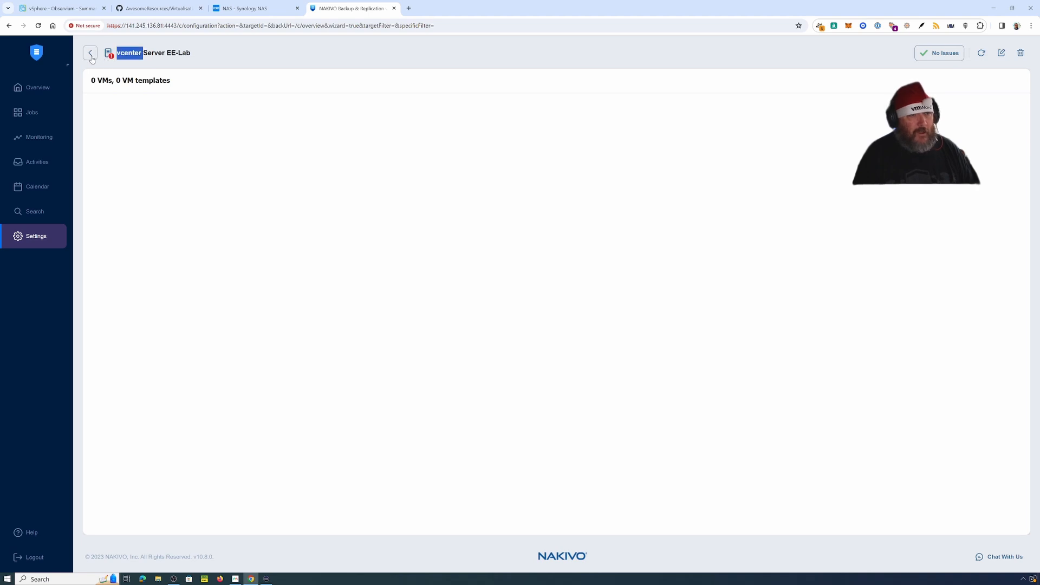
click(91, 54)
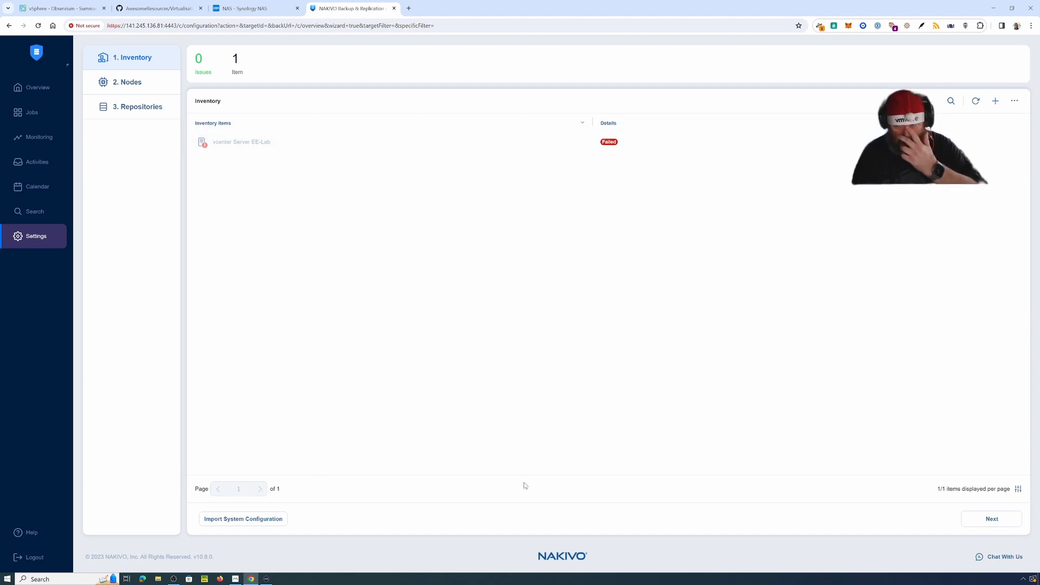
Step: Check credentials management from the inventory options menu, then close it
click(1014, 101)
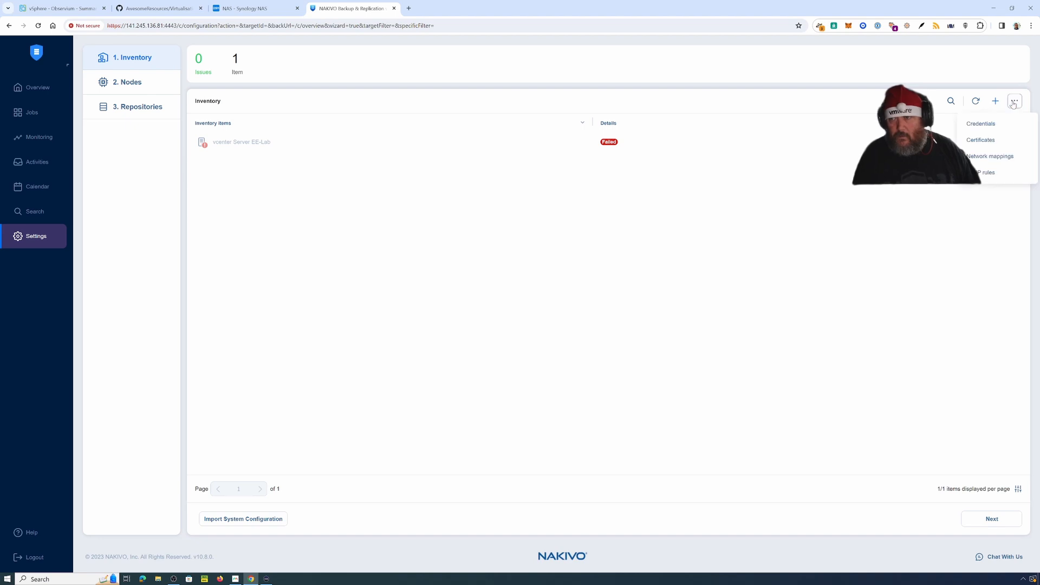
click(987, 125)
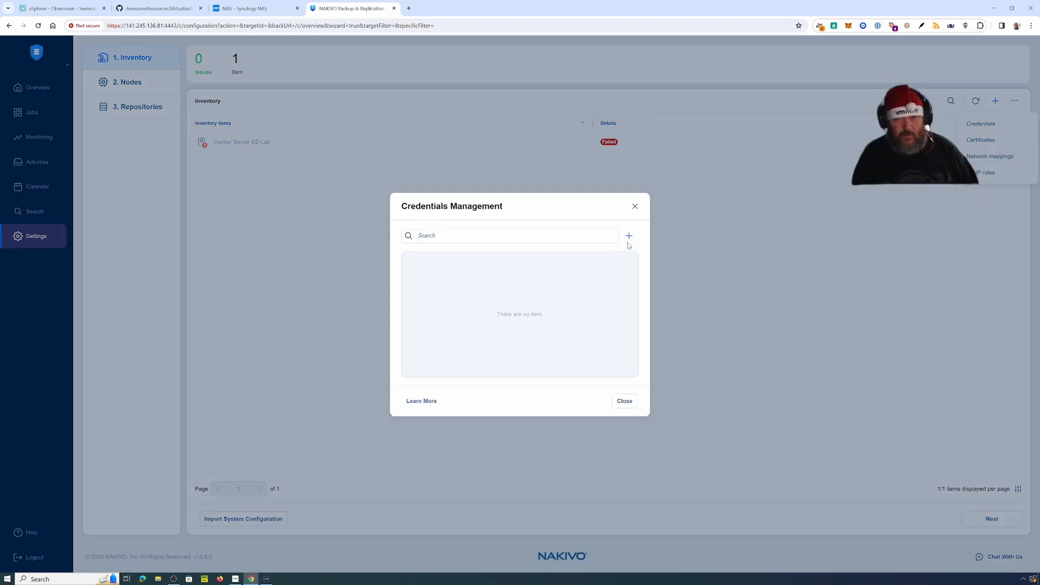
click(636, 207)
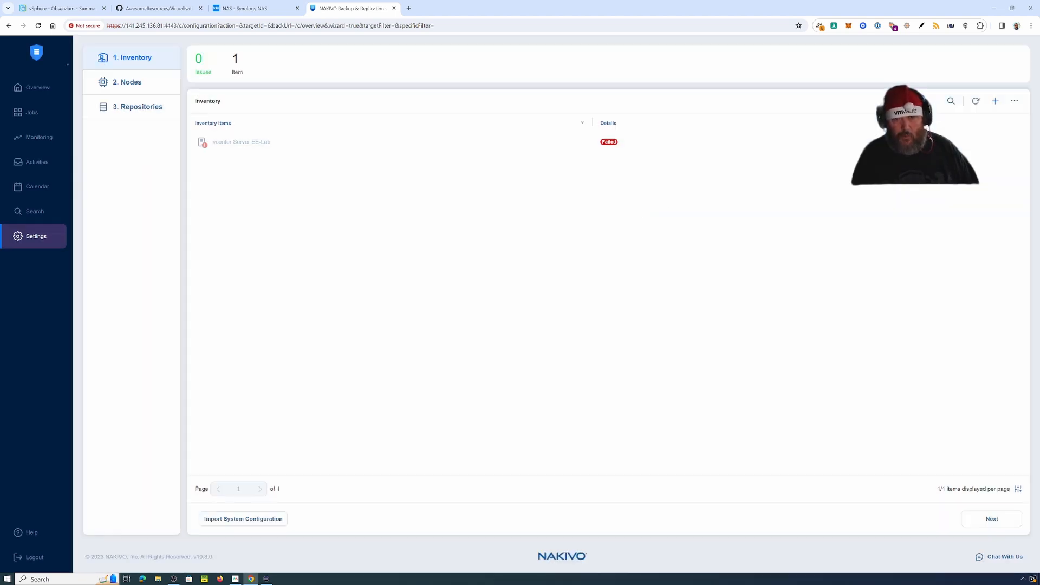
click(1014, 102)
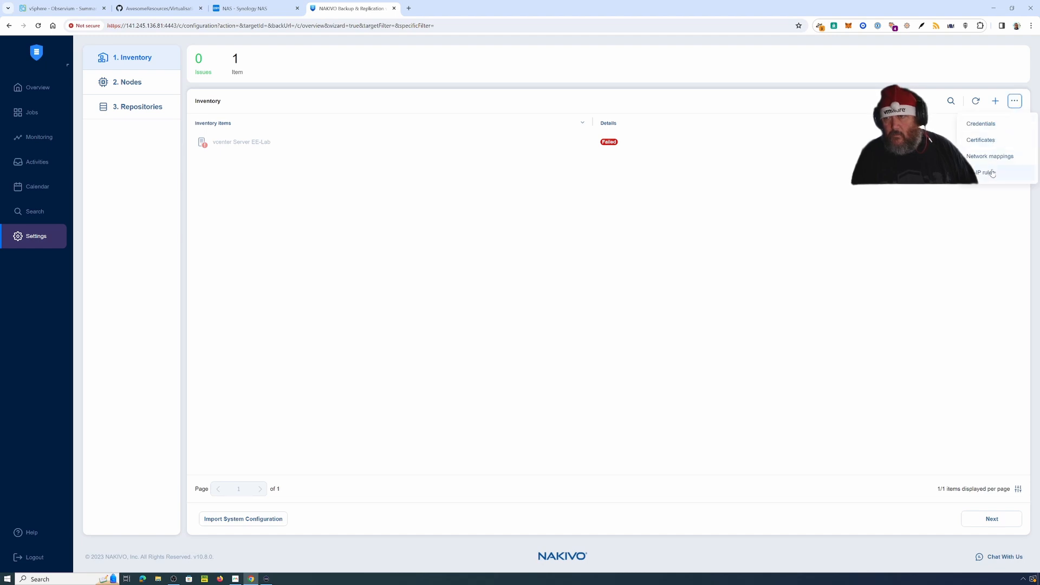
click(228, 144)
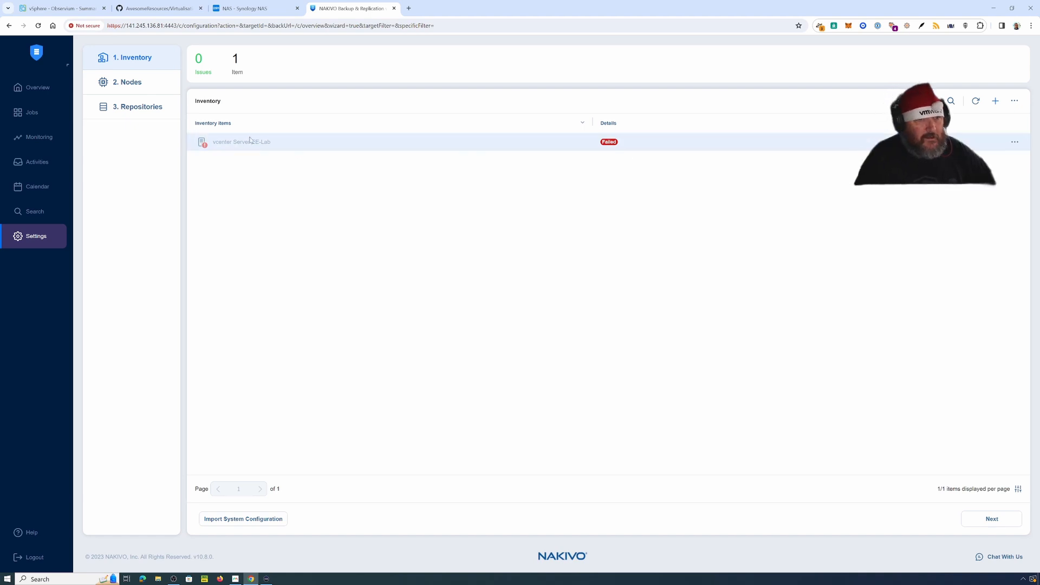
Step: Decline continuing setup without a protectable item, then dismiss the inventory options menu
click(1000, 525)
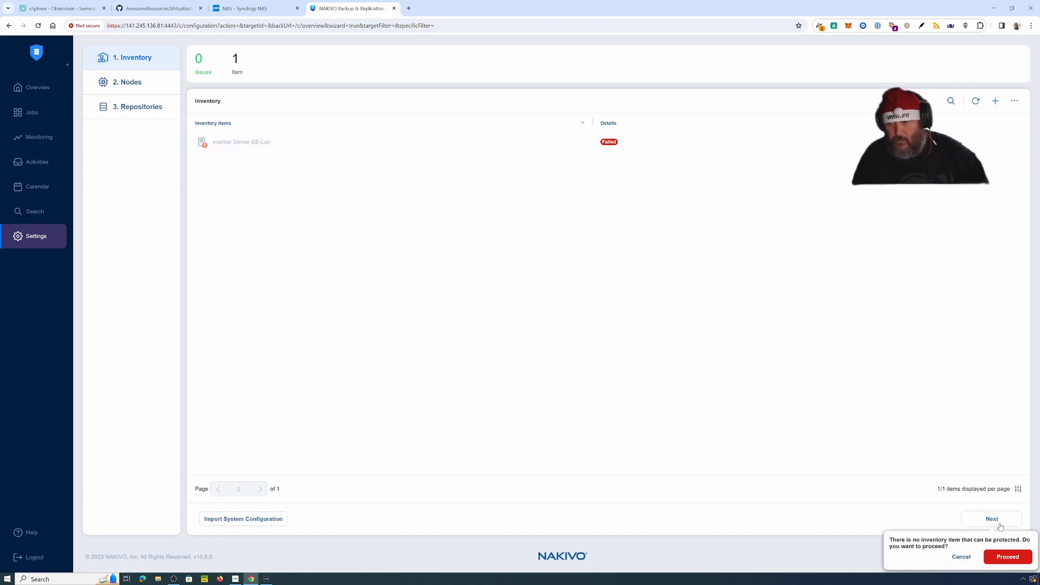
click(964, 558)
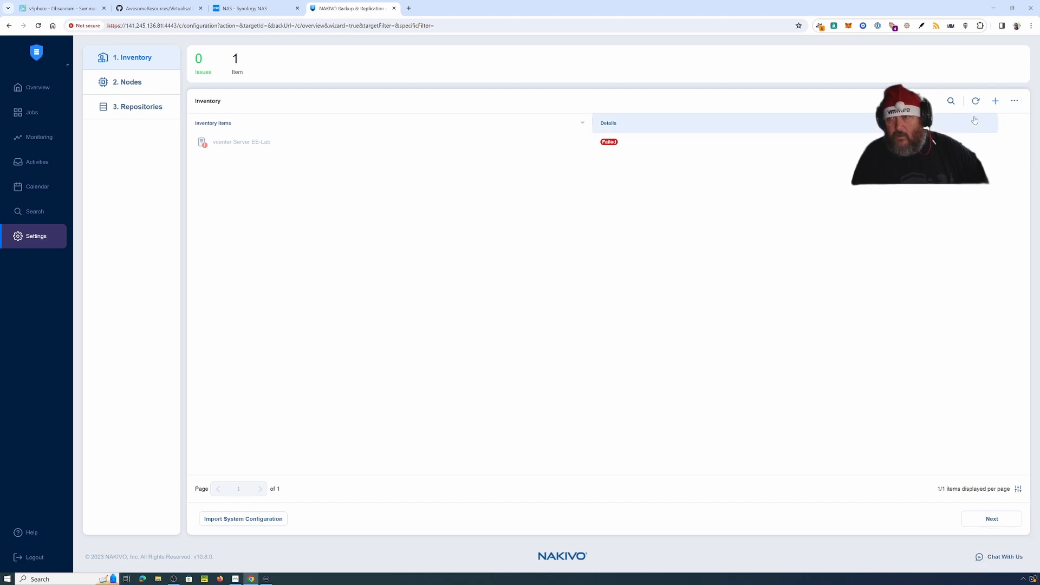
click(1013, 102)
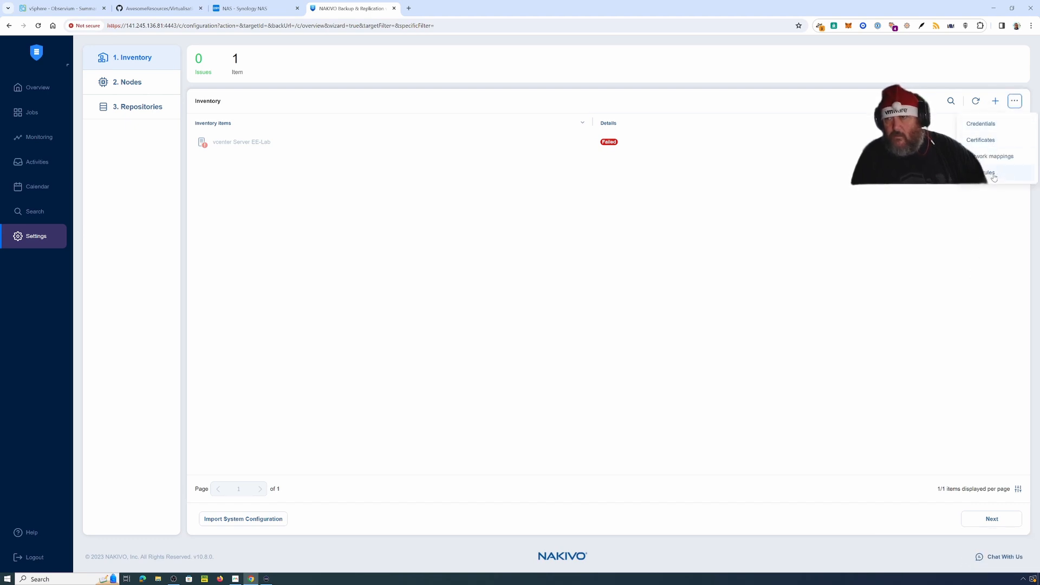
click(244, 142)
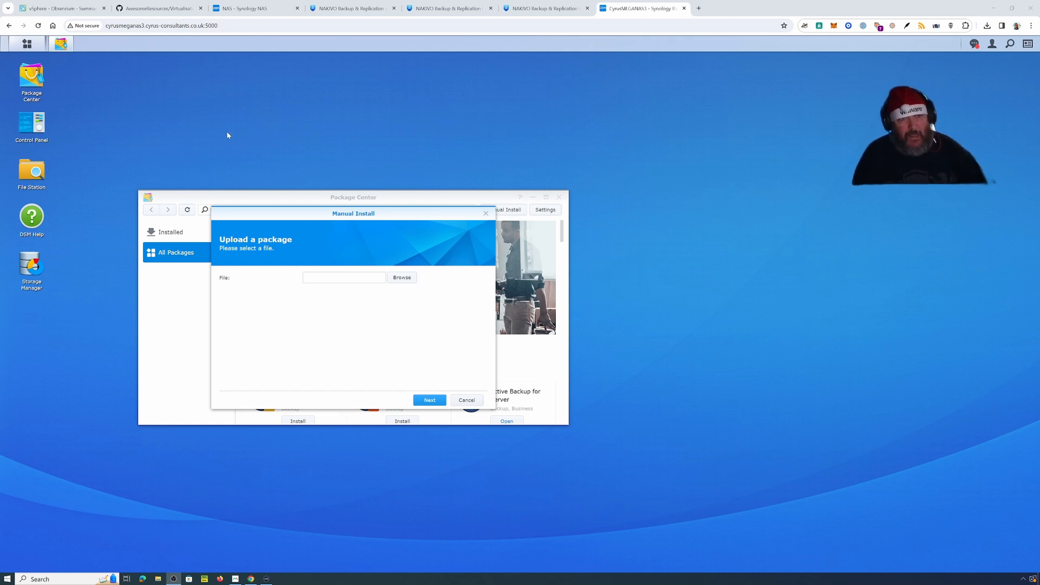
Step: Check the firmwareType error for vcenter8a EE-Lab, then open its connection settings for editing
click(342, 9)
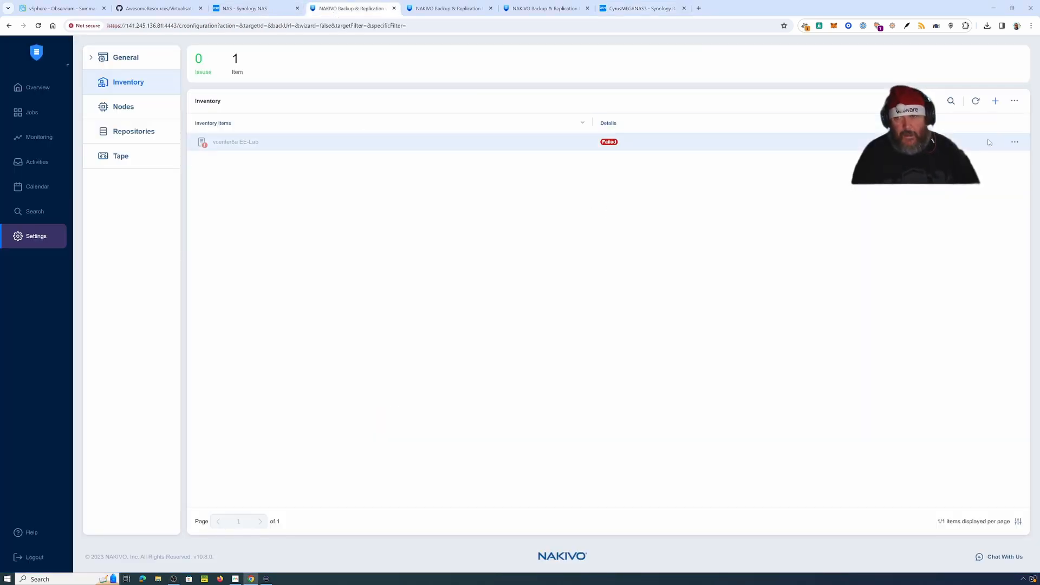
mouse_move(1012, 139)
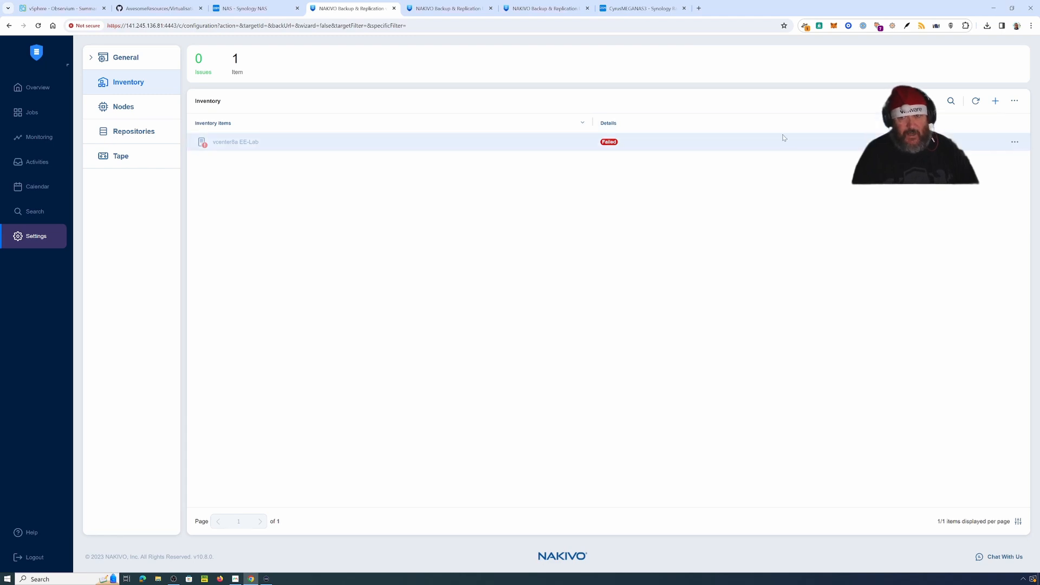
click(1014, 142)
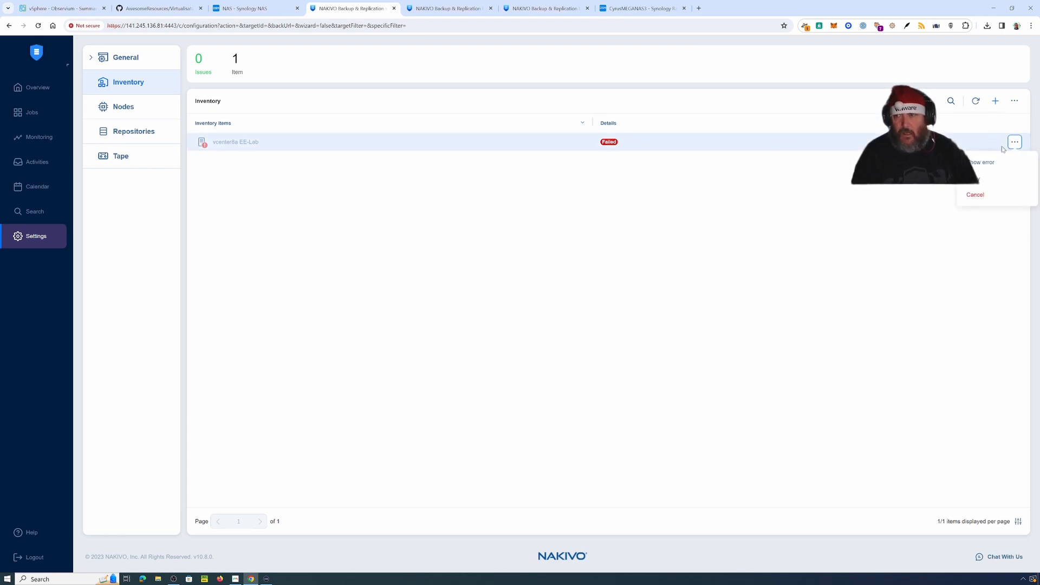
click(988, 168)
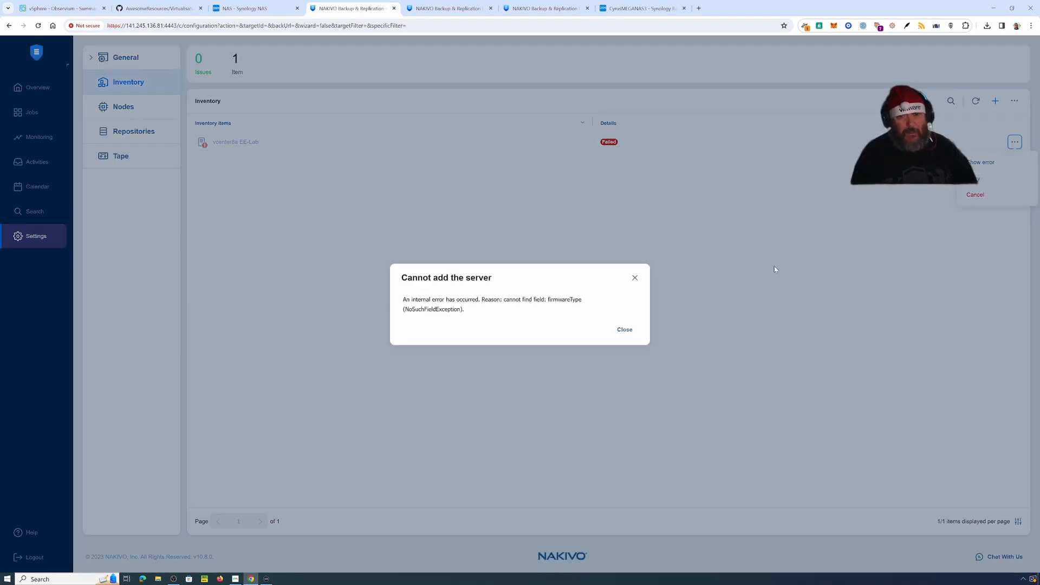
click(625, 331)
click(1014, 142)
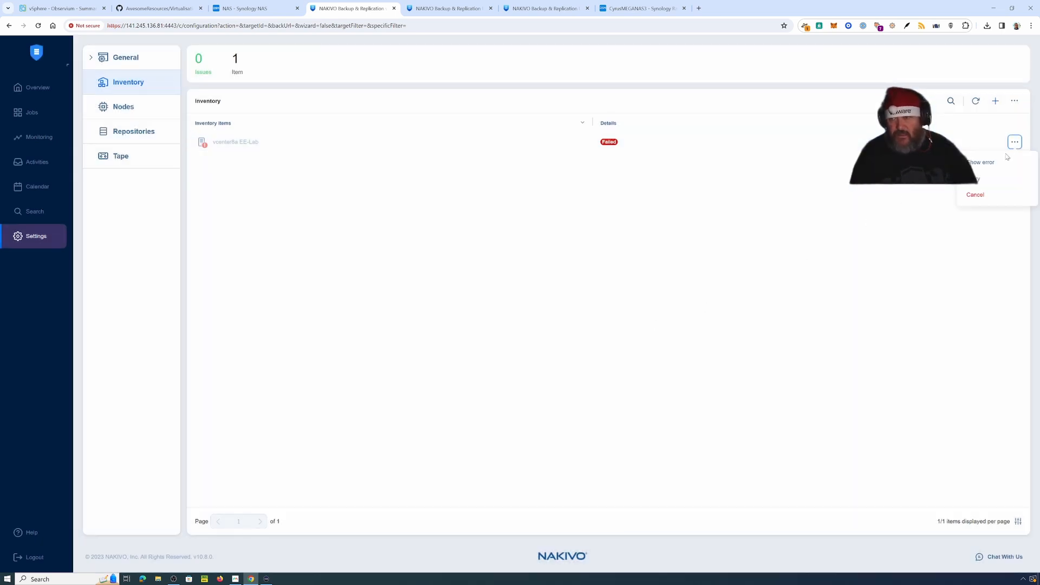
click(982, 163)
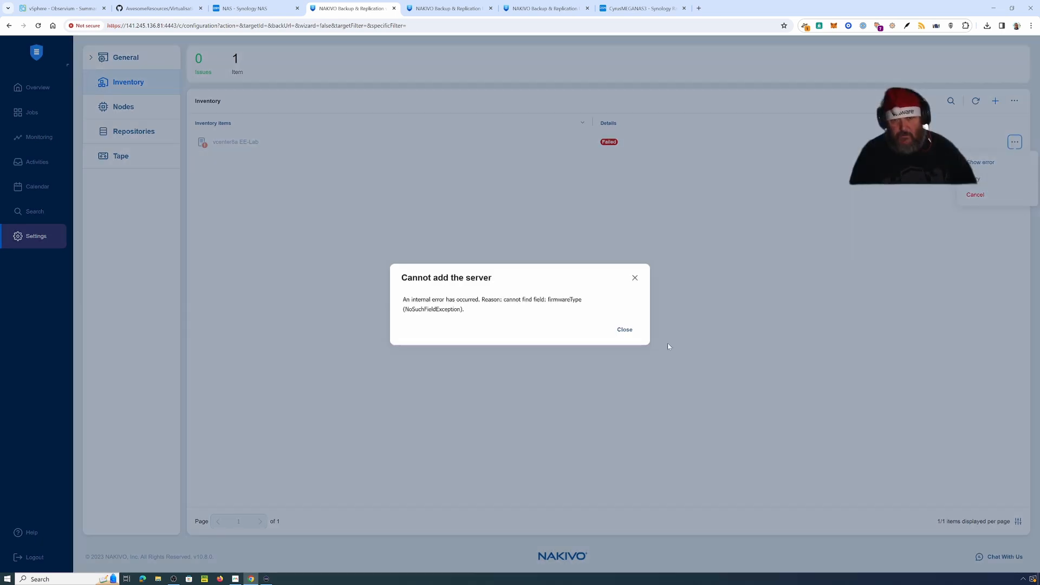
click(628, 332)
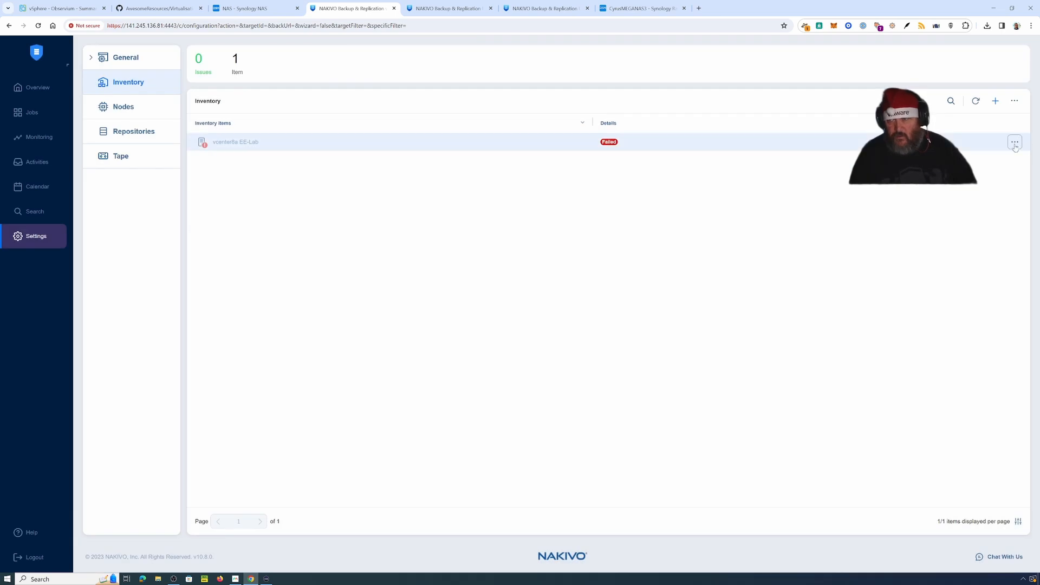
click(1013, 142)
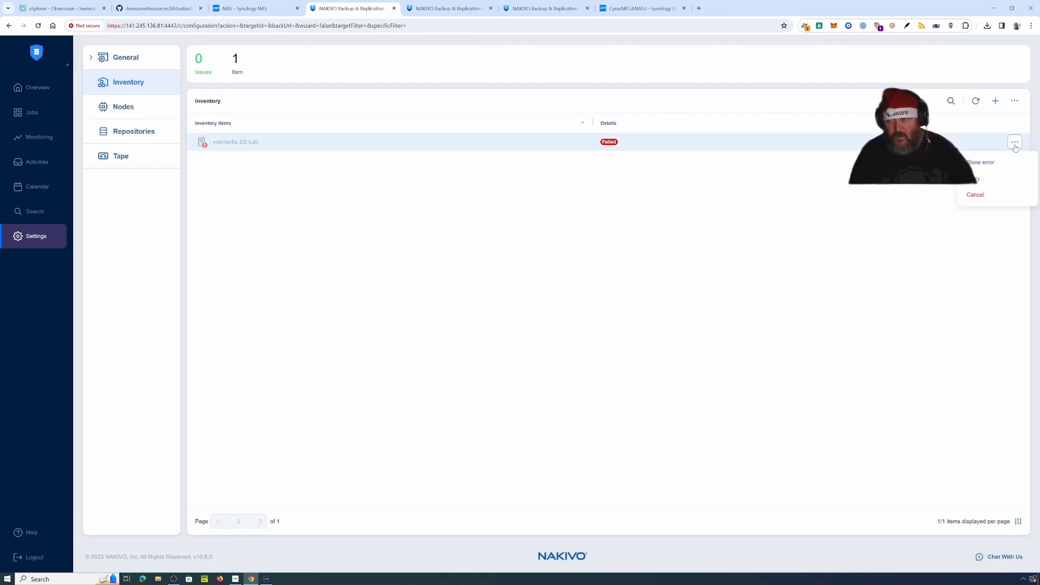
click(981, 176)
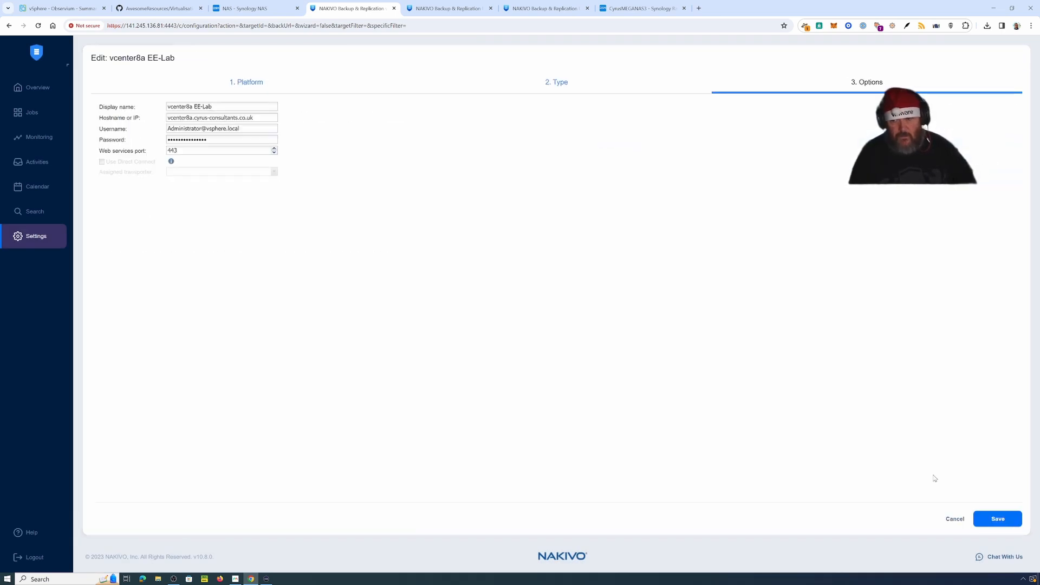
Step: Save the vcenter8a edit, retry it, and cancel the unsupported-version warning so the entry is dropped
click(1010, 521)
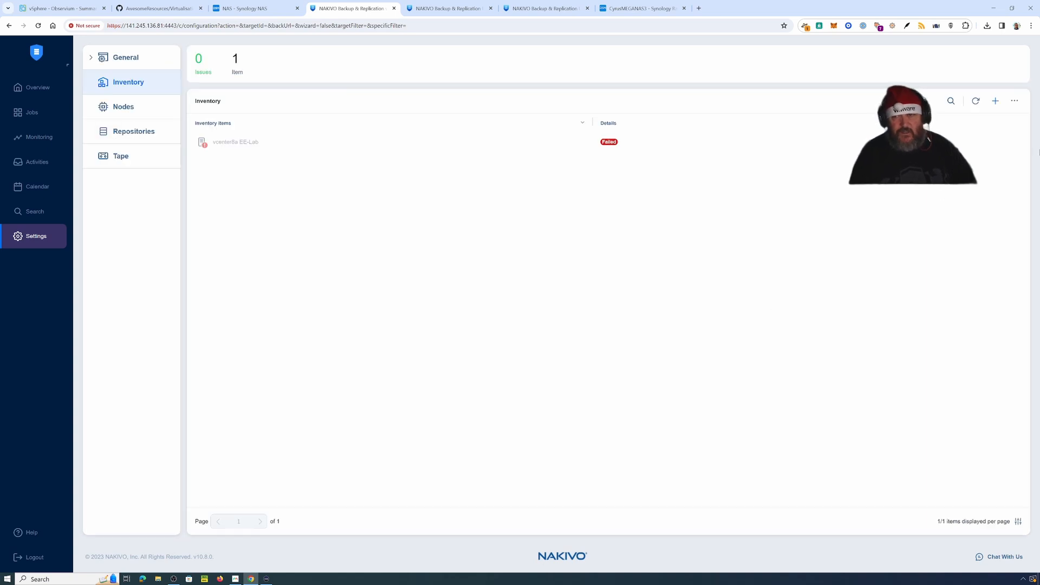
click(1013, 142)
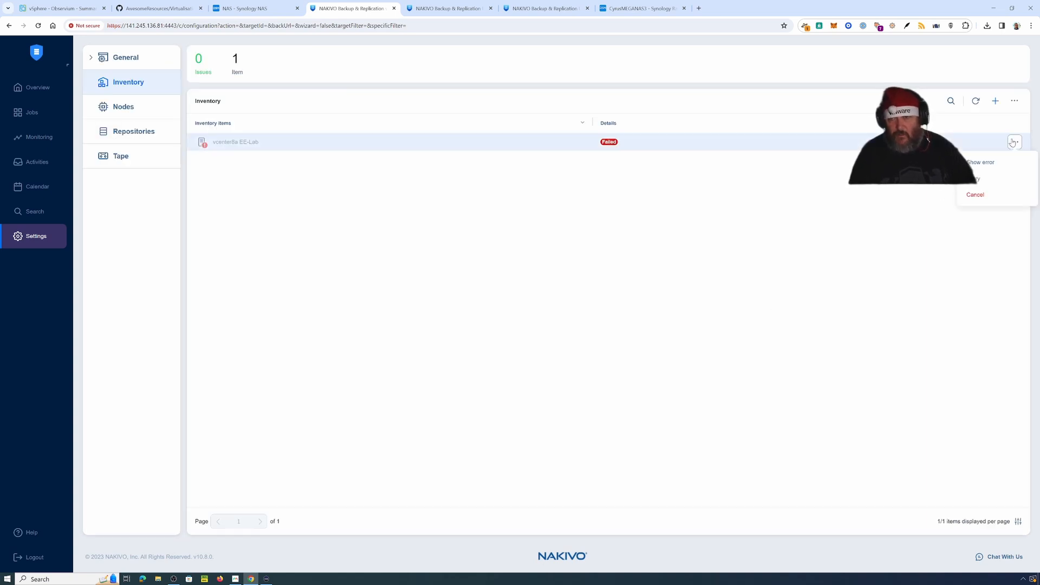
click(986, 162)
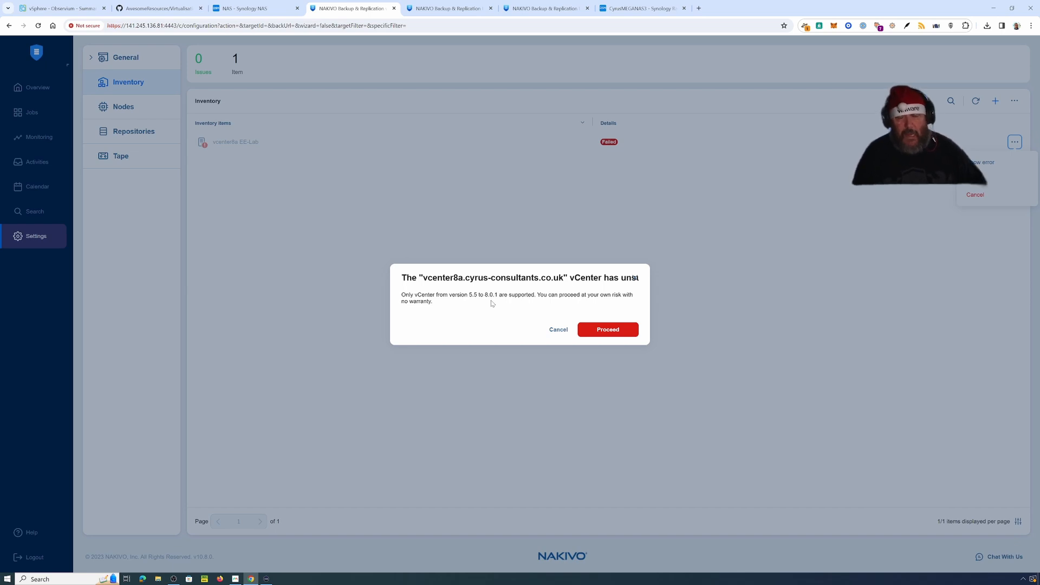
click(564, 331)
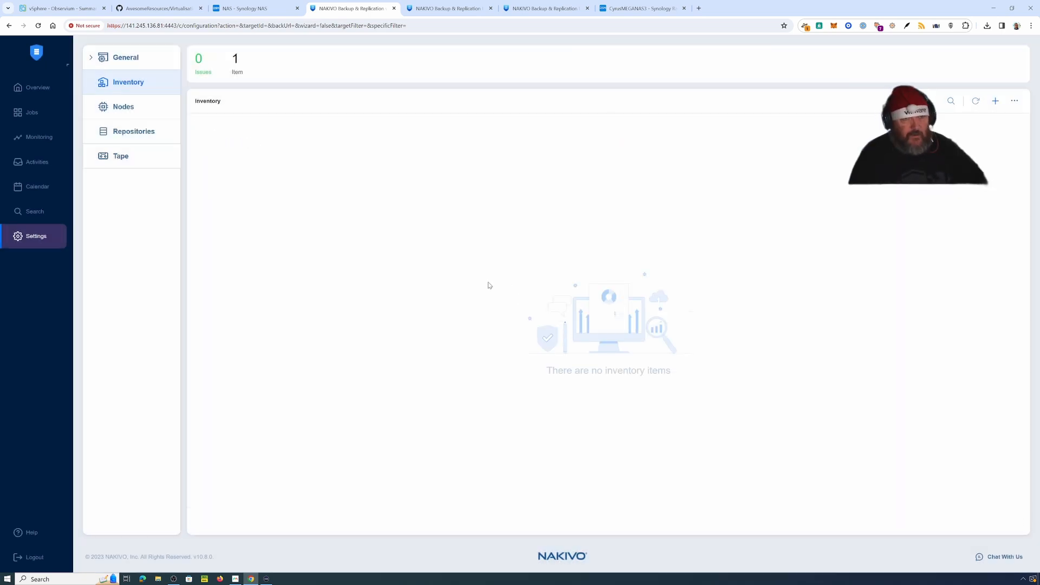
Step: Review the v10.10.1 Synology updater package on NAKIVO's download page, then return to Manual Install
click(451, 9)
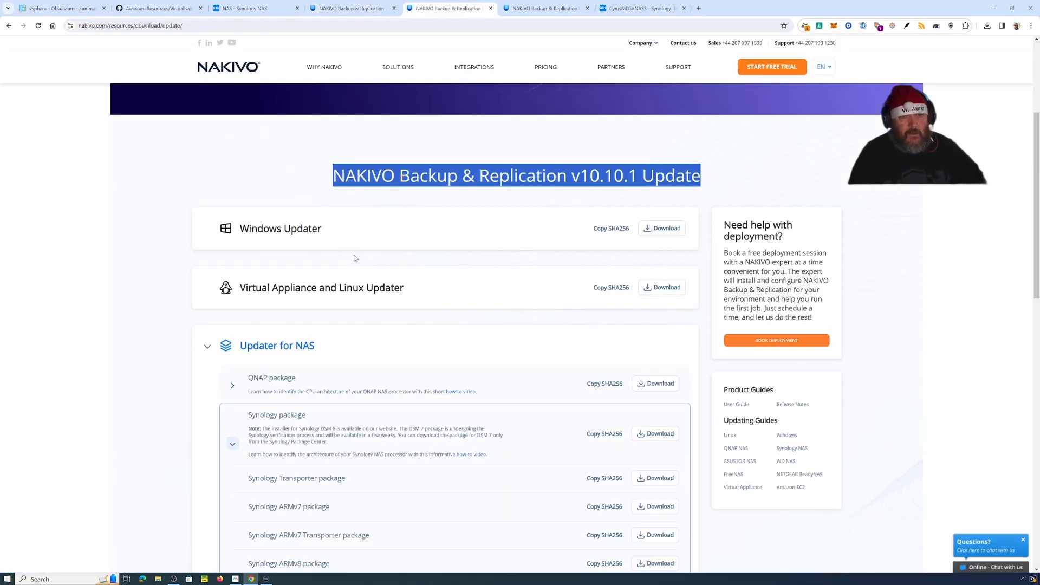
scroll(504, 344, down, 1)
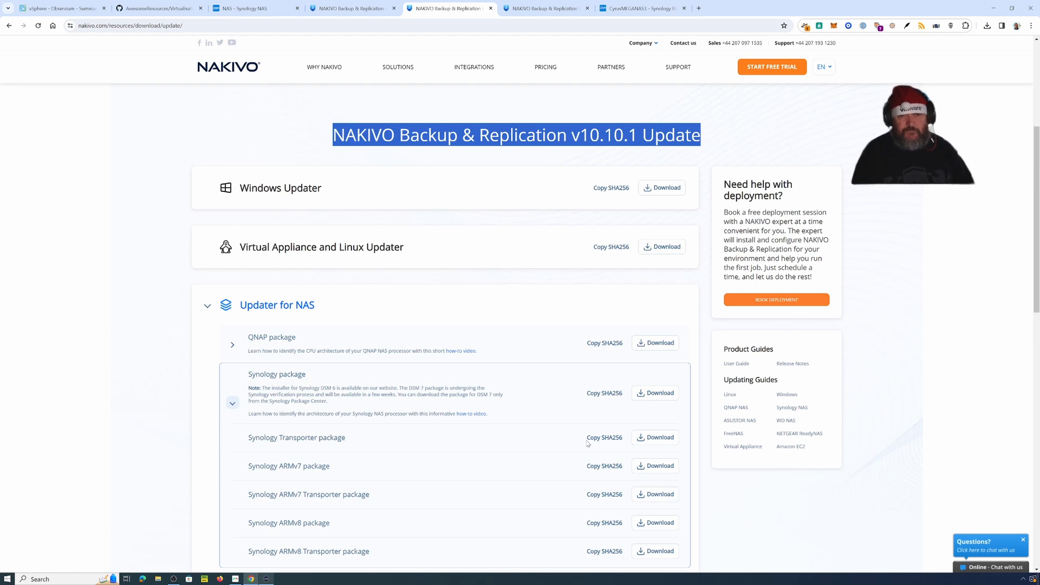
click(653, 11)
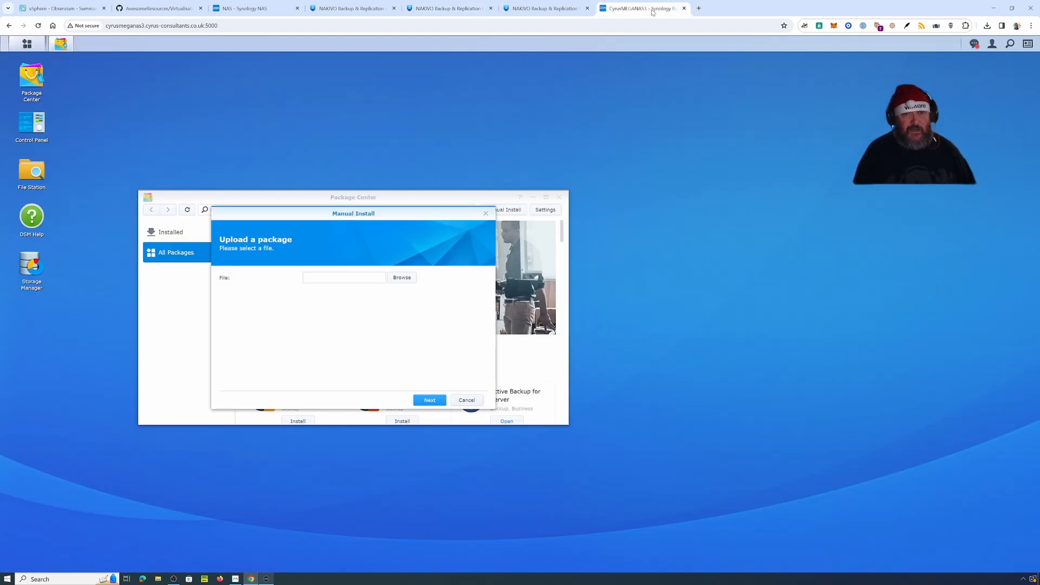
Step: Select the NAKIVO Synology updater .spk file from C:\temp for manual install
click(402, 278)
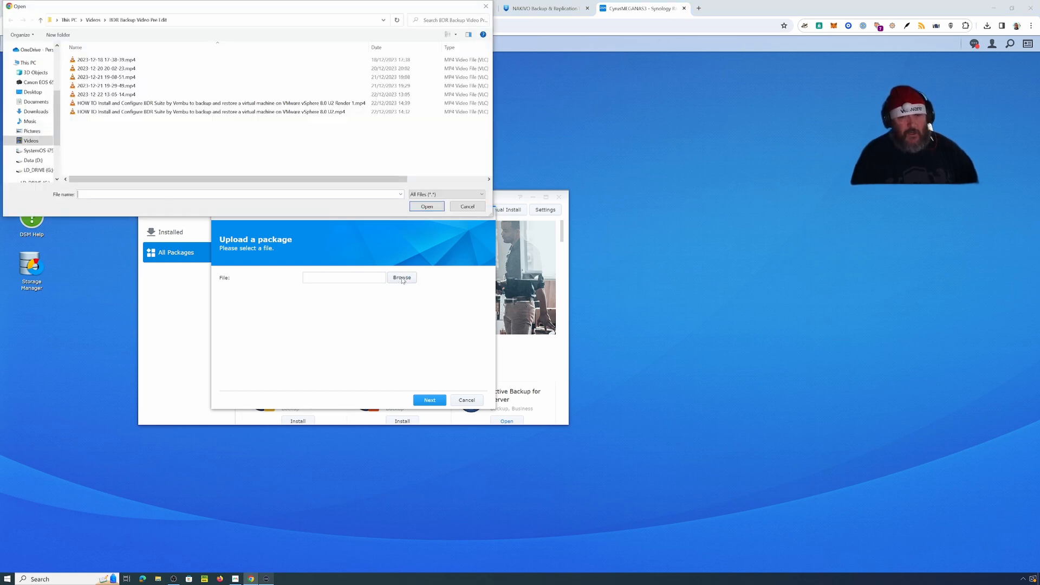
click(33, 113)
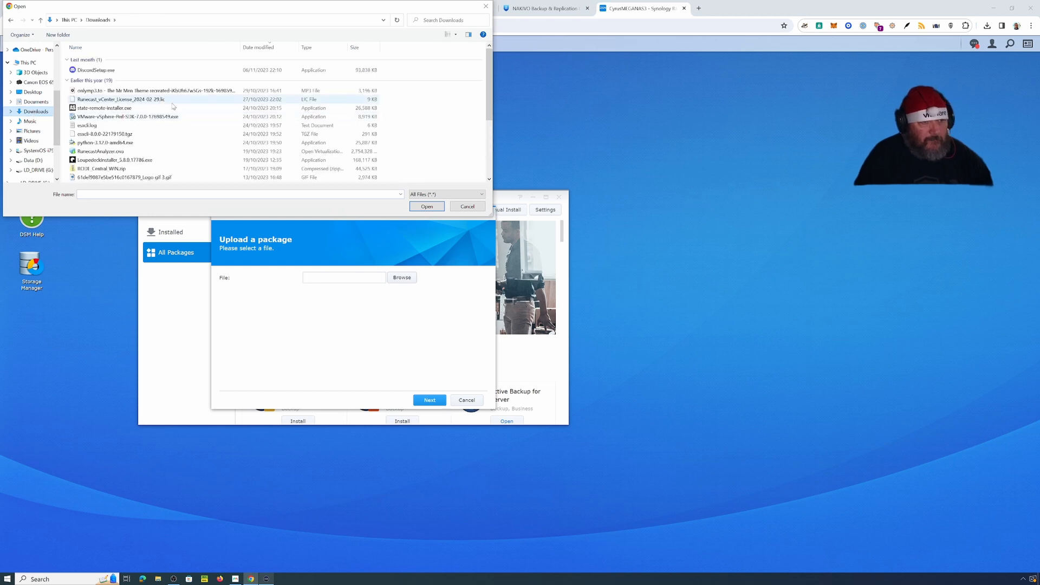
click(37, 152)
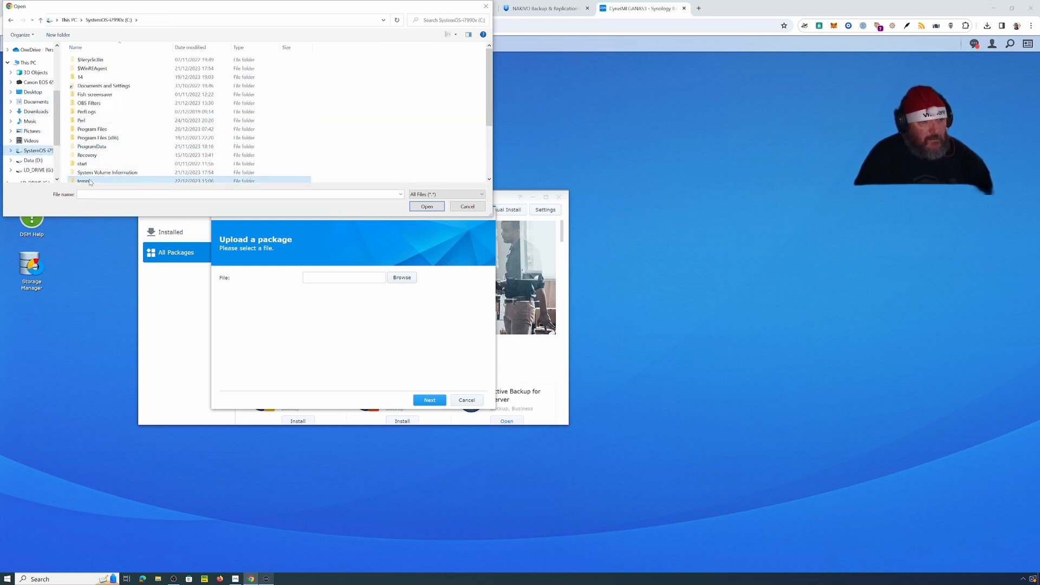
double_click(87, 181)
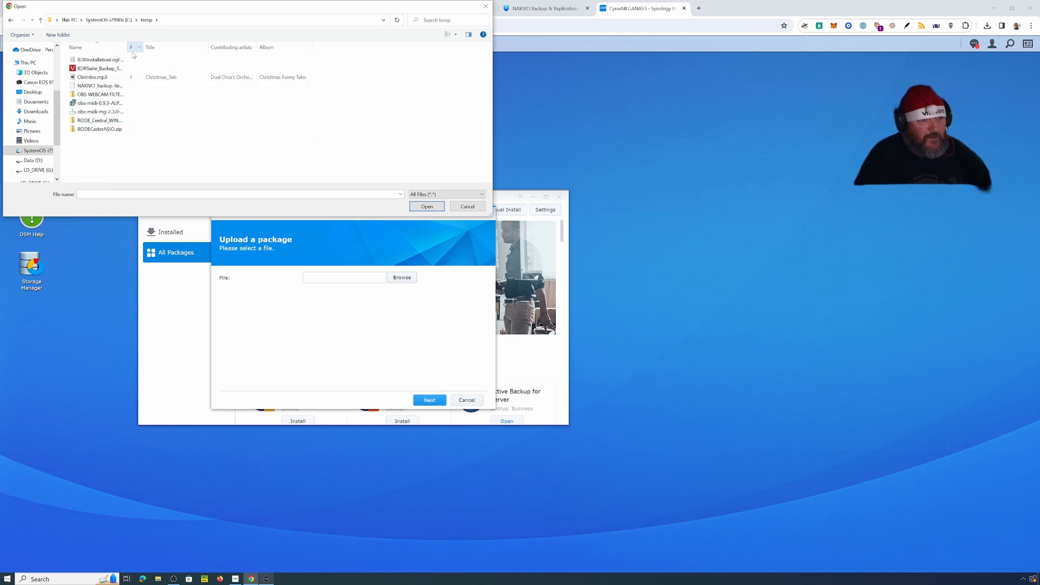
click(87, 47)
drag(127, 47, 212, 47)
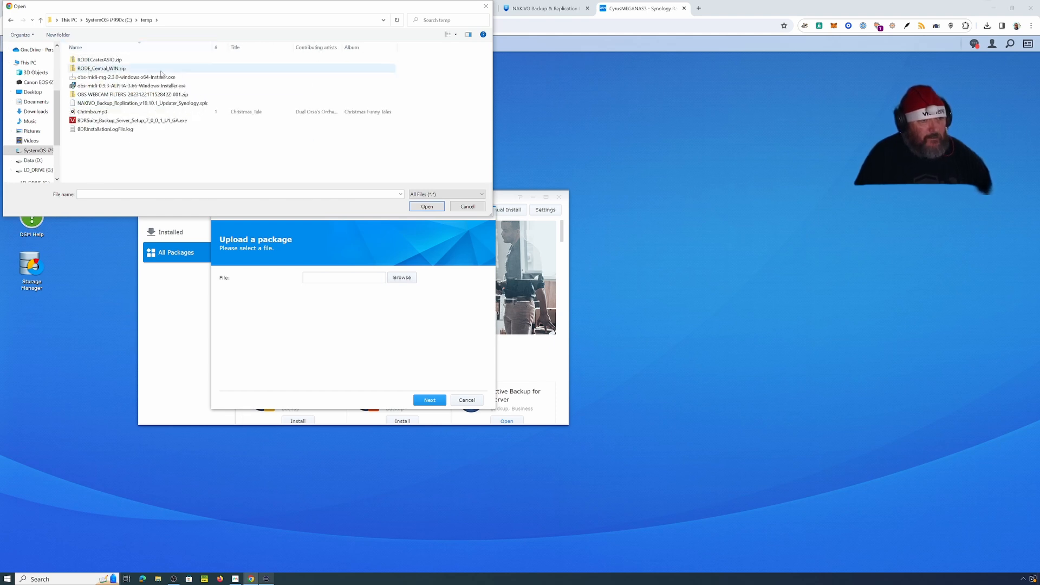
click(122, 104)
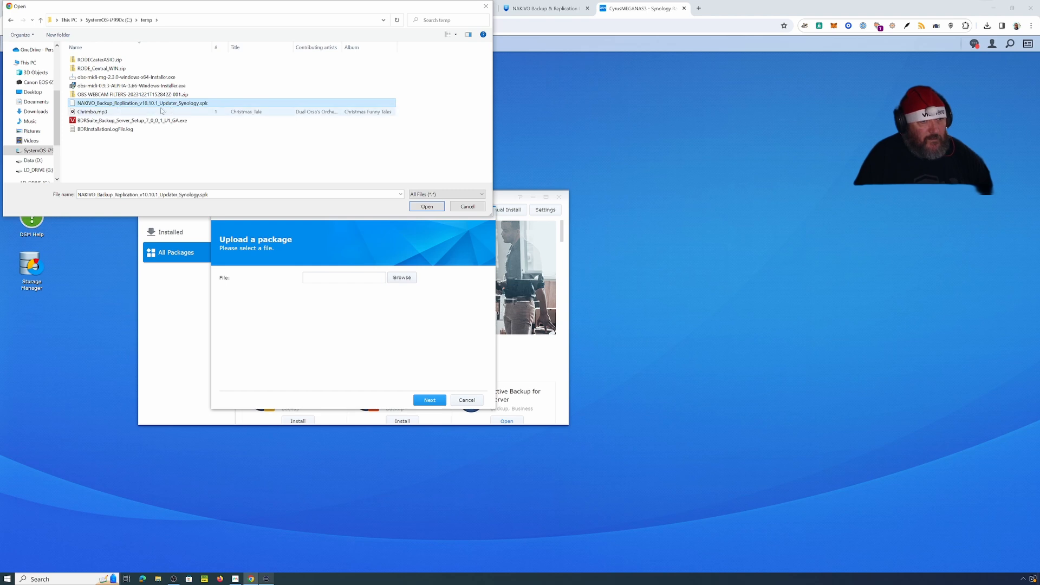
click(436, 210)
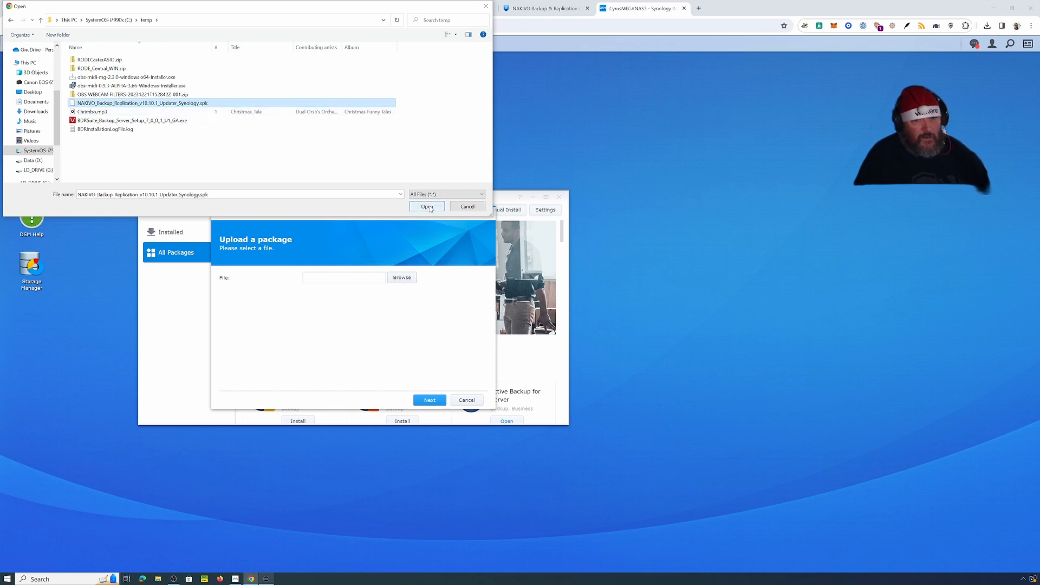
Step: Upload the package, accept the unsigned-package warning and licence, and start the installation
click(430, 401)
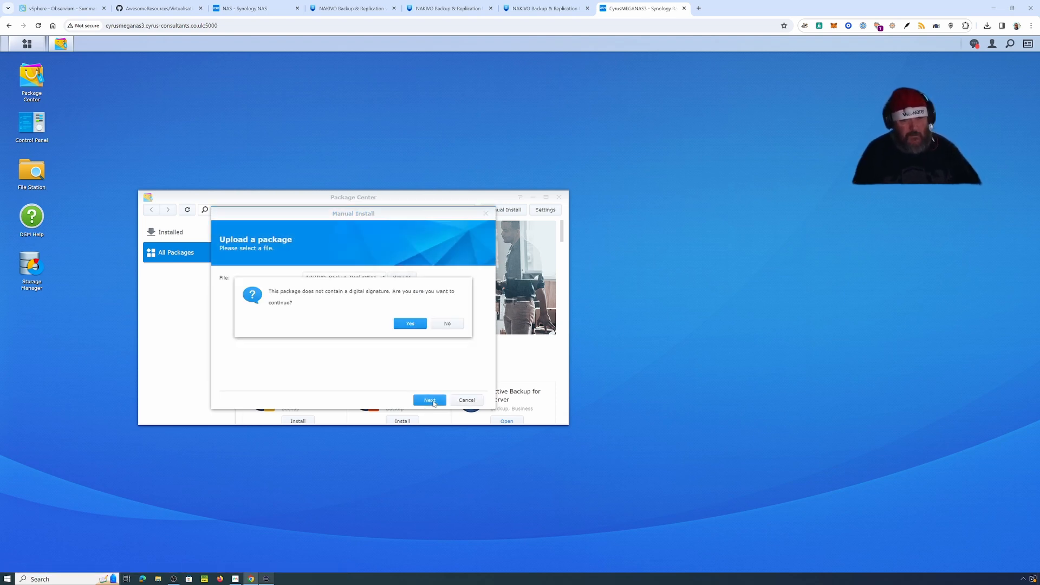
click(410, 324)
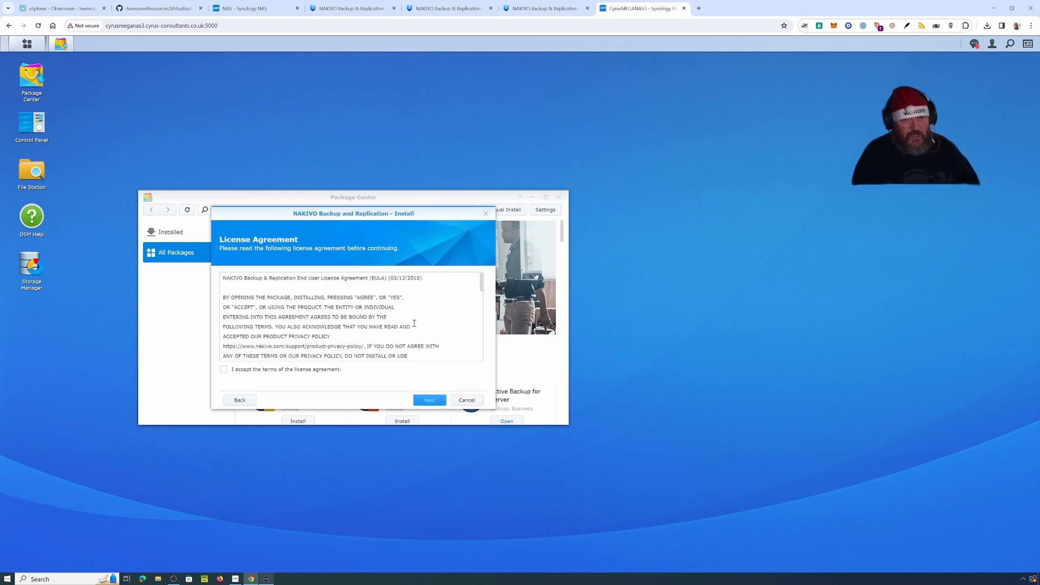
click(262, 374)
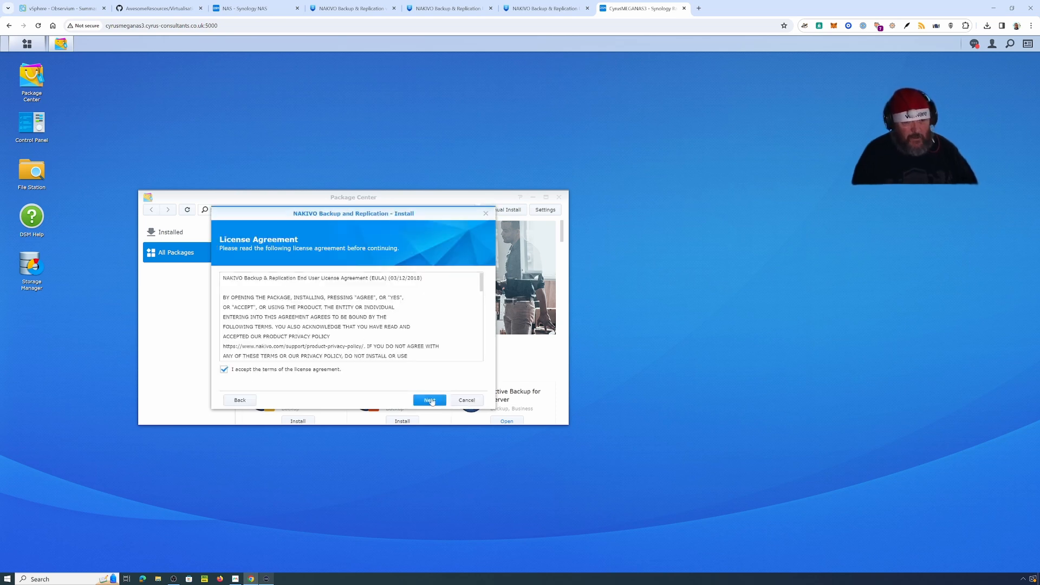
click(429, 400)
click(435, 400)
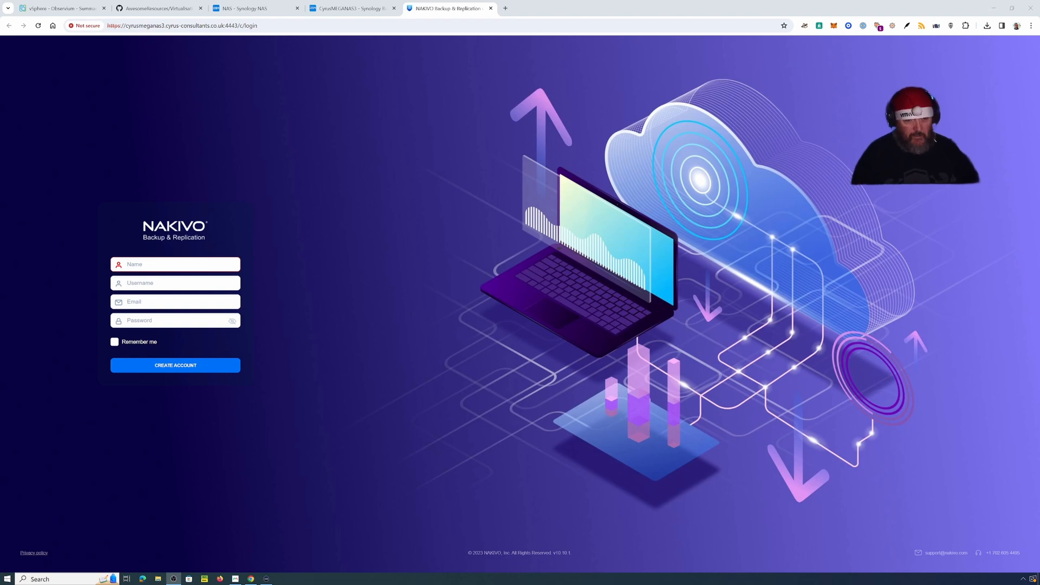
Step: Enter the administrator's full name and username in the create-account form
click(157, 266)
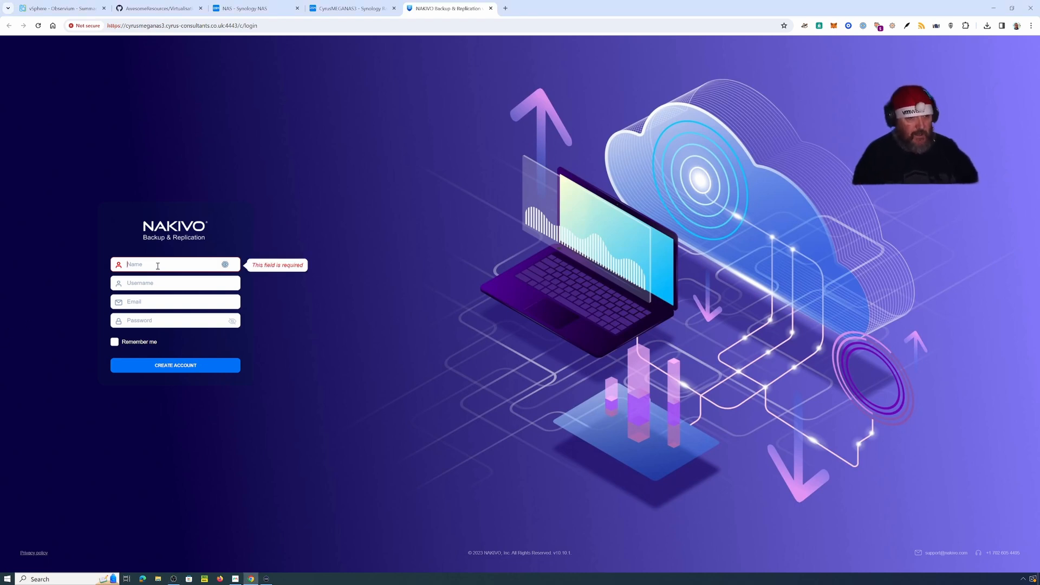
text(aNDREW h)
key(BackSpace)
key(BackSpace)
key(BackSpace)
key(BackSpace)
key(BackSpace)
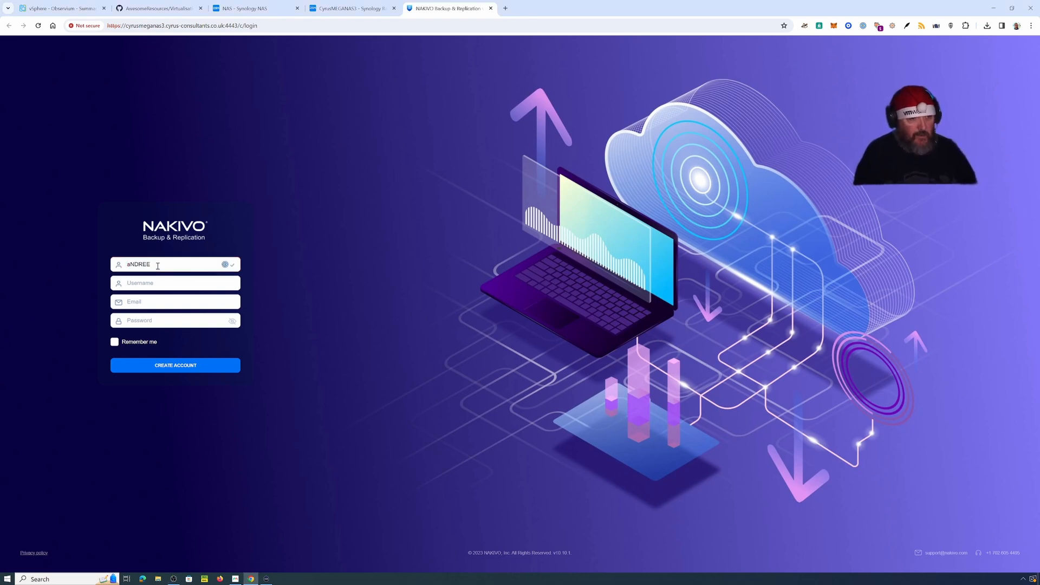
key(BackSpace)
key(BackSpace)
key(BackSpace)
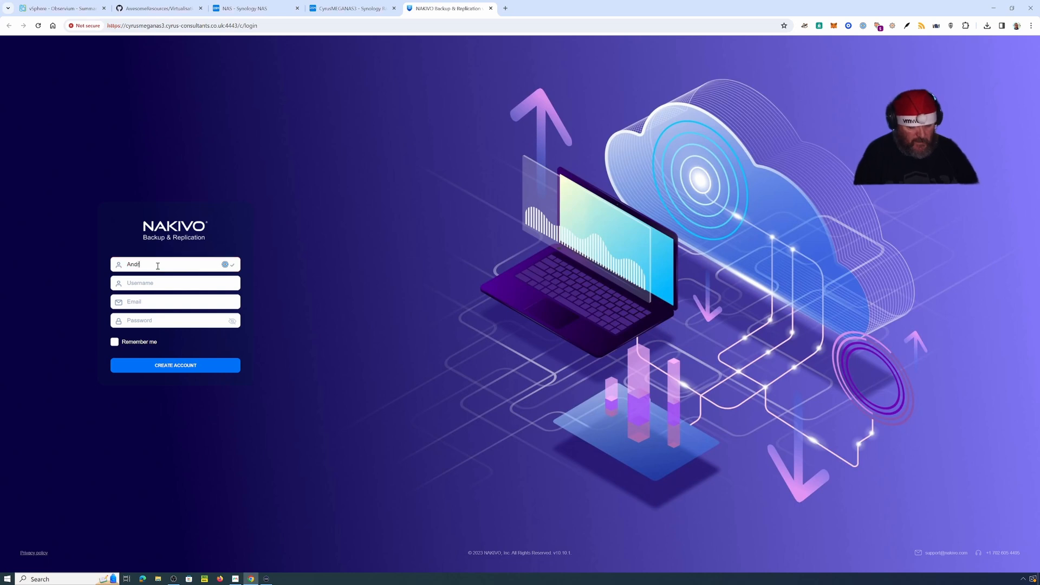
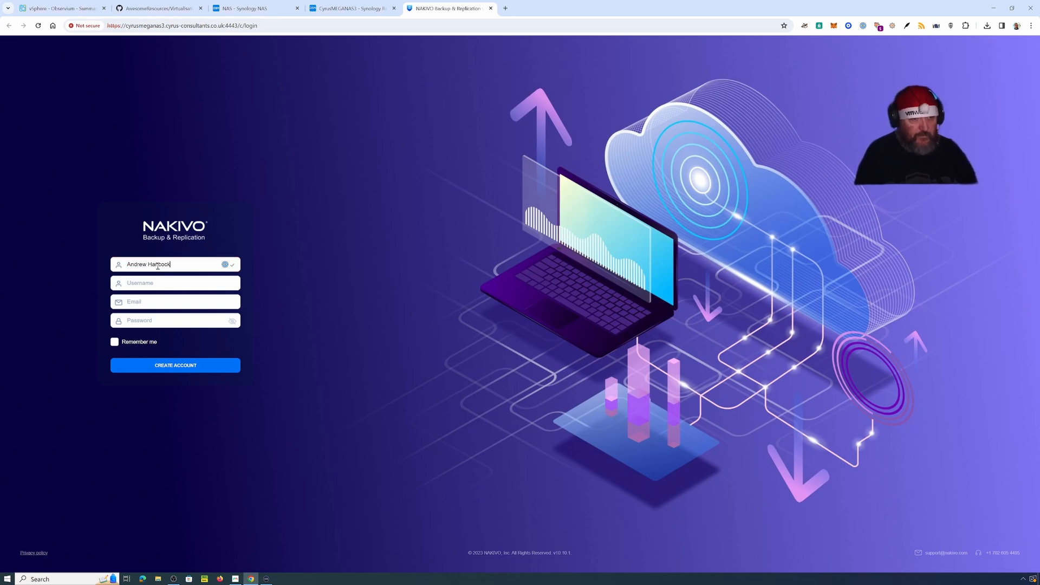
key(Tab)
text(einsteinagogo)
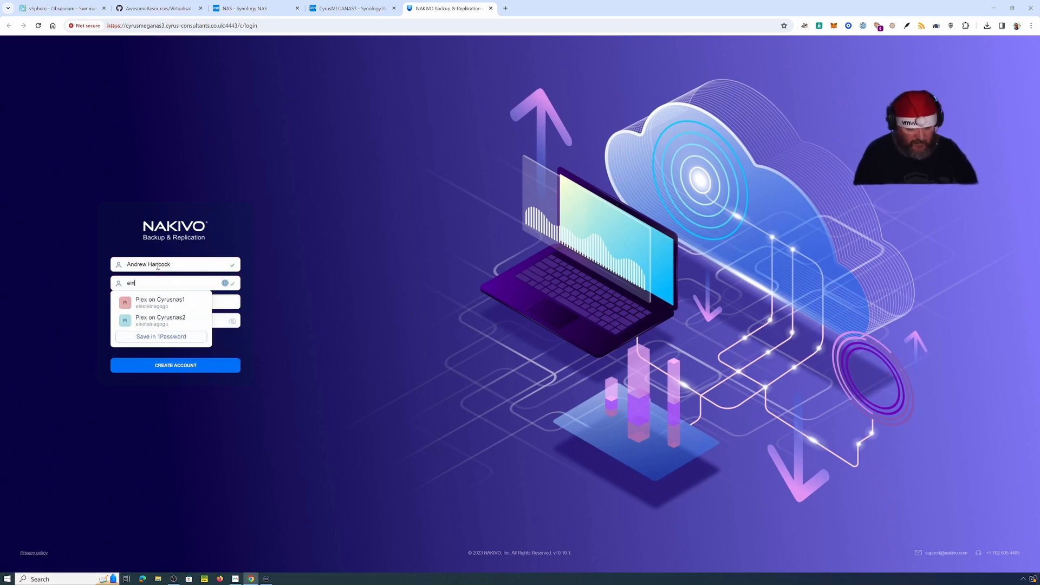
Step: Fill in the e-mail from a saved suggestion, replace the password, and enable Remember me
key(Tab)
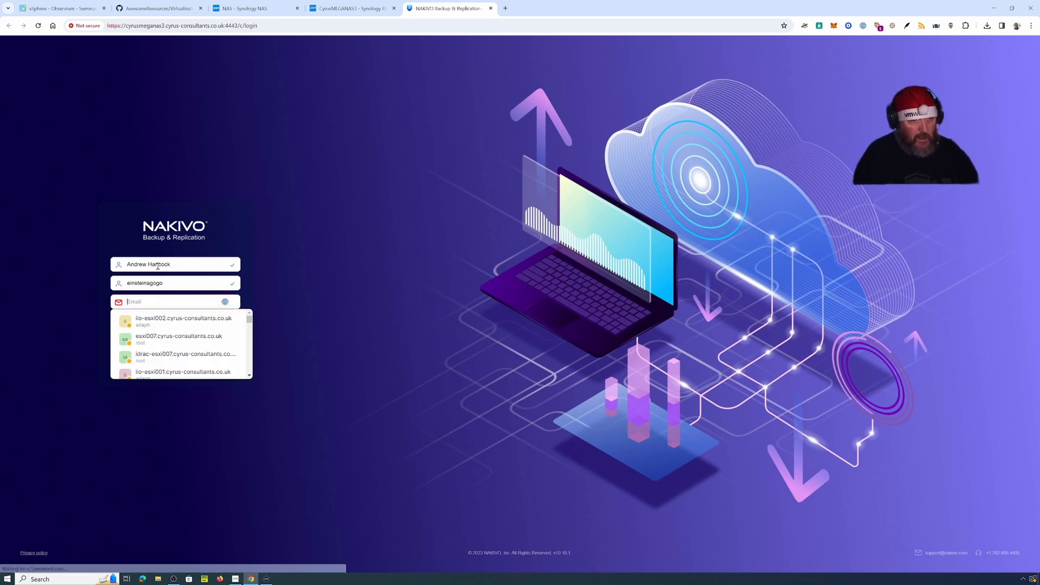
text(andre)
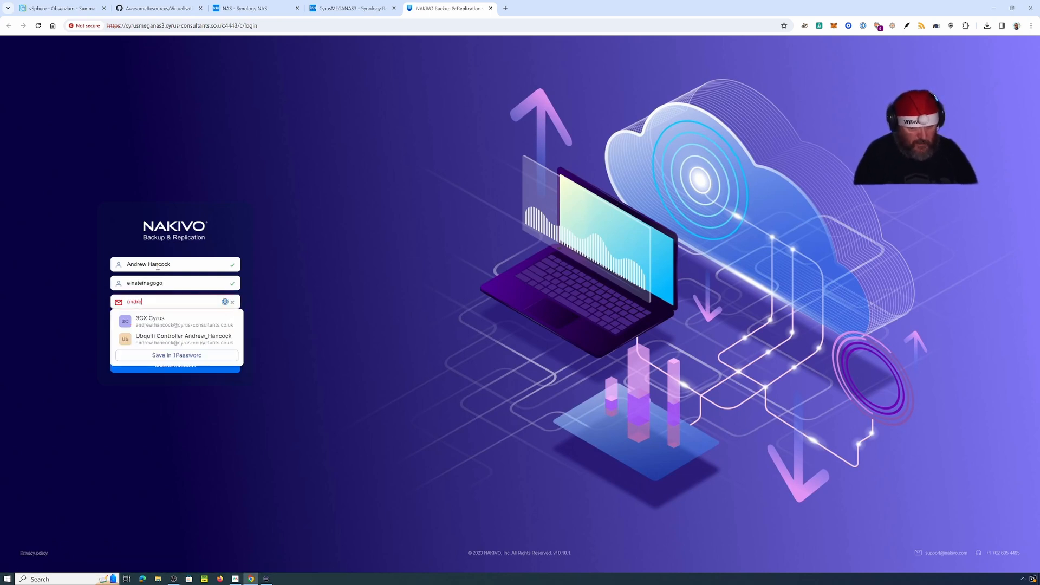
key(Down)
key(Down)
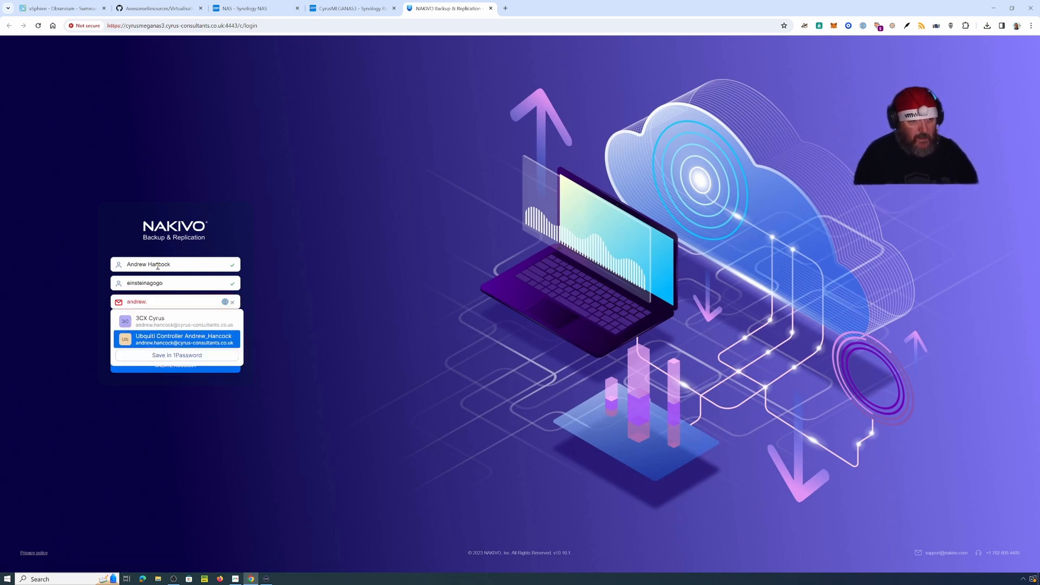
key(Return)
drag(161, 324, 107, 328)
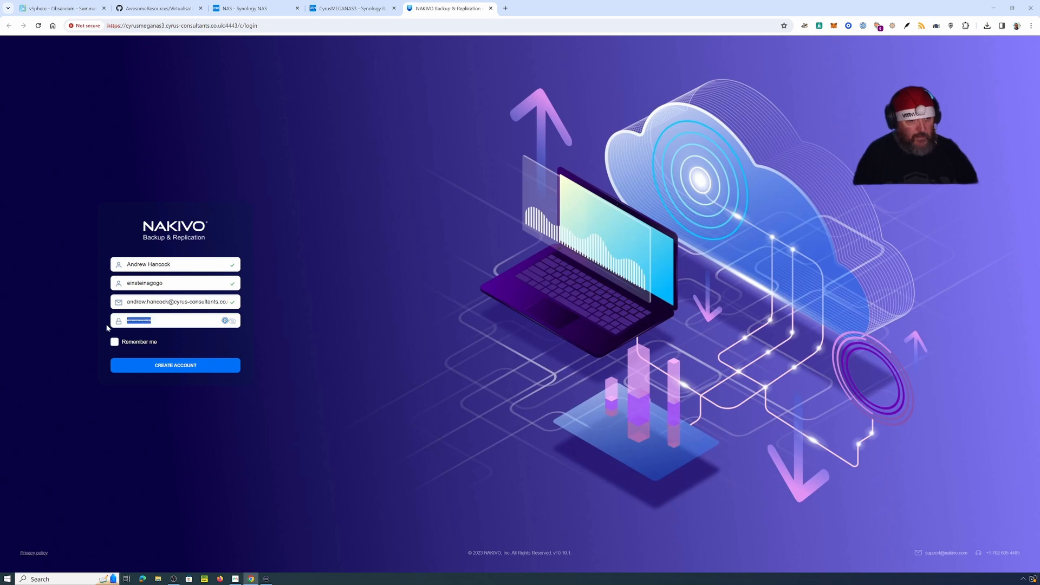
key(BackSpace)
text(••••••)
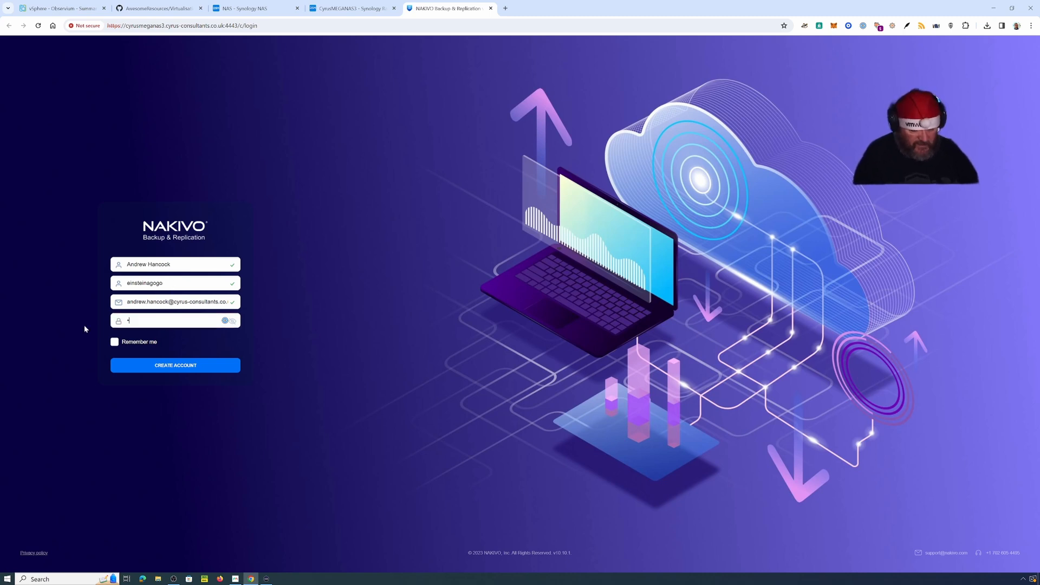
text(••••••••)
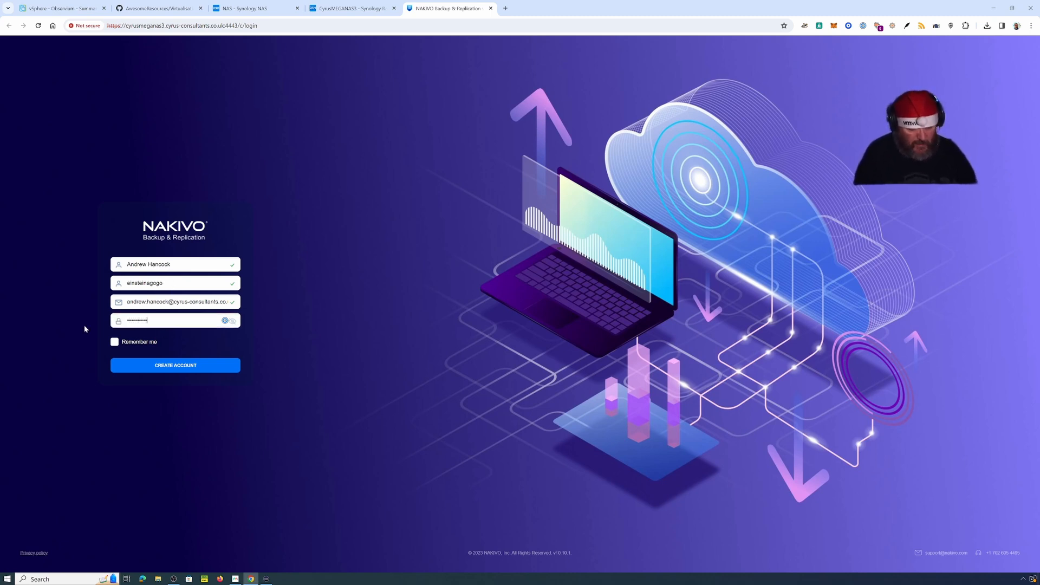
click(116, 342)
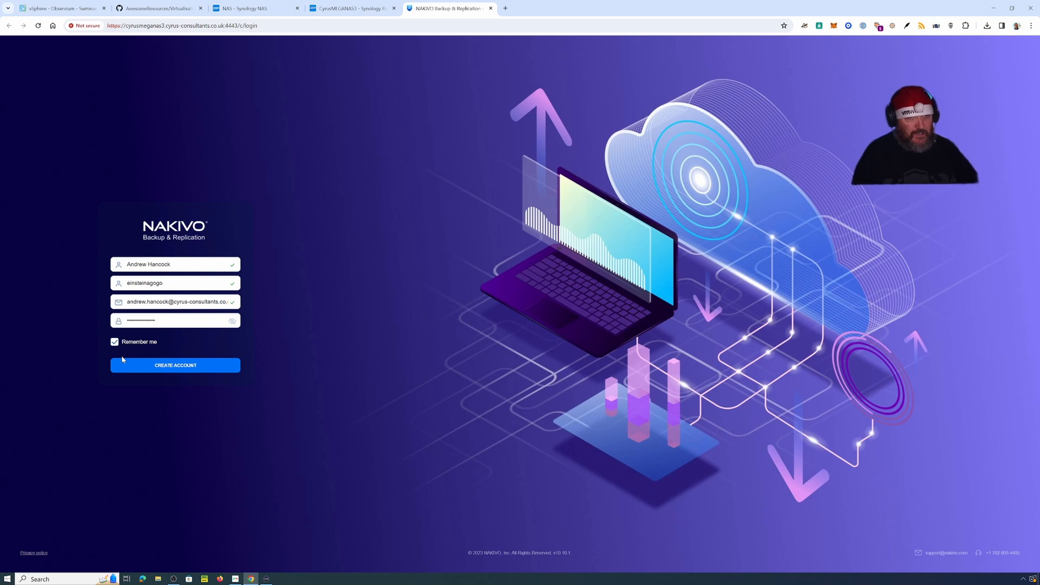
Step: Create the administrator account and start adding a Virtual VMware vCenter or ESXi host item
click(172, 368)
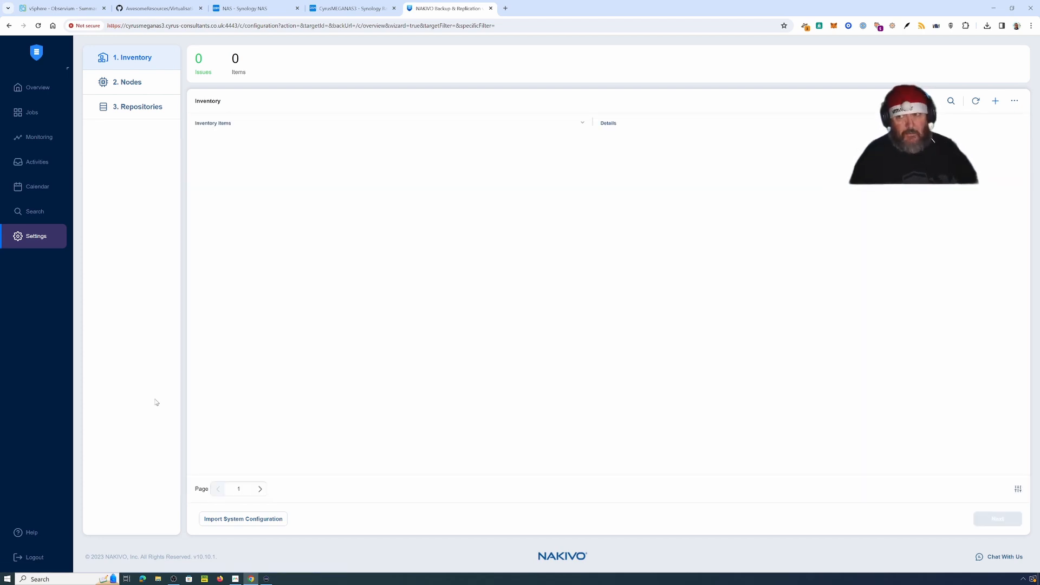
click(994, 102)
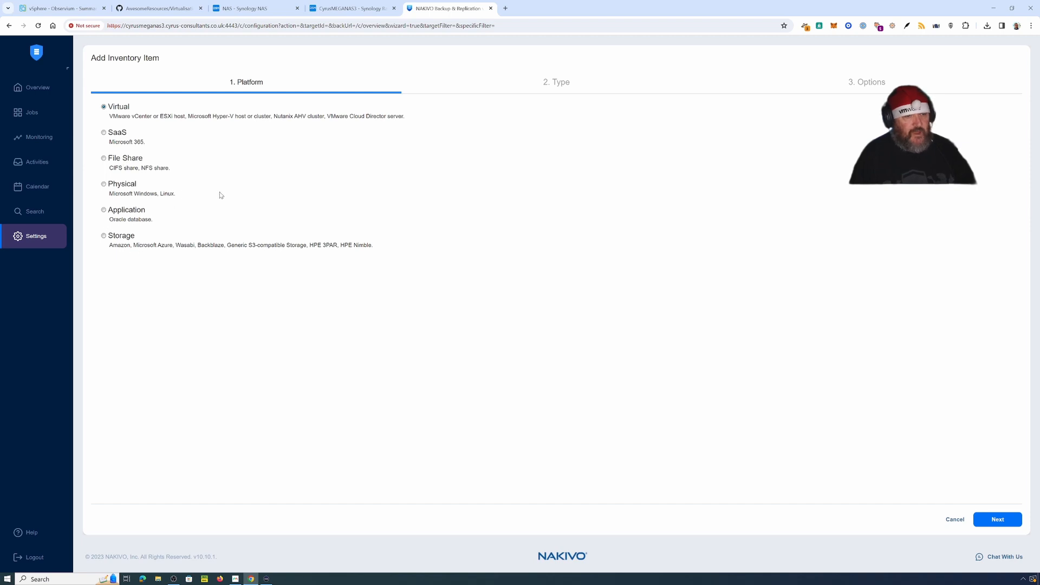
click(1002, 520)
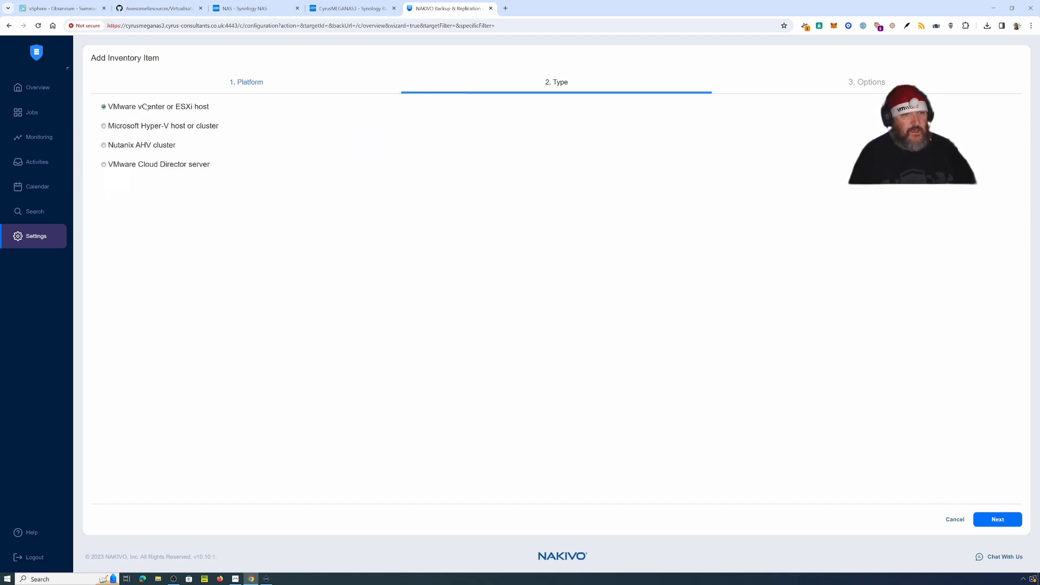
click(1002, 520)
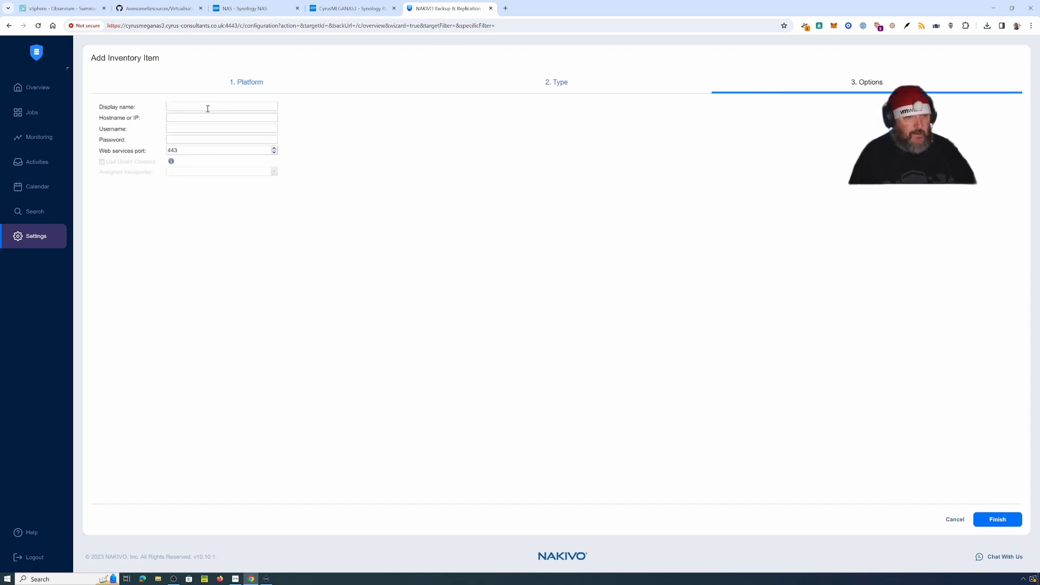
Step: Add vcenter8a EE-Lab at vcenter8a.cyrus-consultants.co.uk using the saved vCenter administrator credentials
text(ente)
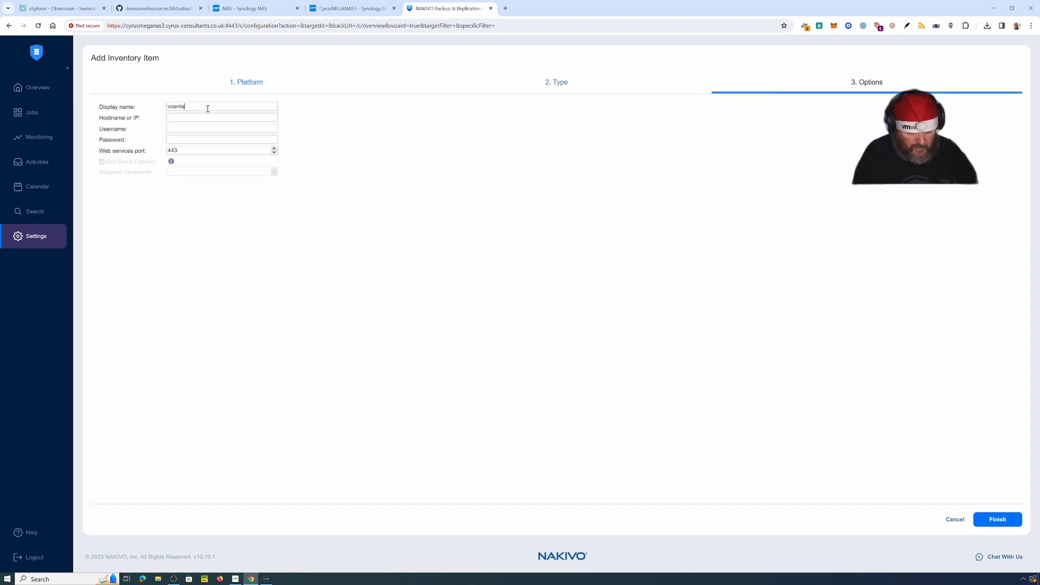
text(r8a )
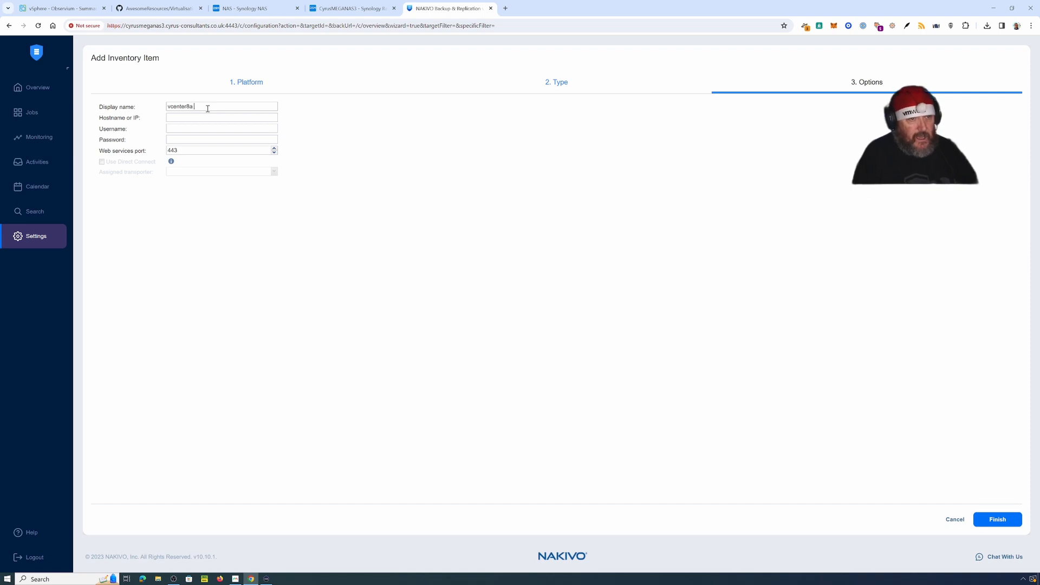
text(EE-Lab)
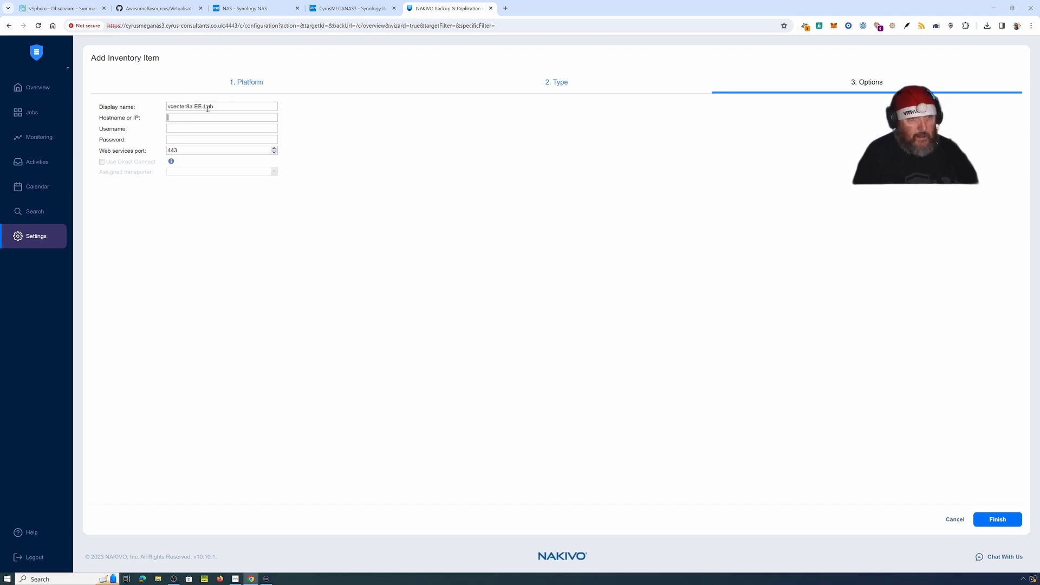
text(vcente)
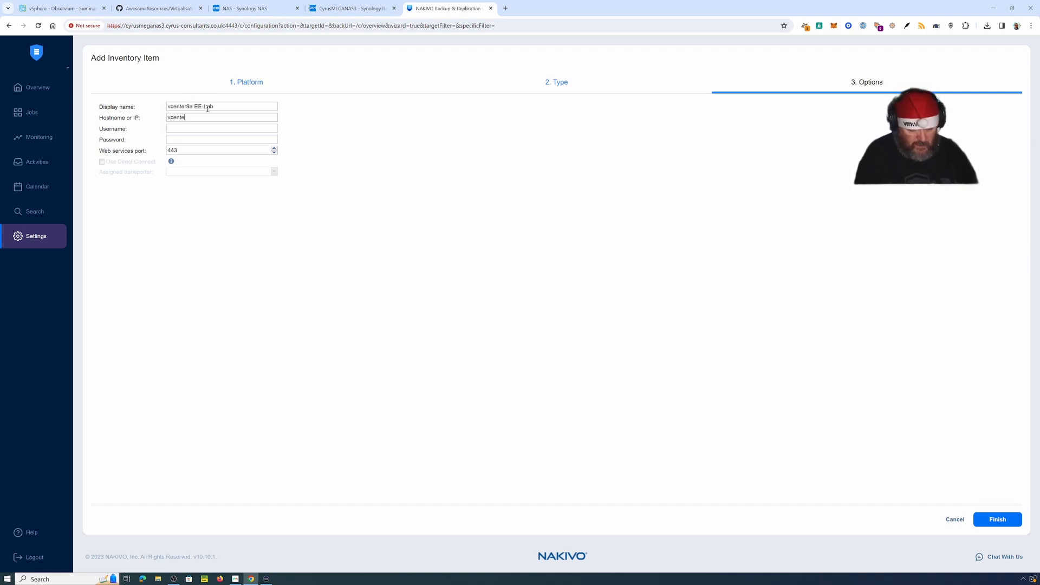
text(r8a.cyrus)
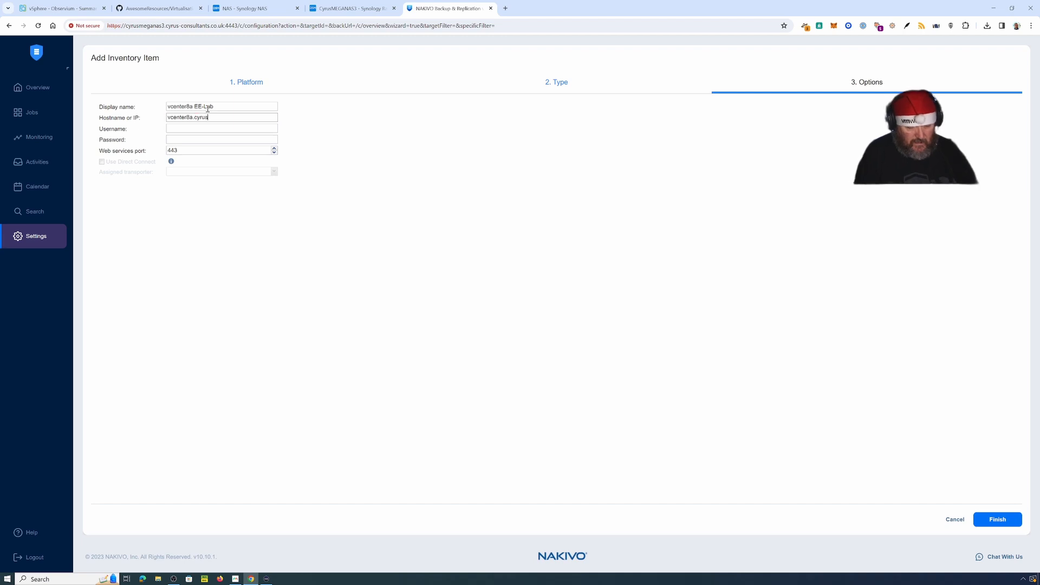
text(-consul)
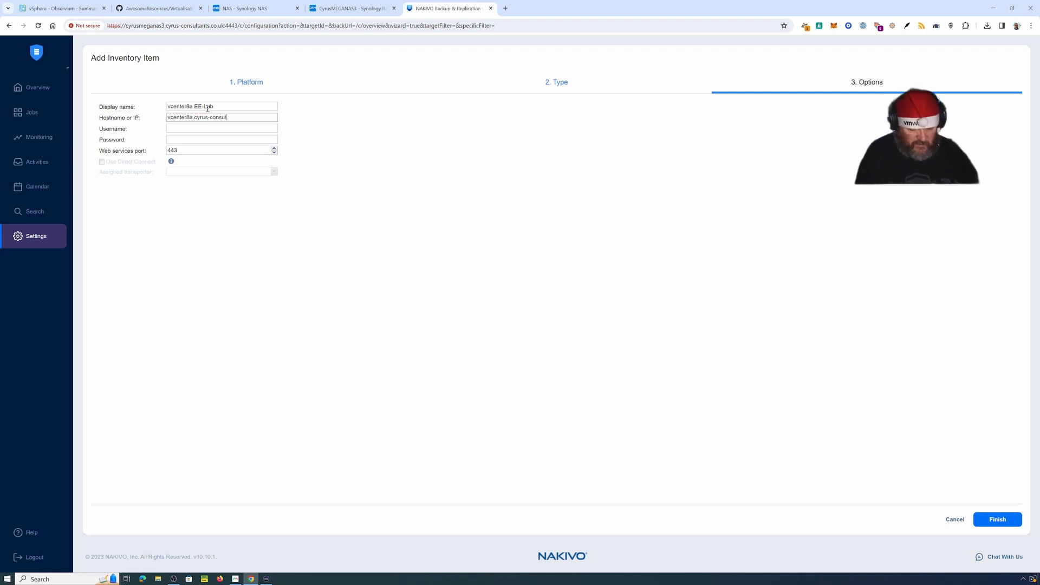
text(tants.co.uk)
key(Tab)
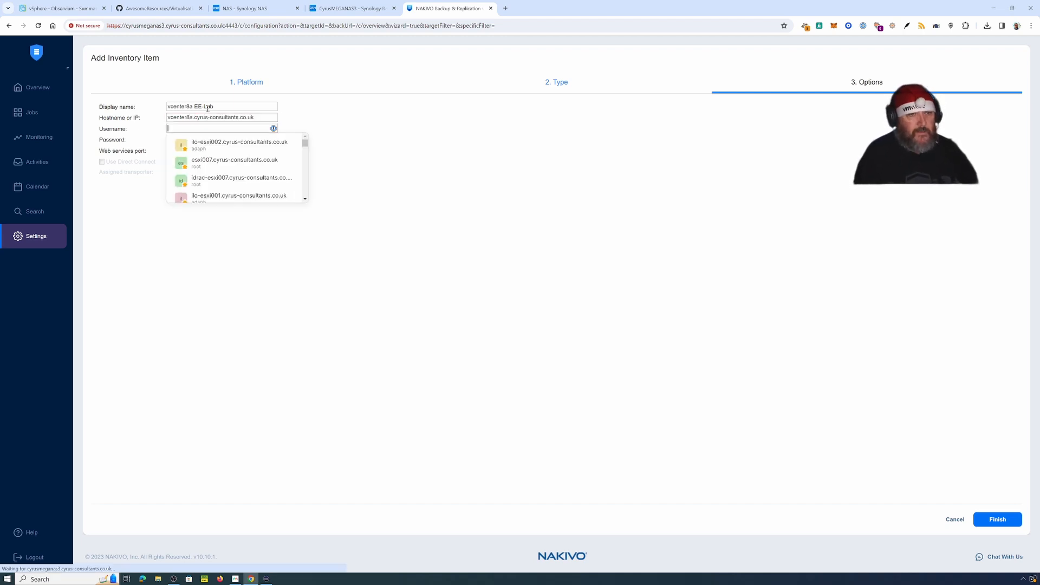
scroll(249, 176, down, 2)
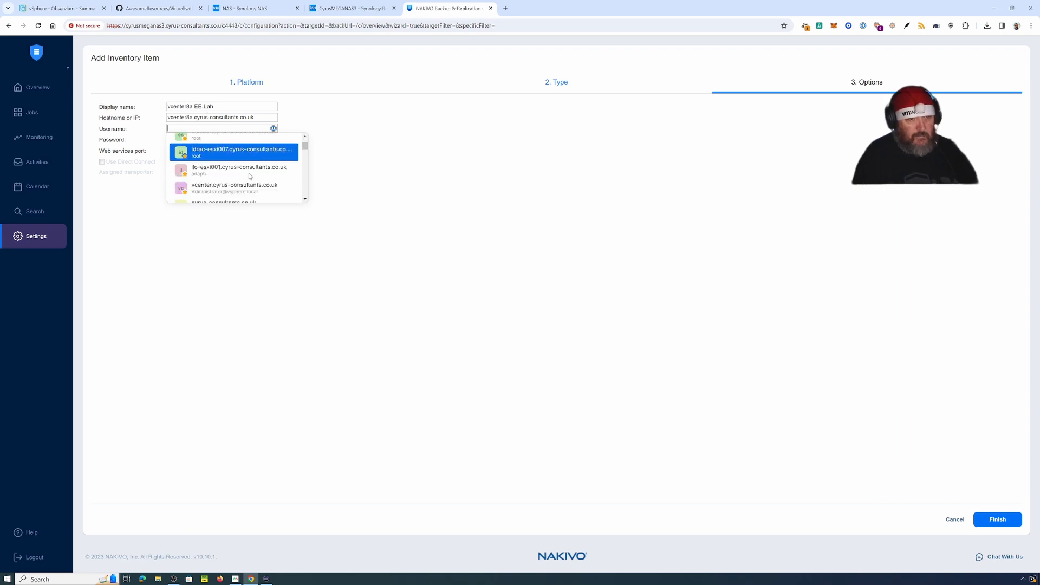
click(236, 172)
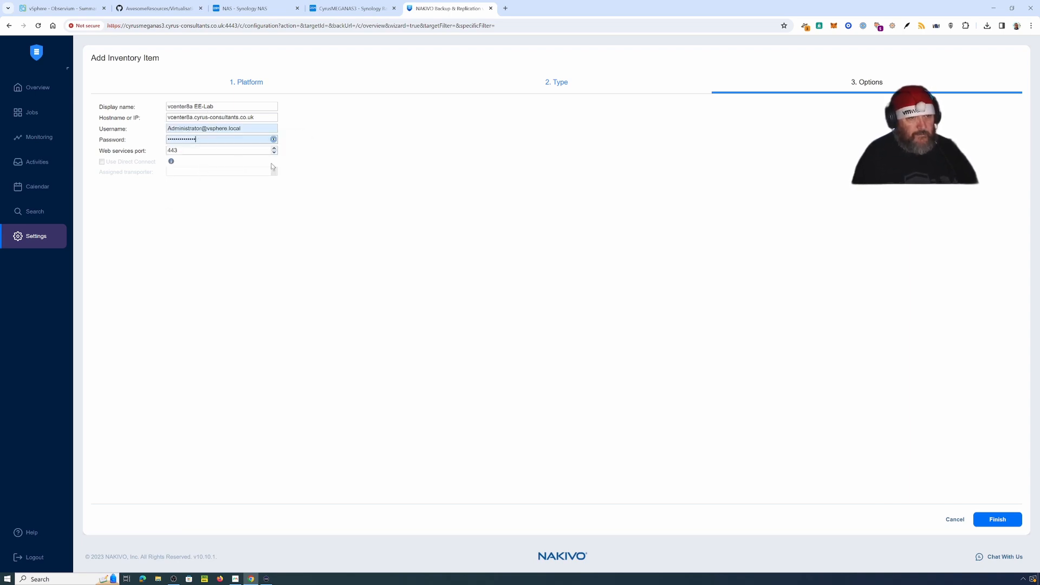
click(998, 521)
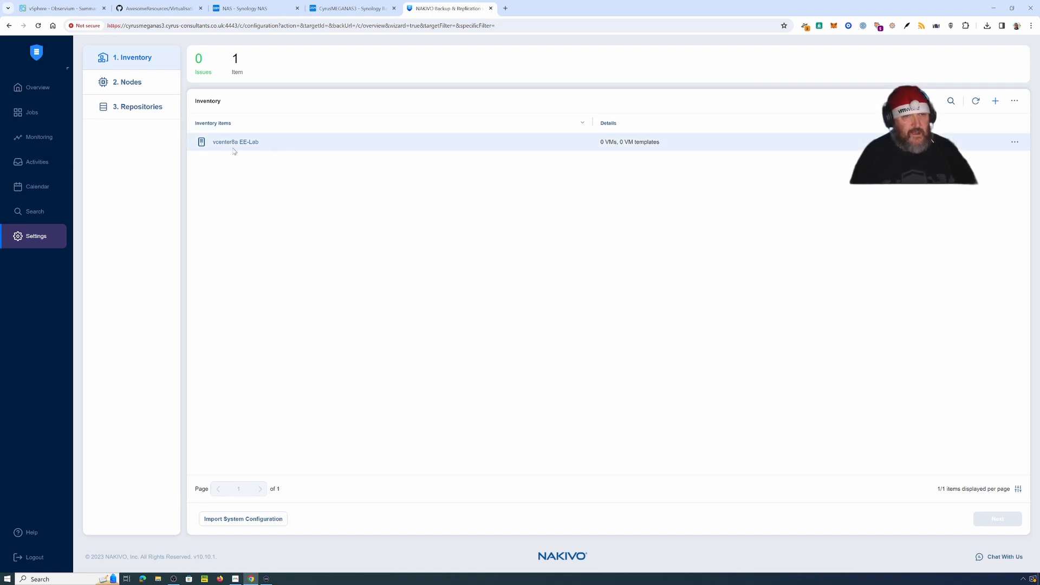
Step: Open vcenter8a EE-Lab and expand EE-Cluster to confirm 2 hosts and 10 VMs, including Observium
click(1015, 142)
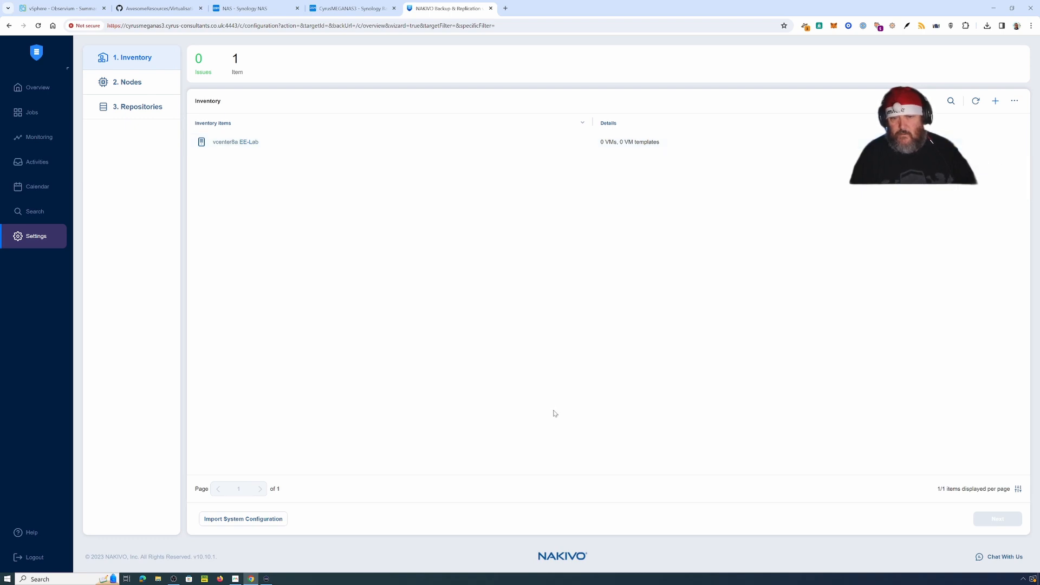
click(248, 147)
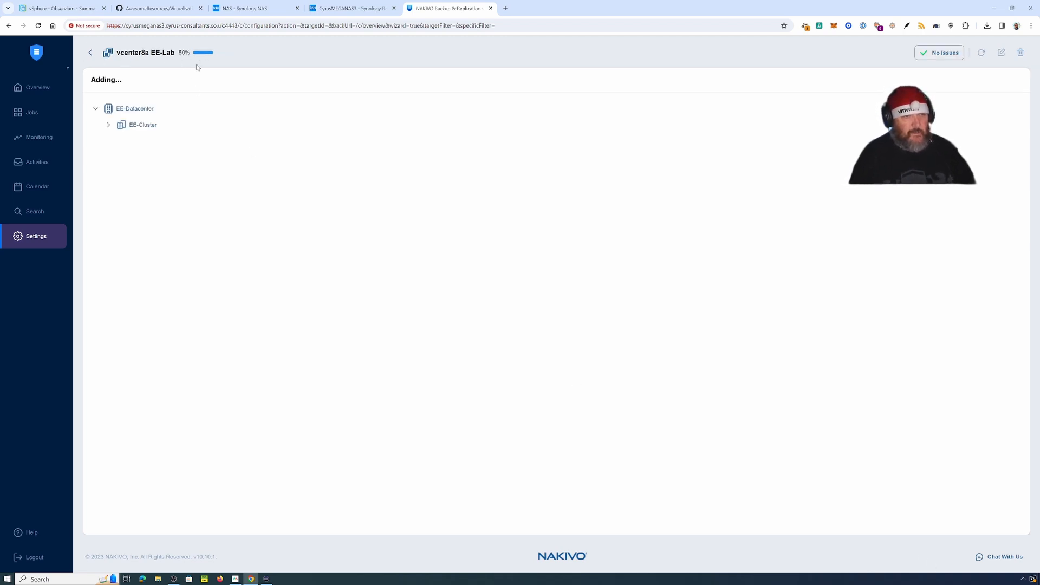
click(110, 127)
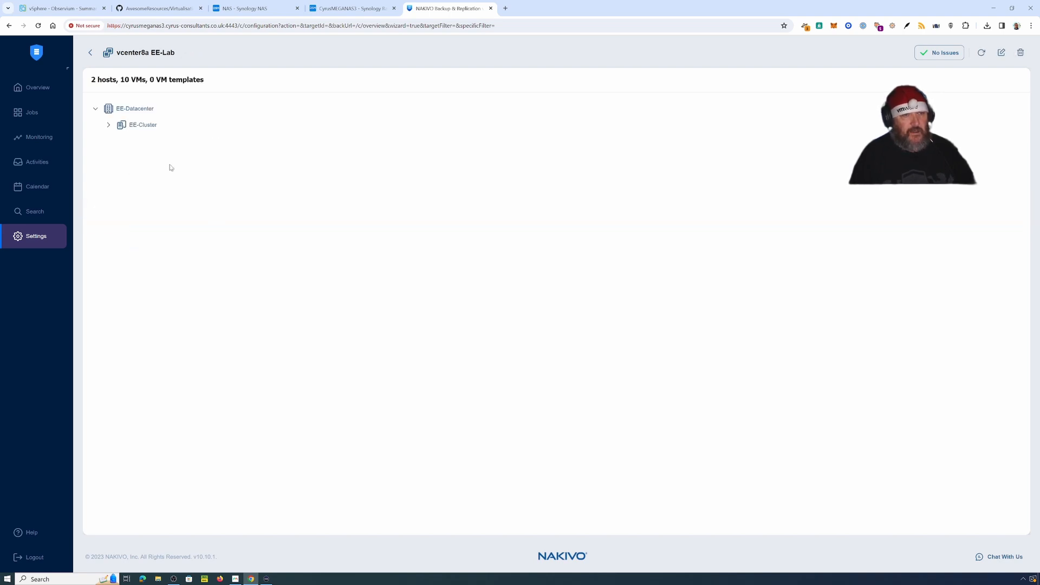
click(109, 125)
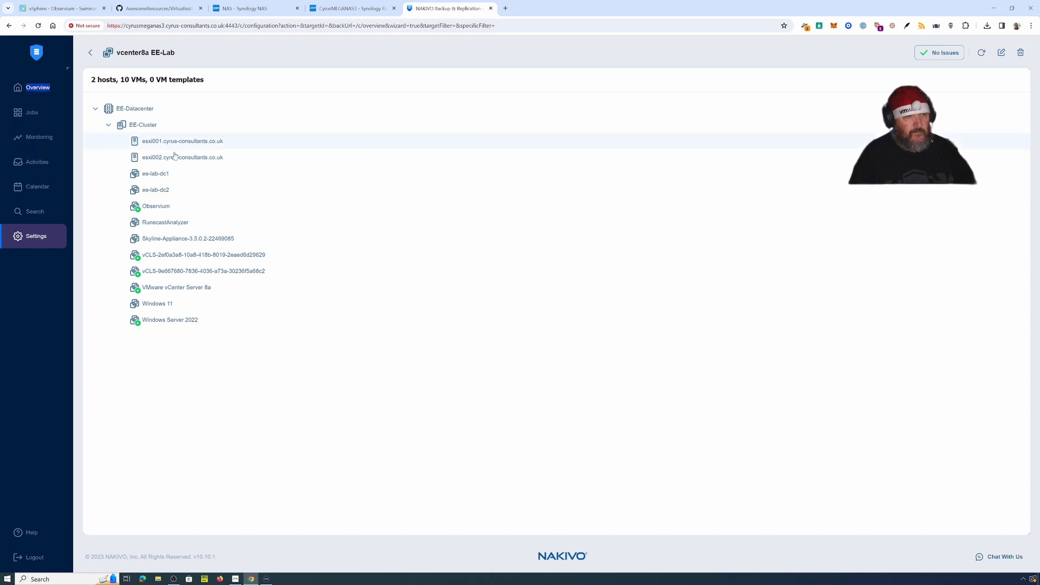
click(90, 53)
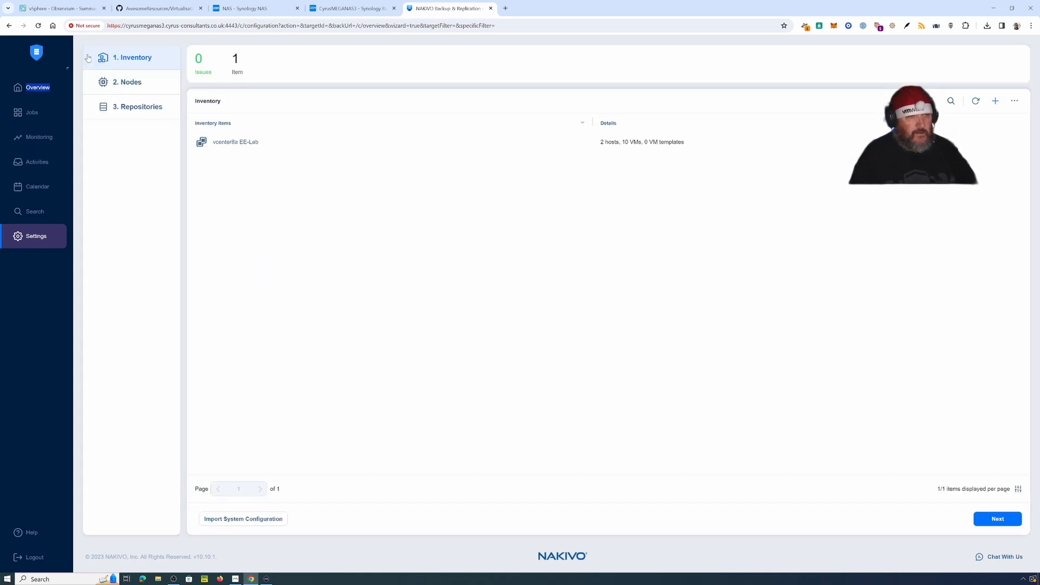
Step: Accept the default Nodes and Repositories steps and finish the initial setup wizard
click(38, 90)
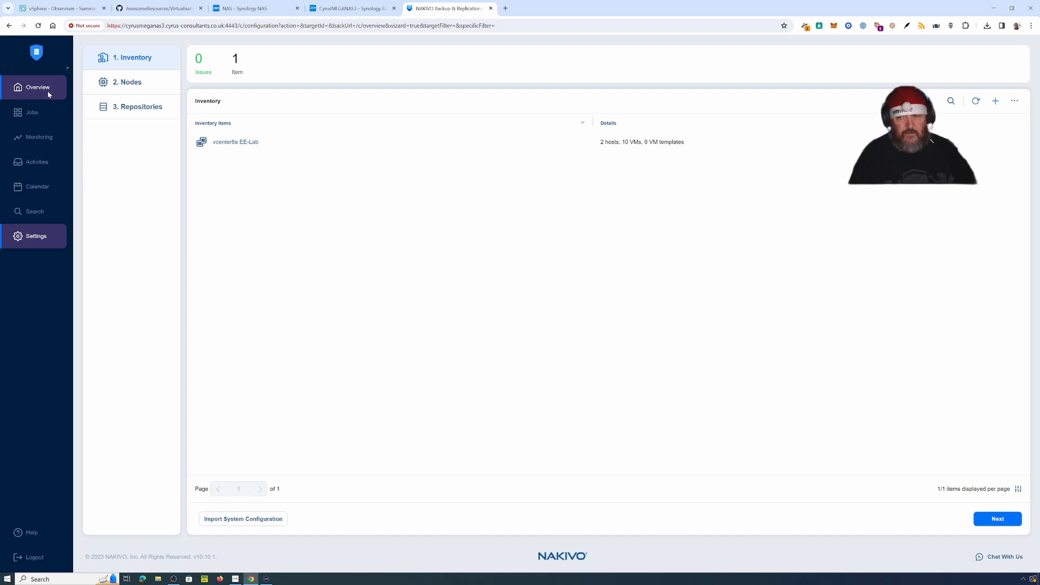
click(995, 523)
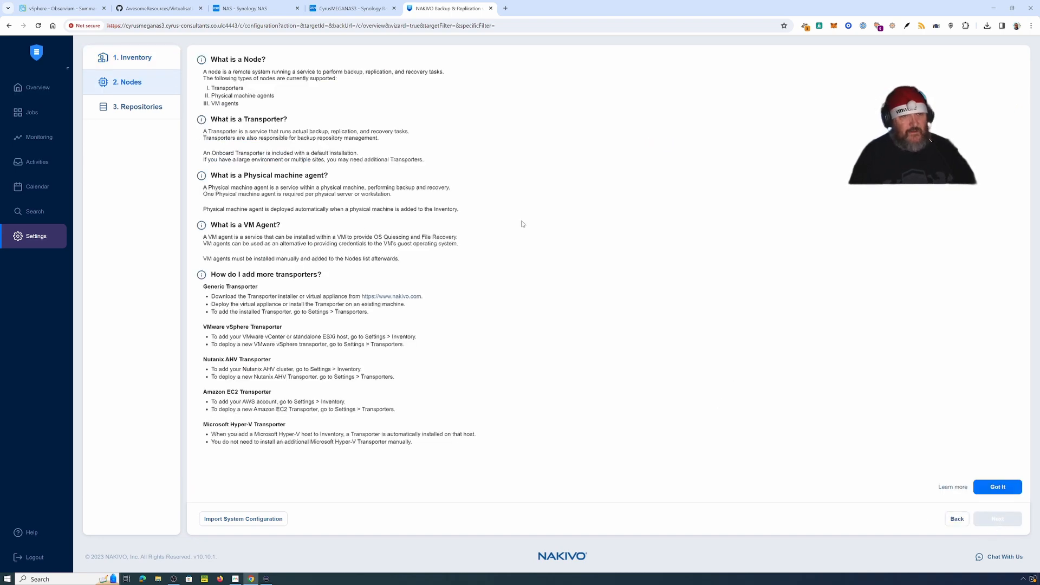
click(997, 487)
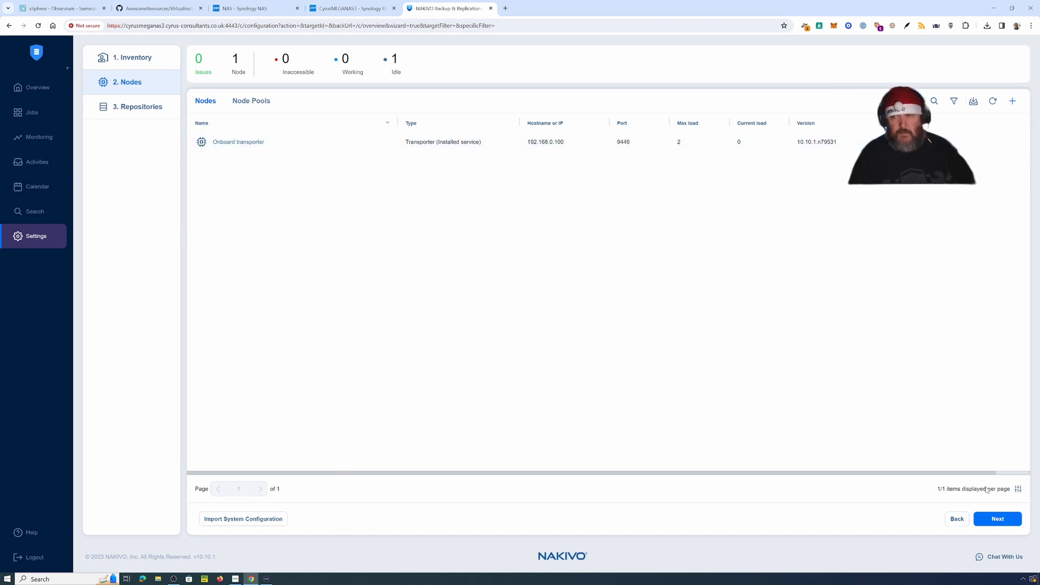
click(990, 521)
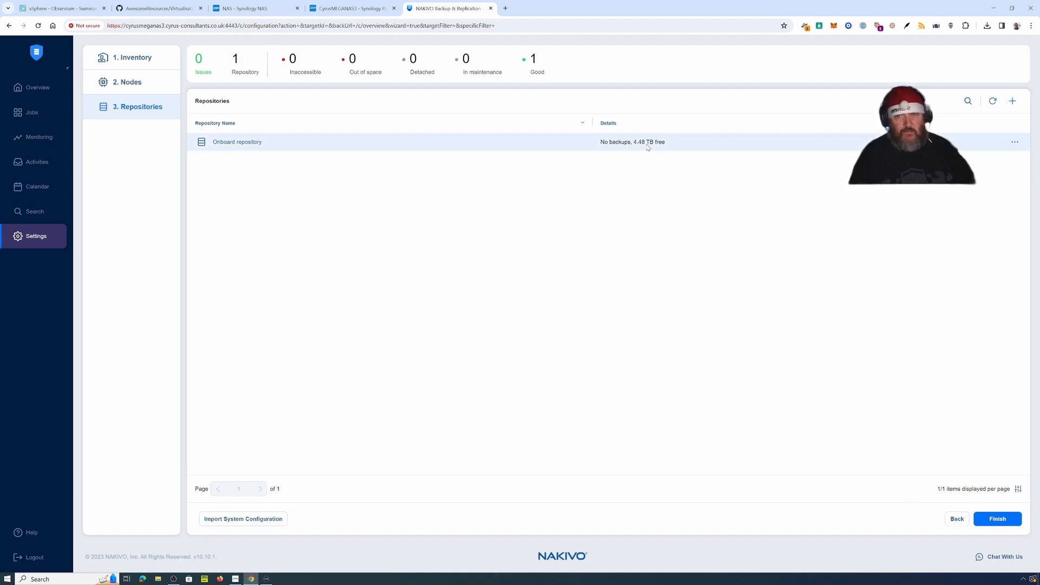
click(1000, 521)
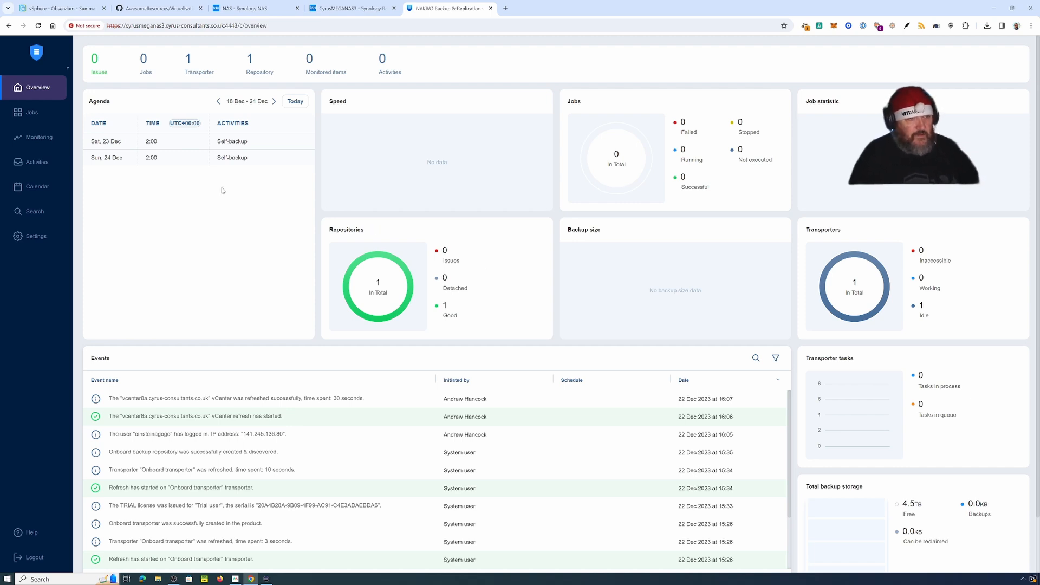
Step: From the Jobs page, create a new Backup for VMware job
click(46, 118)
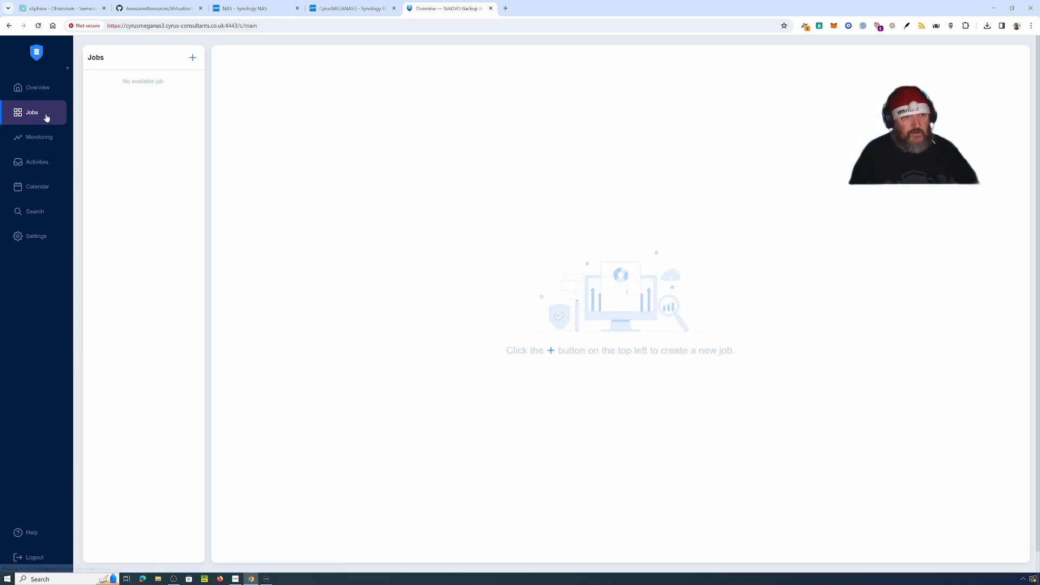
click(191, 60)
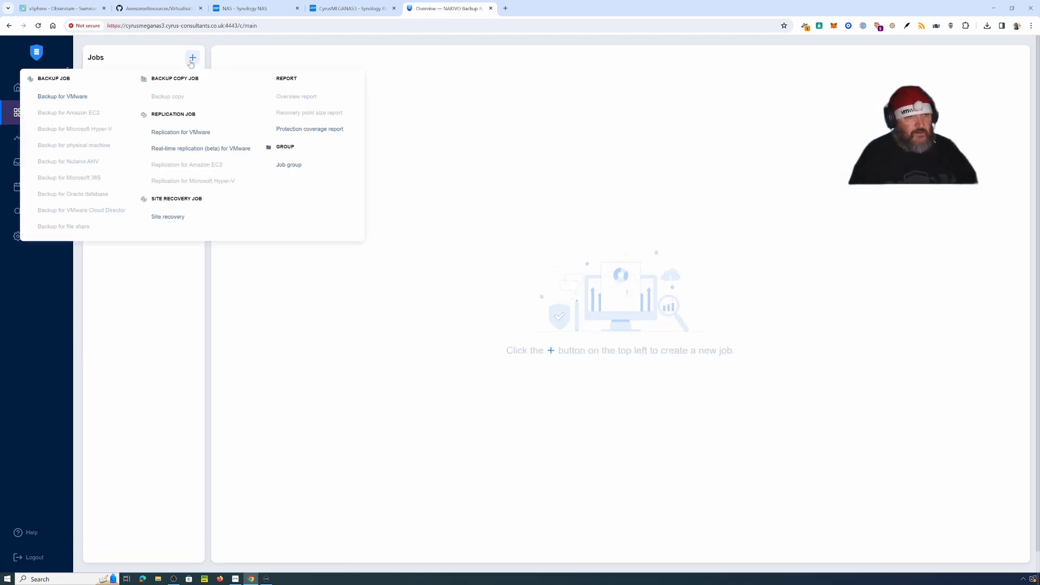
click(74, 99)
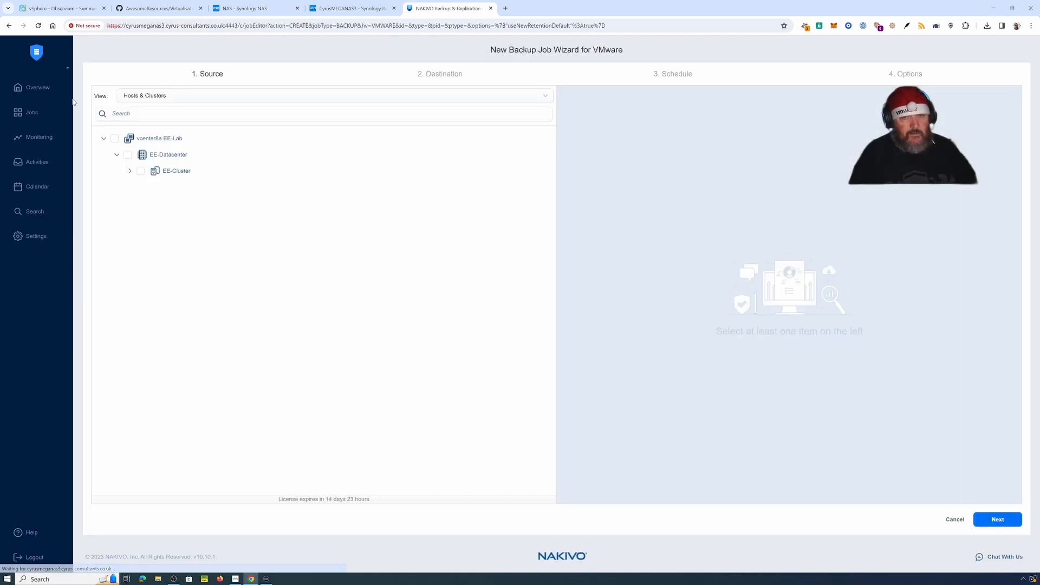
Step: Select the Observium VM in EE-Cluster, keep Onboard repository as destination, and continue to Schedule
click(130, 171)
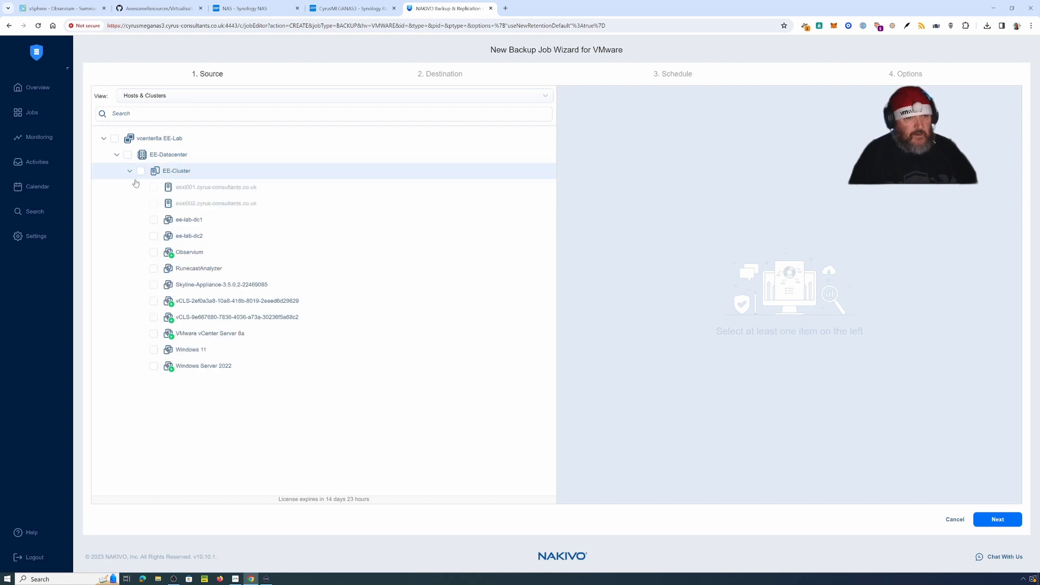
click(154, 253)
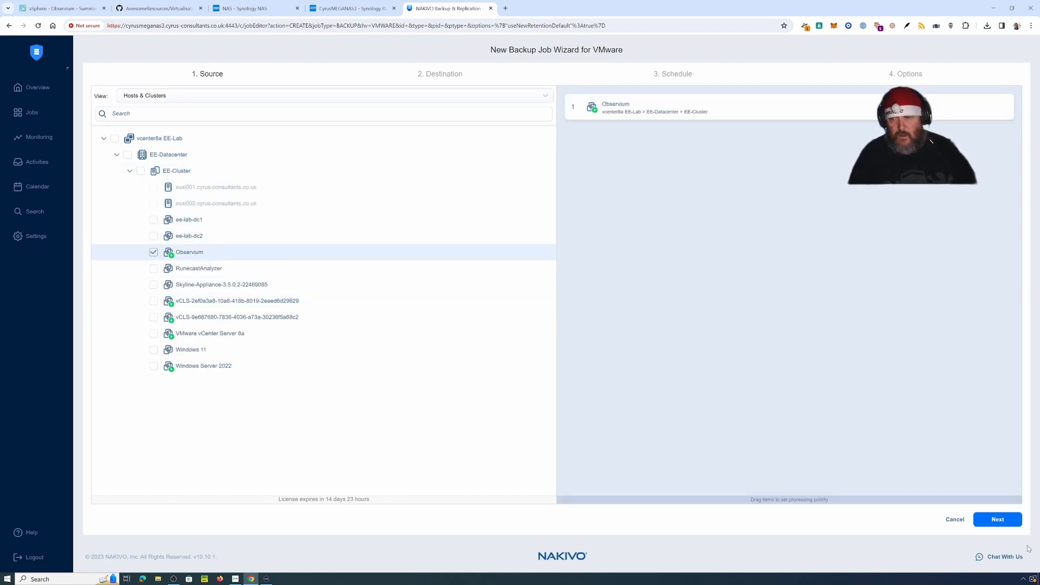
click(999, 521)
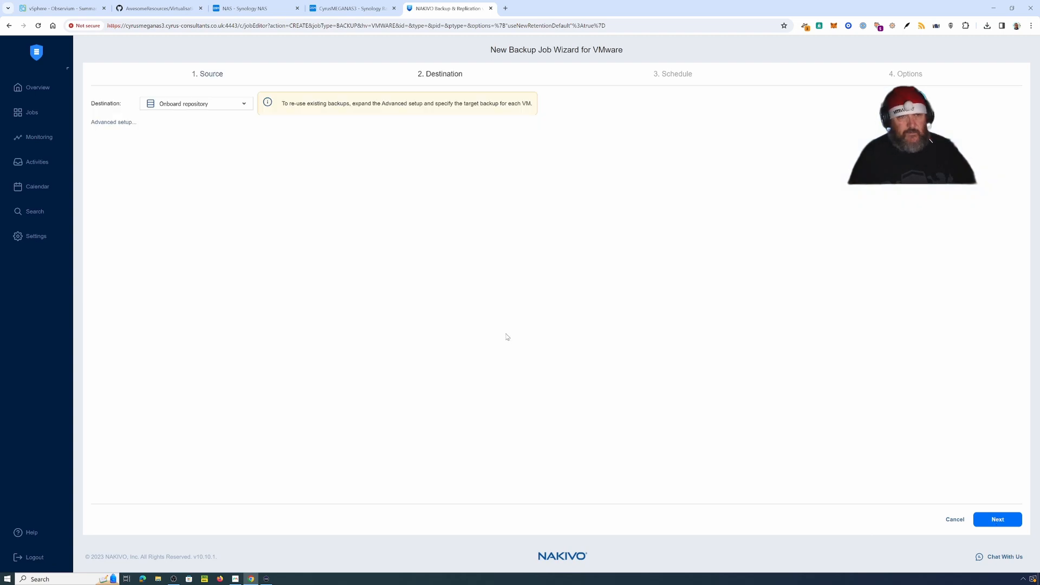
click(247, 108)
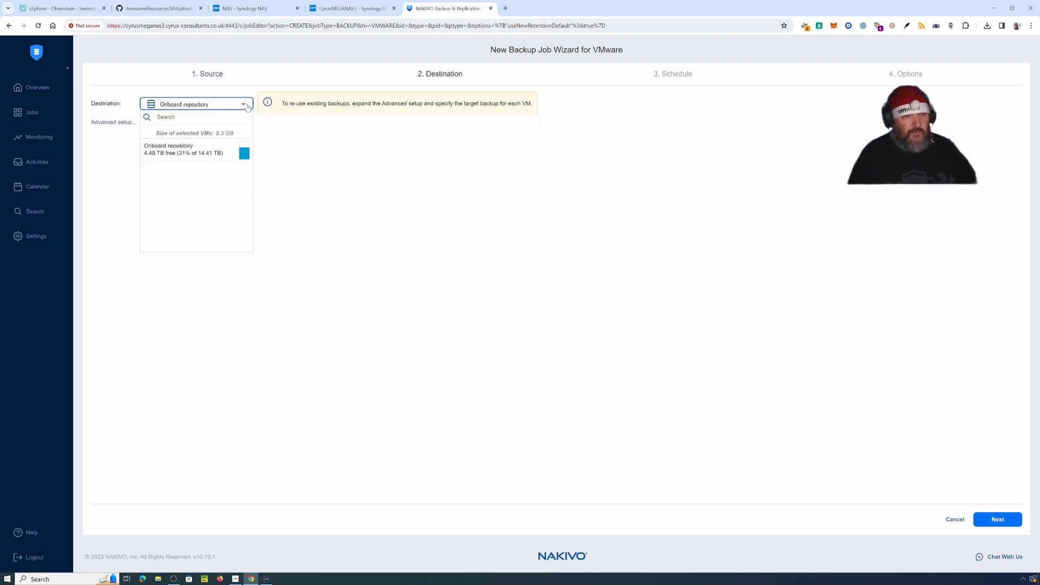
click(206, 160)
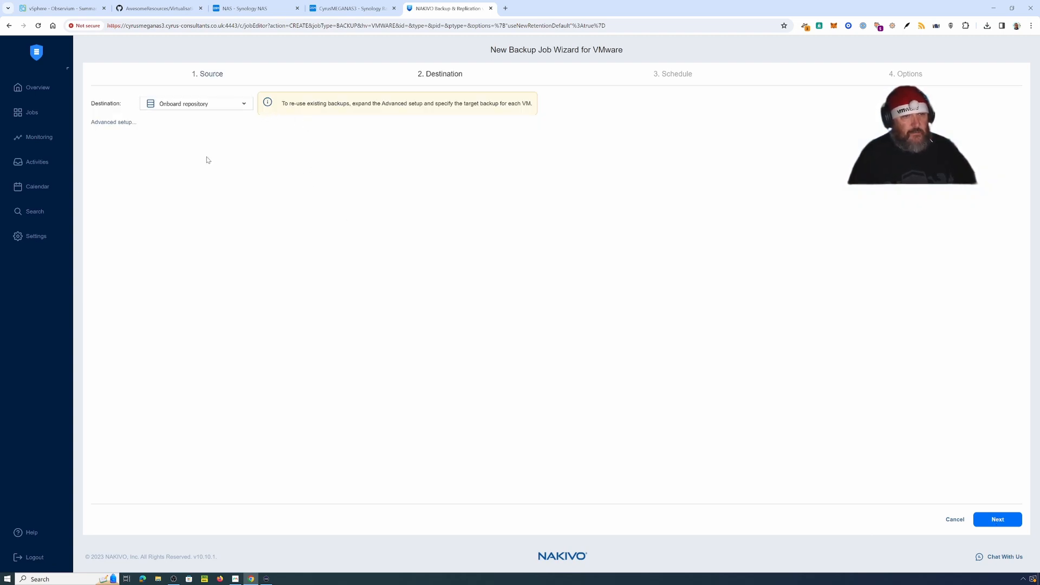
click(998, 520)
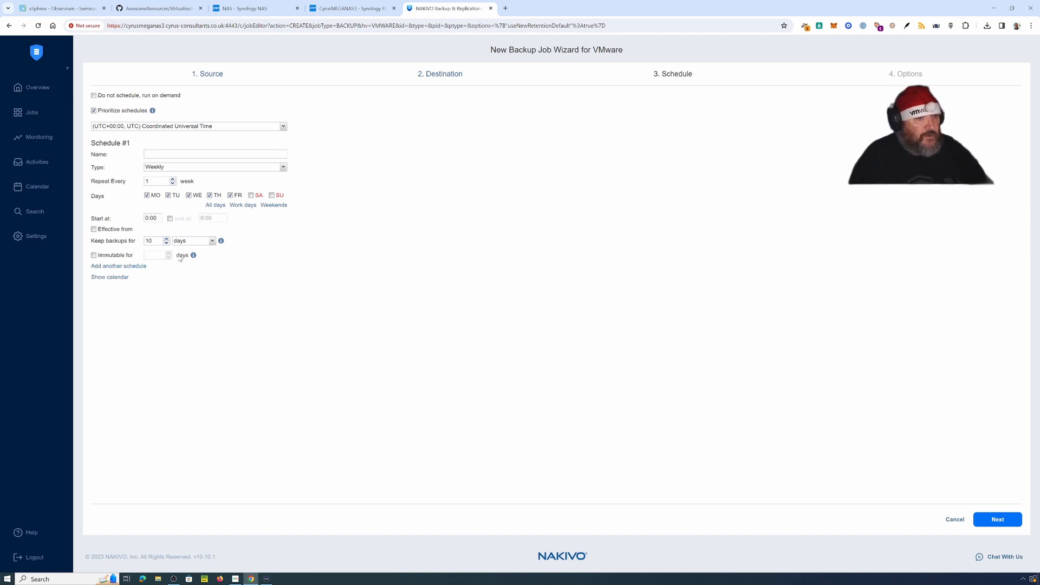
Step: Clear the Monday–Friday schedule and set the job to 'Do not schedule, run on demand'
click(147, 195)
click(168, 195)
click(189, 195)
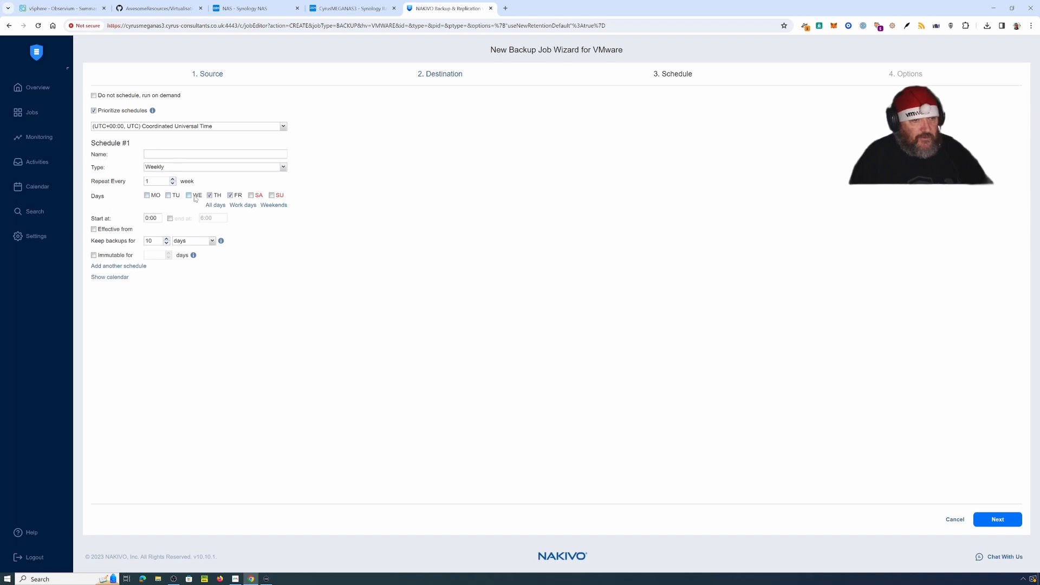
click(210, 196)
click(231, 195)
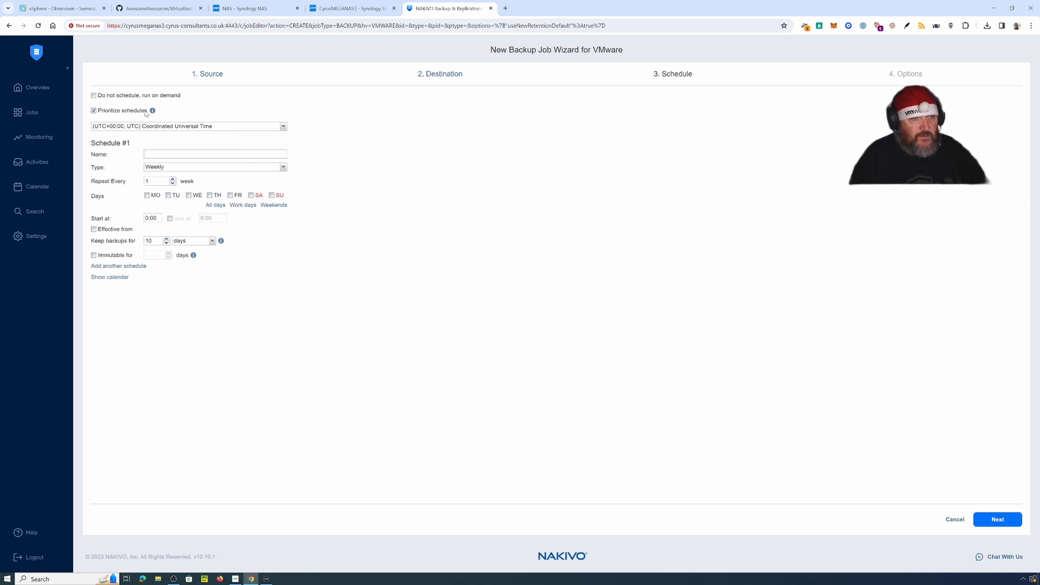
click(137, 96)
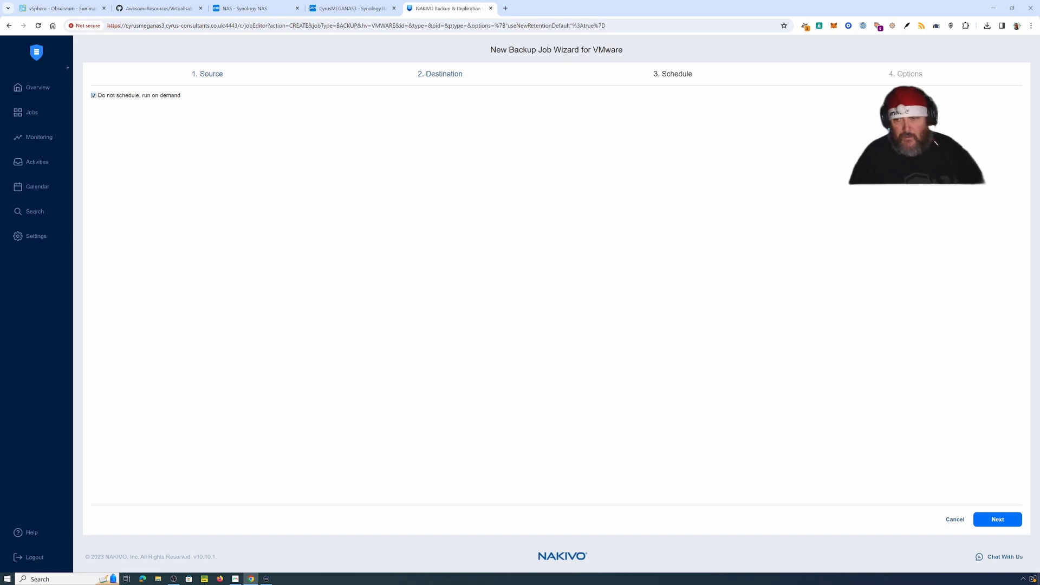
Step: Keep the default name 'Backup job for VMware' and save the job with Finish & Run
click(998, 528)
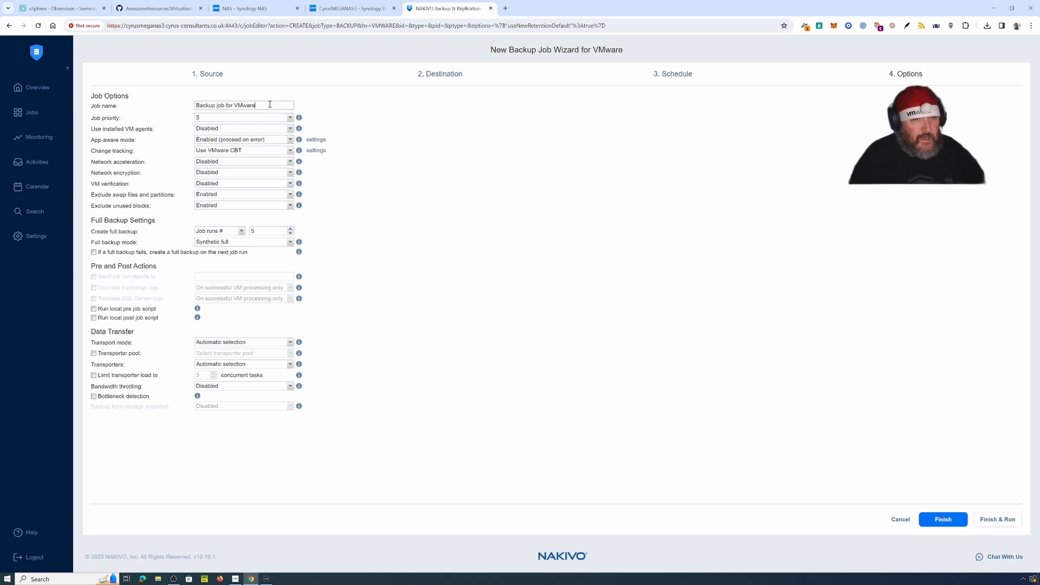
drag(270, 105, 197, 106)
click(418, 131)
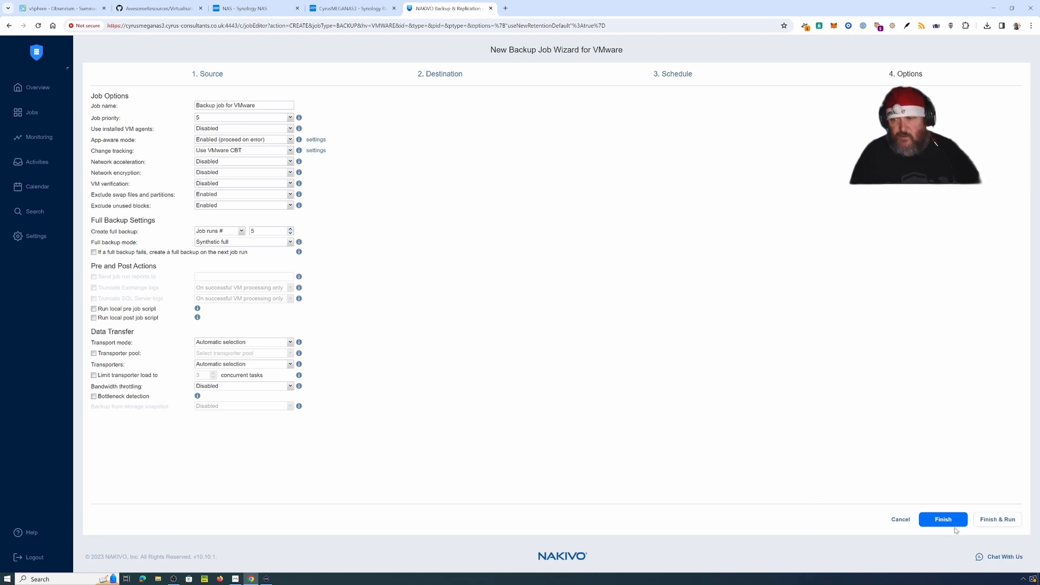
click(997, 518)
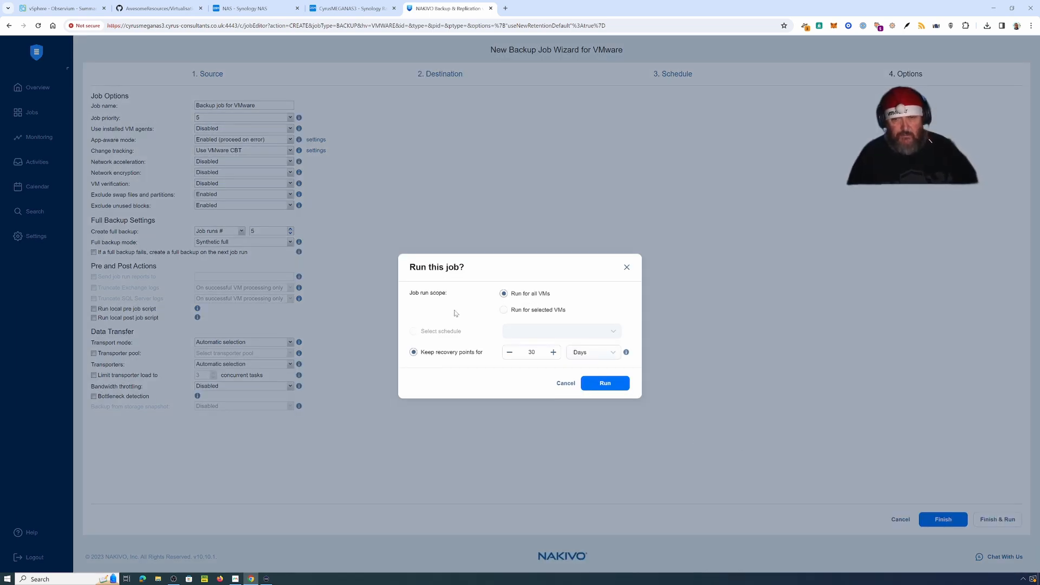
Step: Run the job for selected VMs only, with just Observium included
click(503, 310)
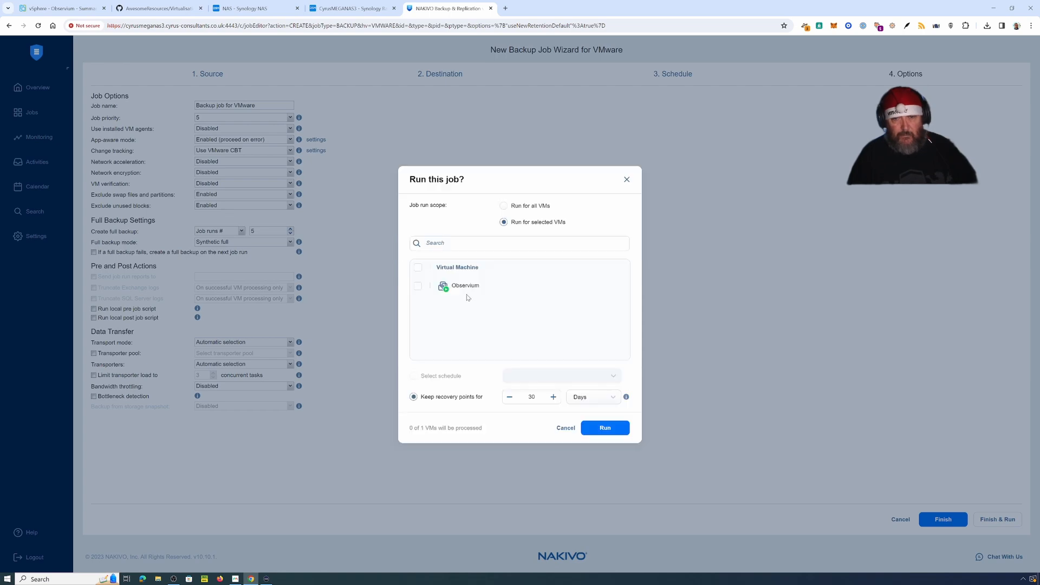
click(418, 285)
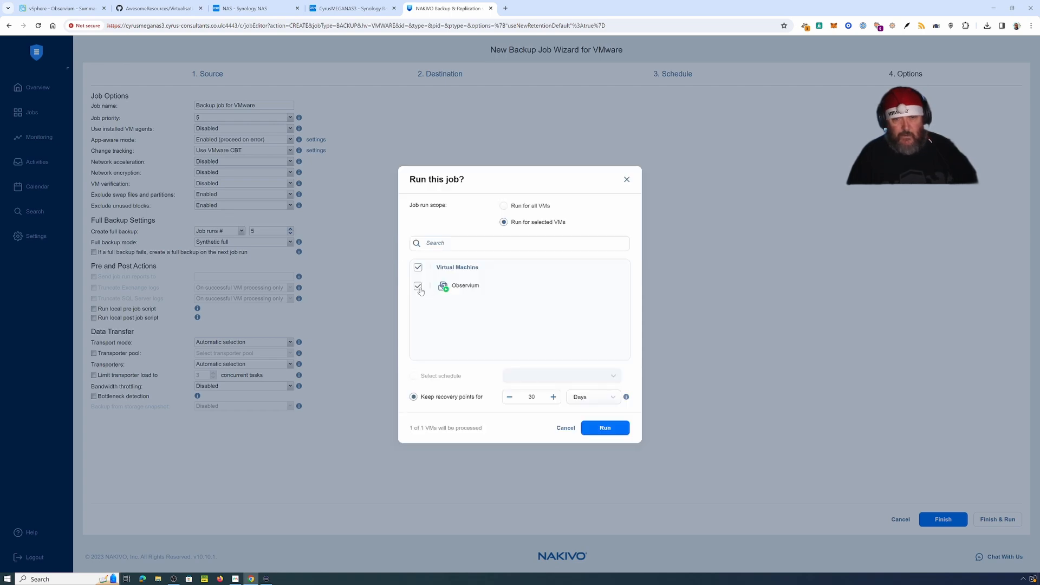
click(605, 429)
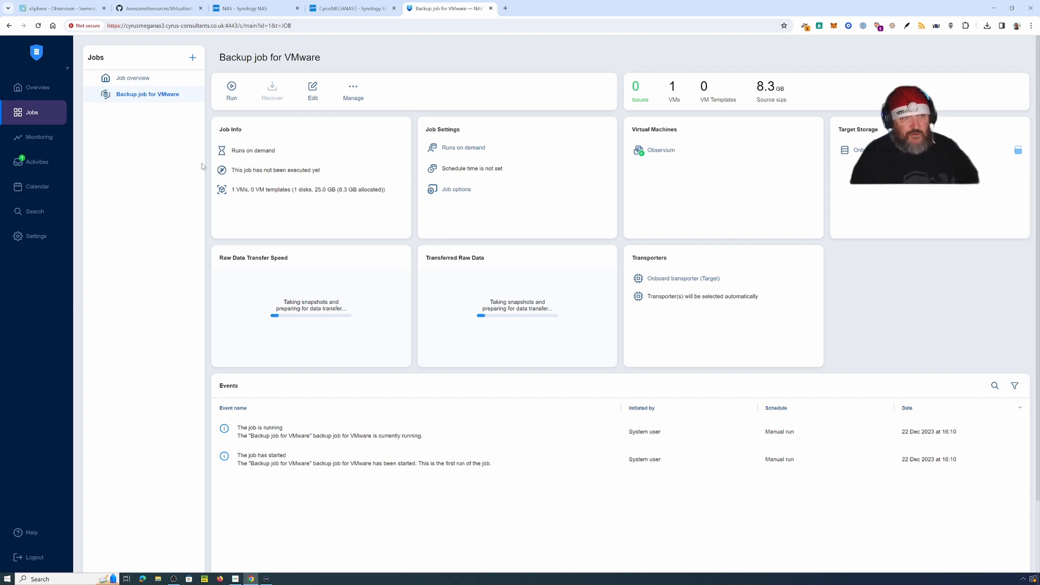
Step: Show vSphere's Recent Tasks for Observium, then go back to the NAKIVO job progress
click(43, 11)
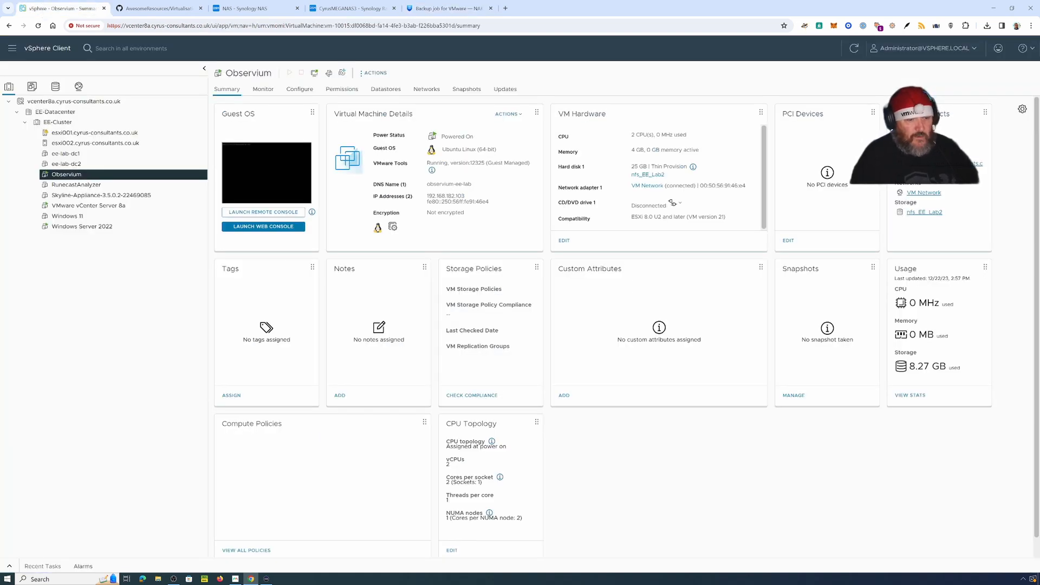
click(9, 566)
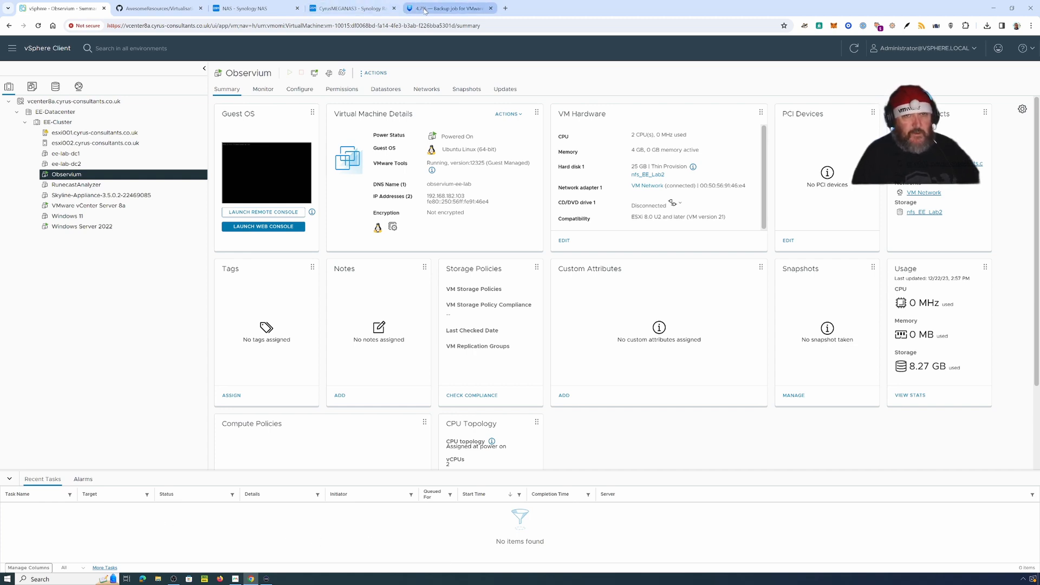
click(449, 8)
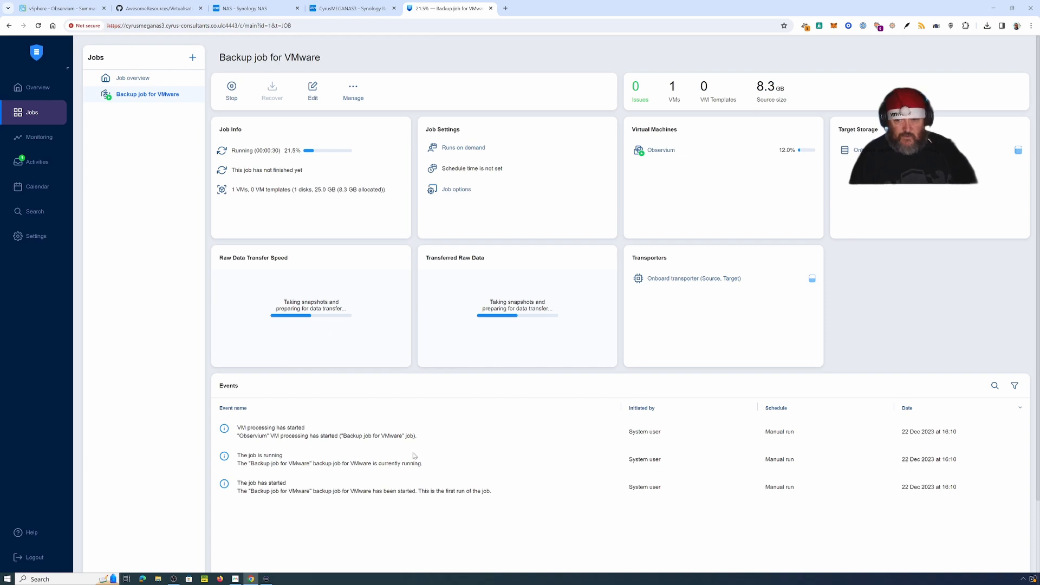
Step: Check vSphere, where Observium's 'Create virtual machine snapshot' task shows Completed
click(64, 9)
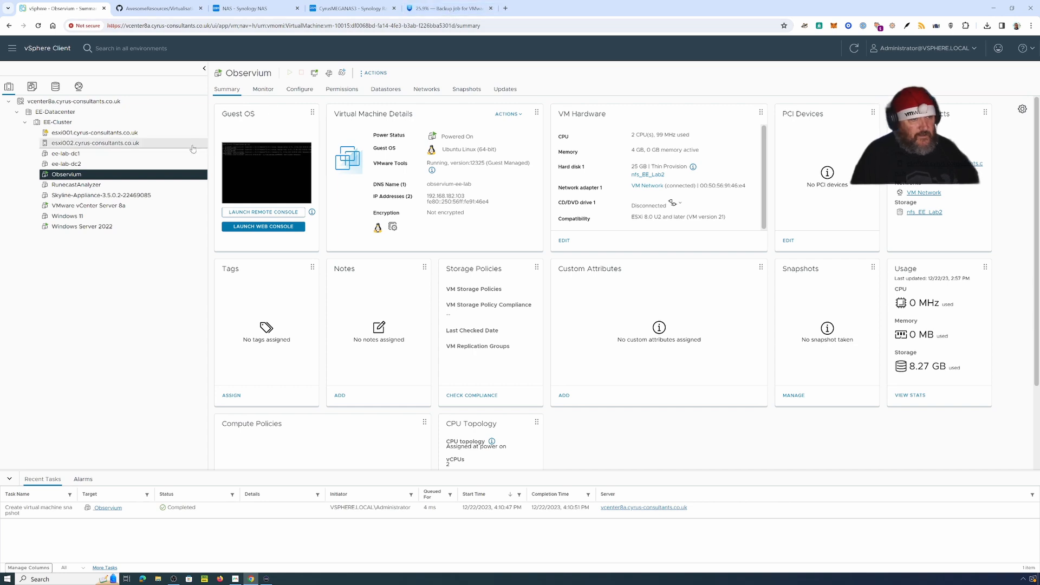
Step: Return to the 'Backup job for VMware' page and follow the run to 34.4%
click(451, 9)
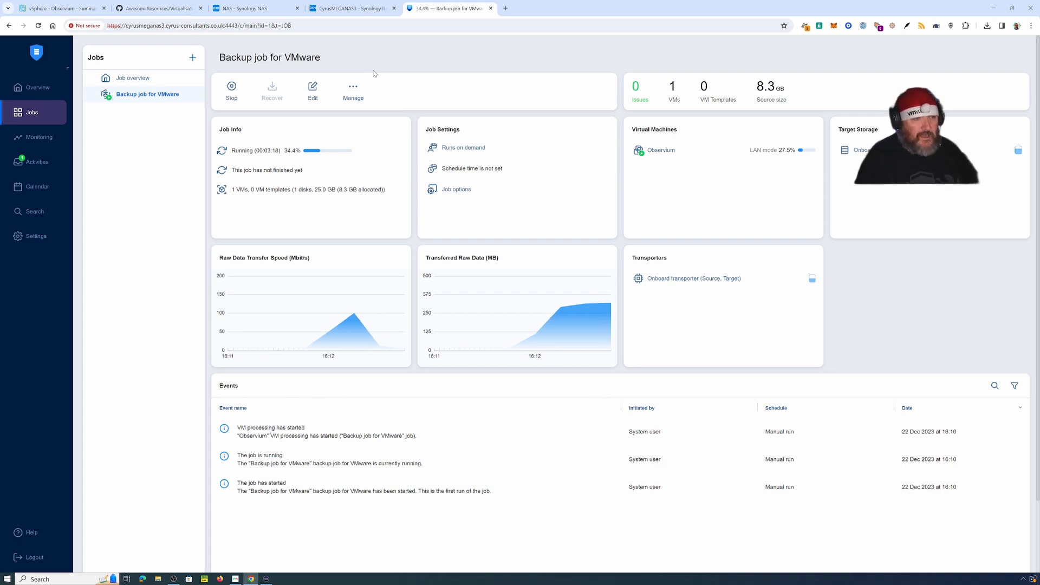
Step: Follow the job run in Activities until Completed, then bring up the Observium VM console
click(29, 163)
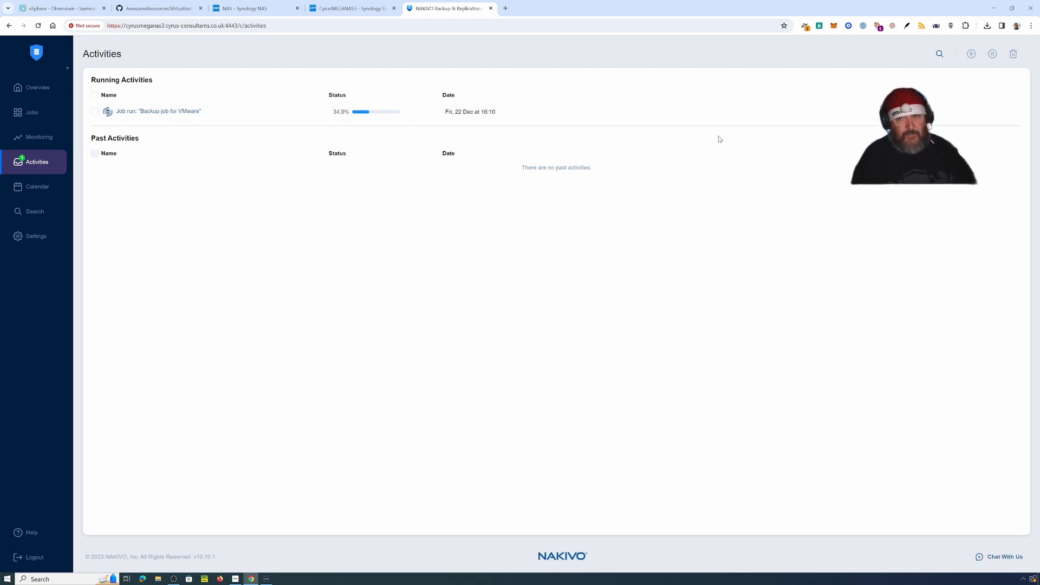
click(738, 112)
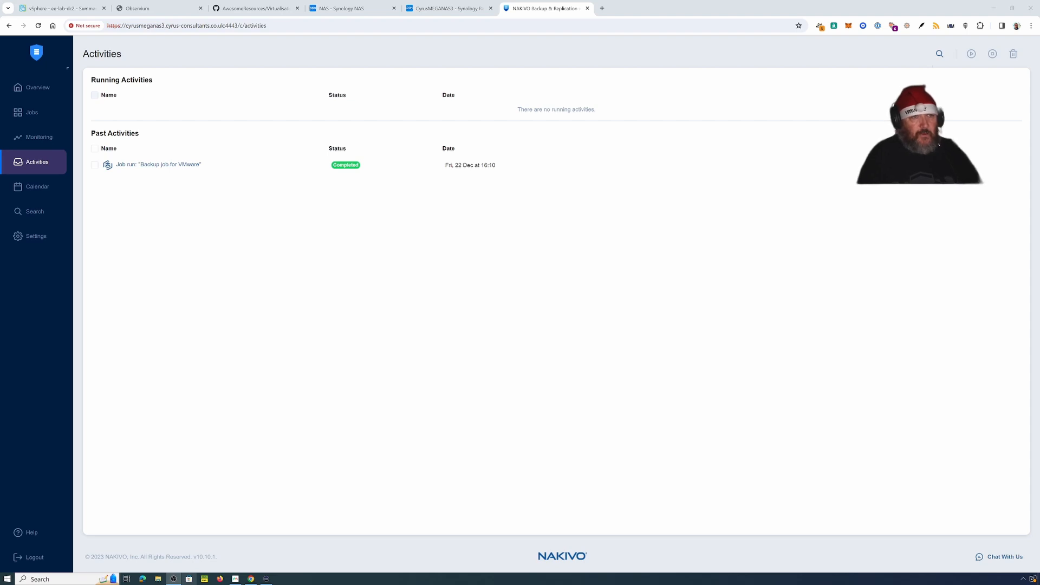
click(157, 8)
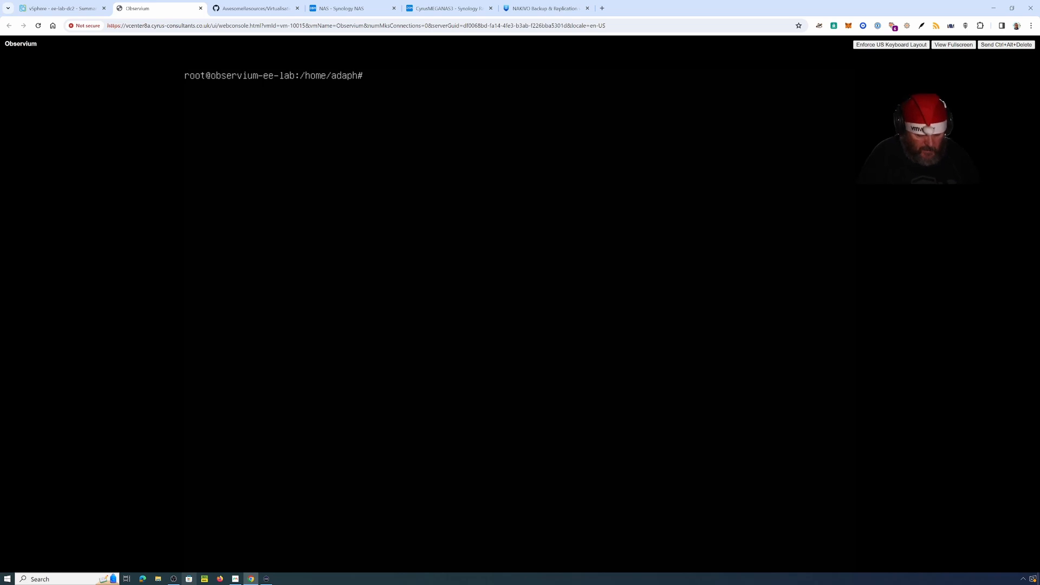
Step: List the directory, then create folder ee-test1 containing an empty file.test
text(mkdir )
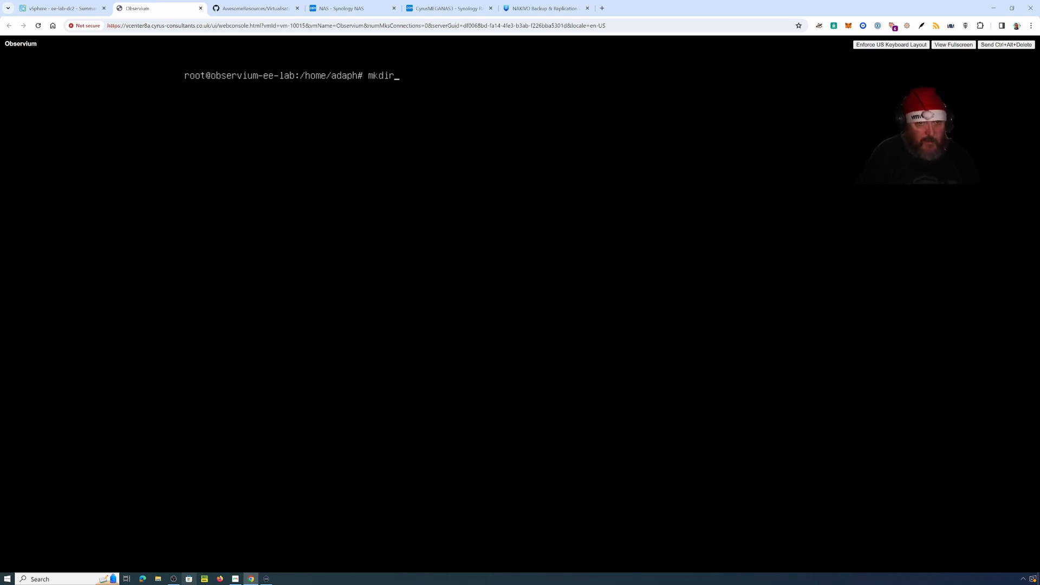
text(ne)
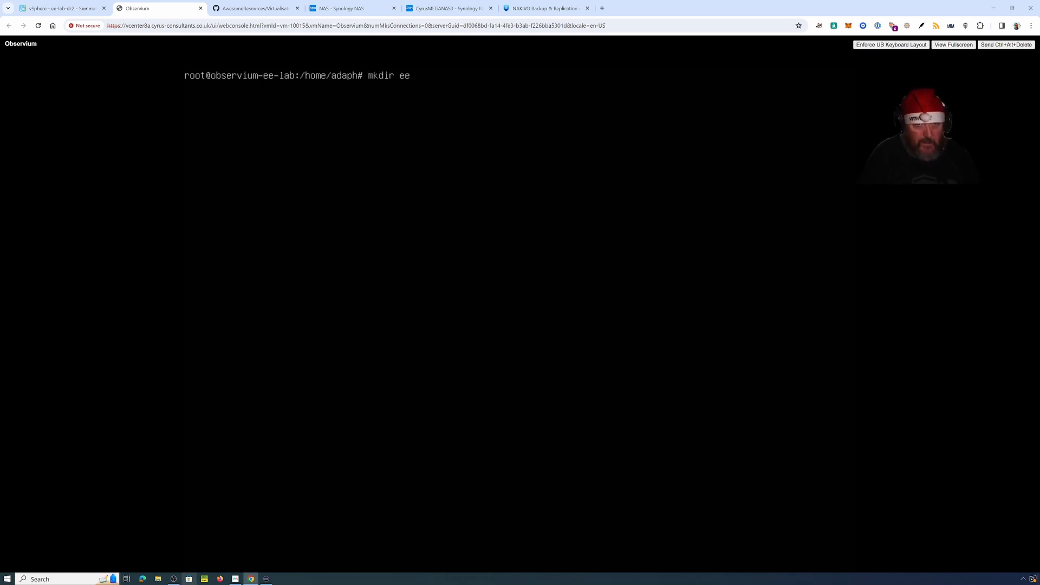
key(BackSpace)
key(BackSpace)
key(BackSpace)
key(BackSpace)
key(BackSpace)
key(BackSpace)
key(BackSpace)
key(BackSpace)
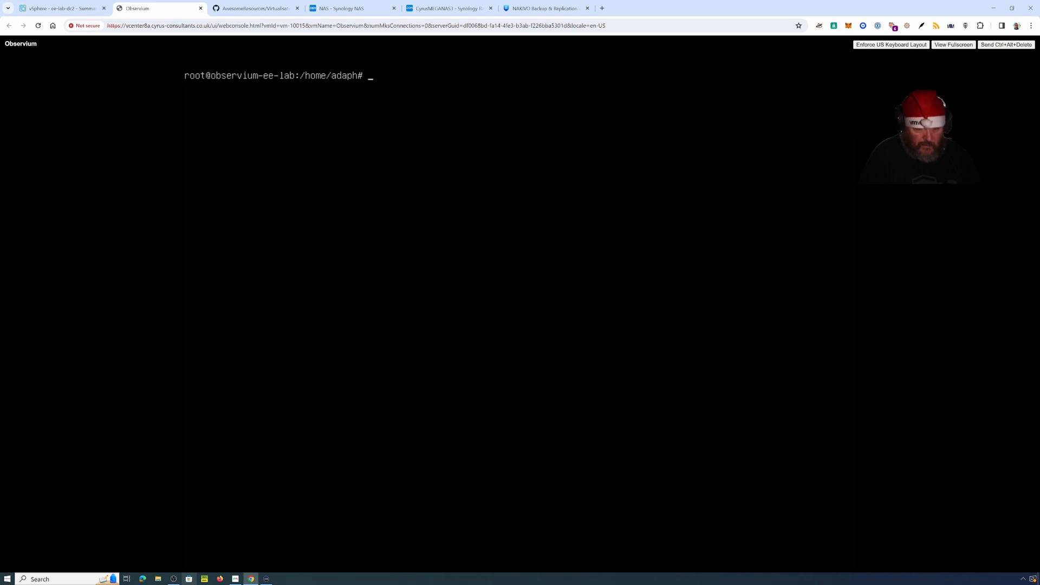
text(ls -al)
key(Return)
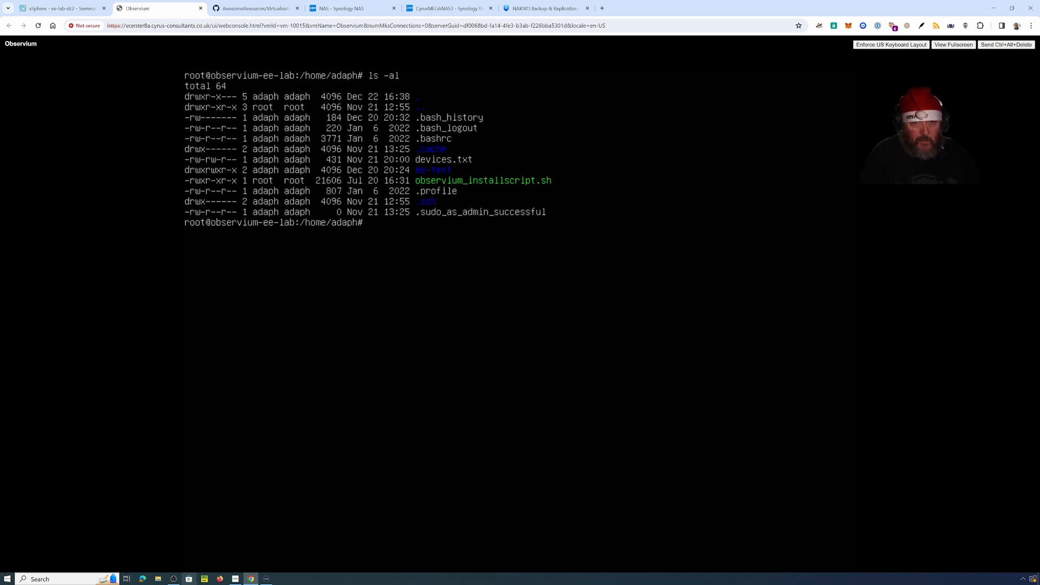
text(mkd)
key(BackSpace)
key(BackSpace)
key(BackSpace)
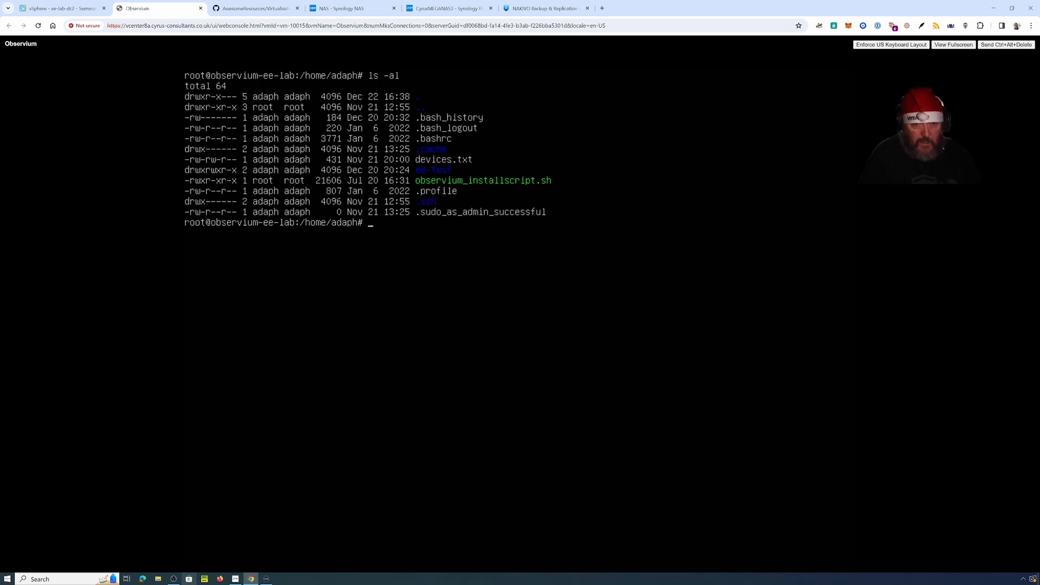
text(mkdir )
text(ee-)
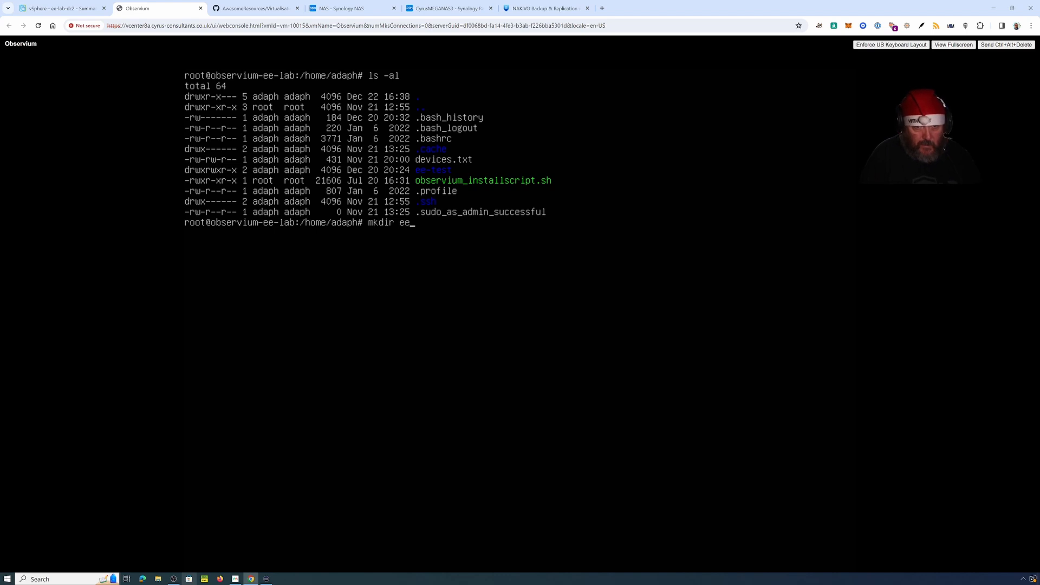
text(test1)
key(Return)
text(cd )
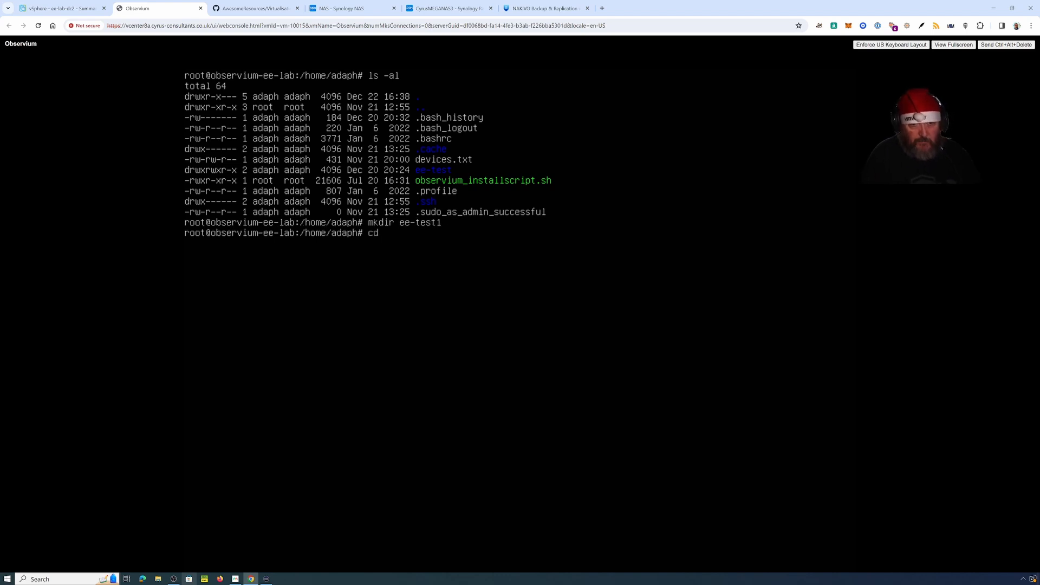
text(ee-test1)
key(Return)
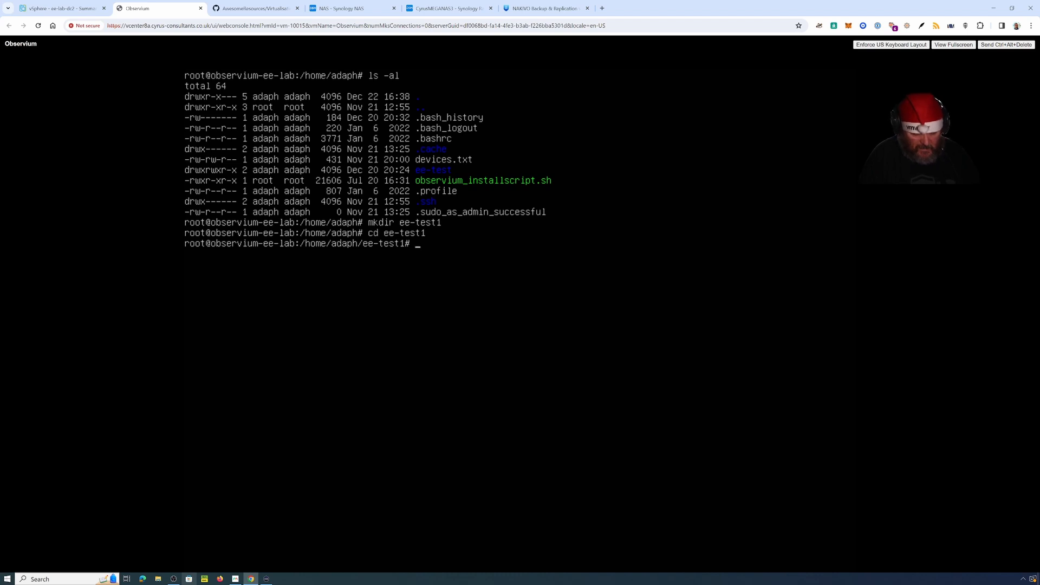
text(to)
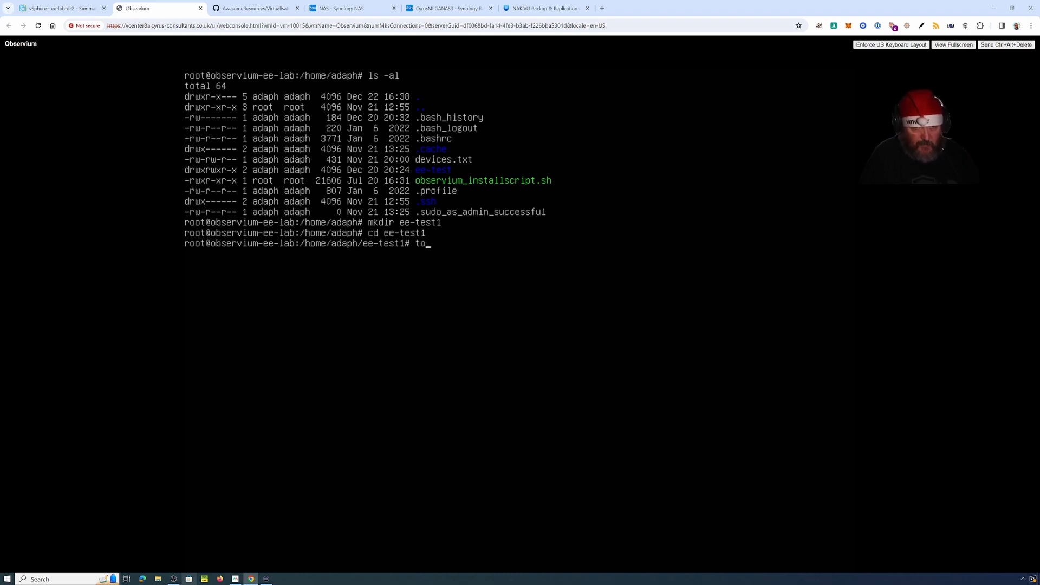
text(puch file.)
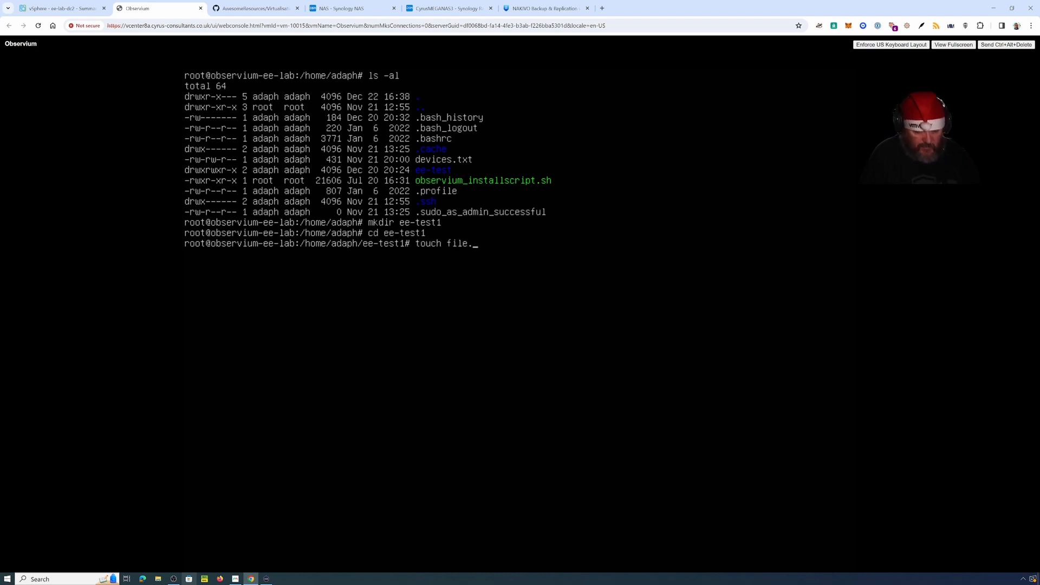
text(test)
key(Return)
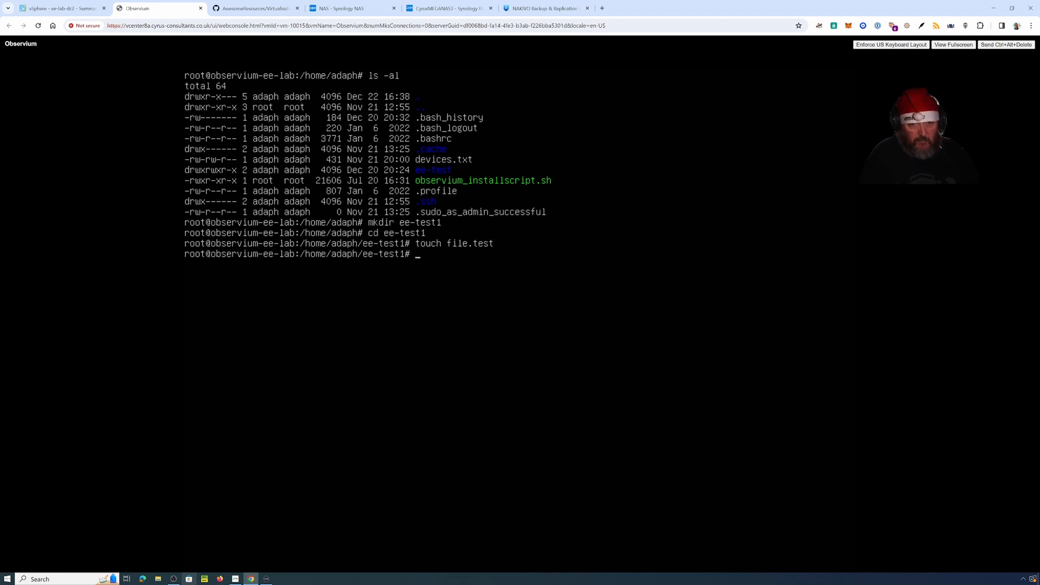
Step: Refresh package lists with apt-get update and start apt-get upgrade
key(Up)
key(Up)
key(Up)
key(Up)
key(Up)
key(Up)
key(Up)
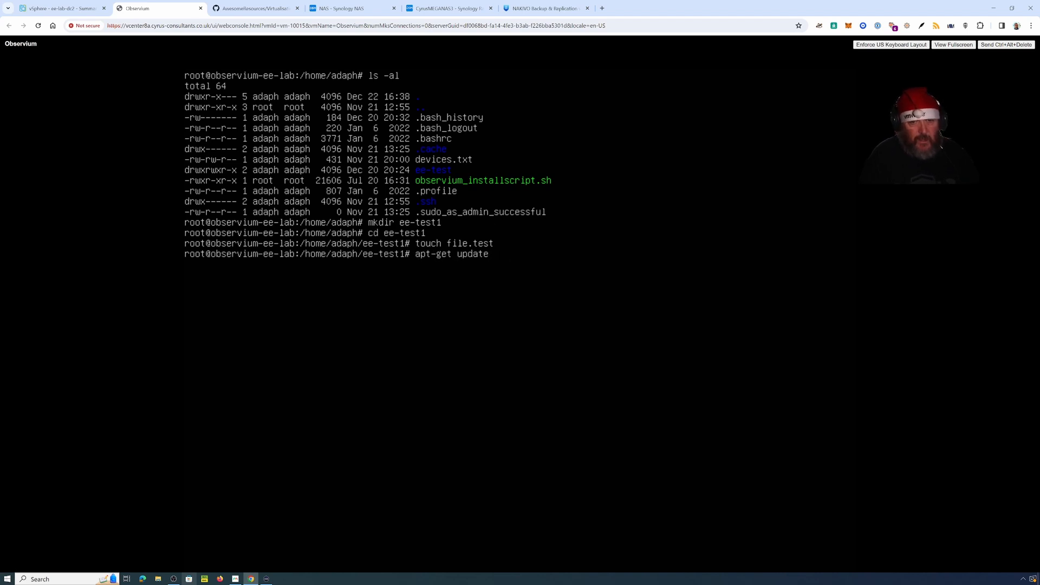
key(Return)
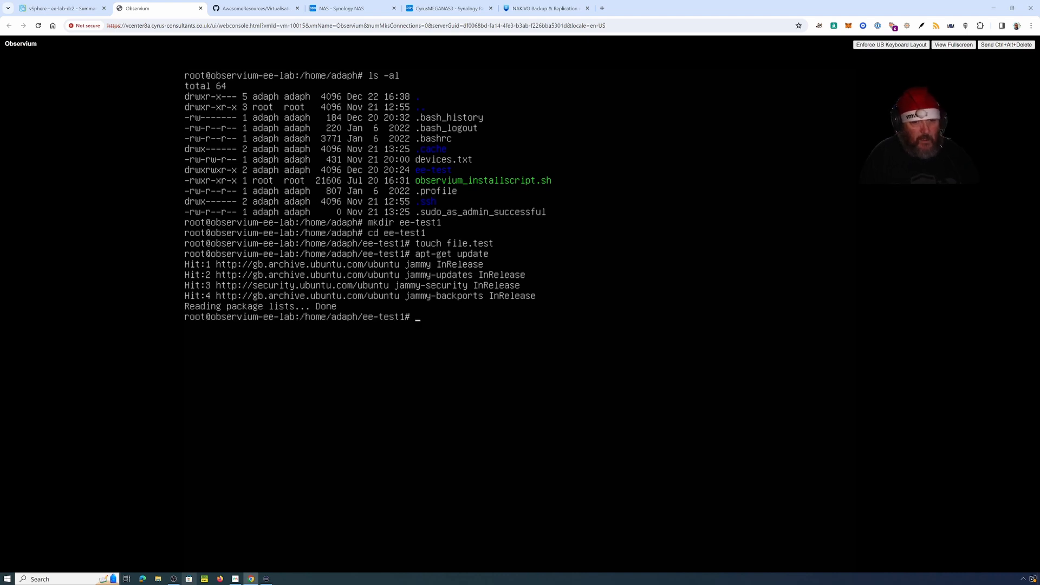
key(Up)
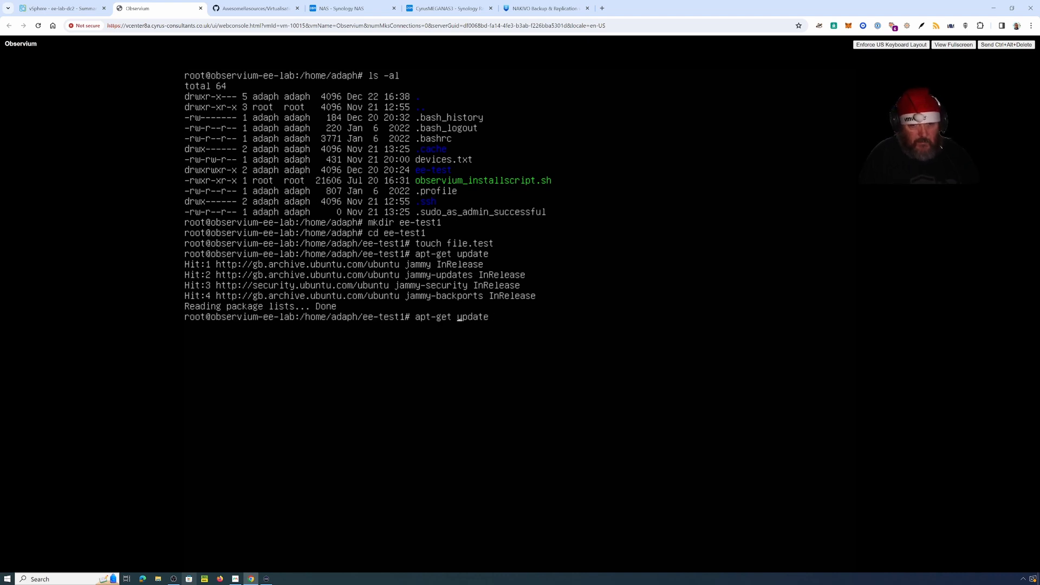
key(Left)
key(Left)
key(Left)
key(Left)
key(Left)
key(Left)
text(dist-)
key(Return)
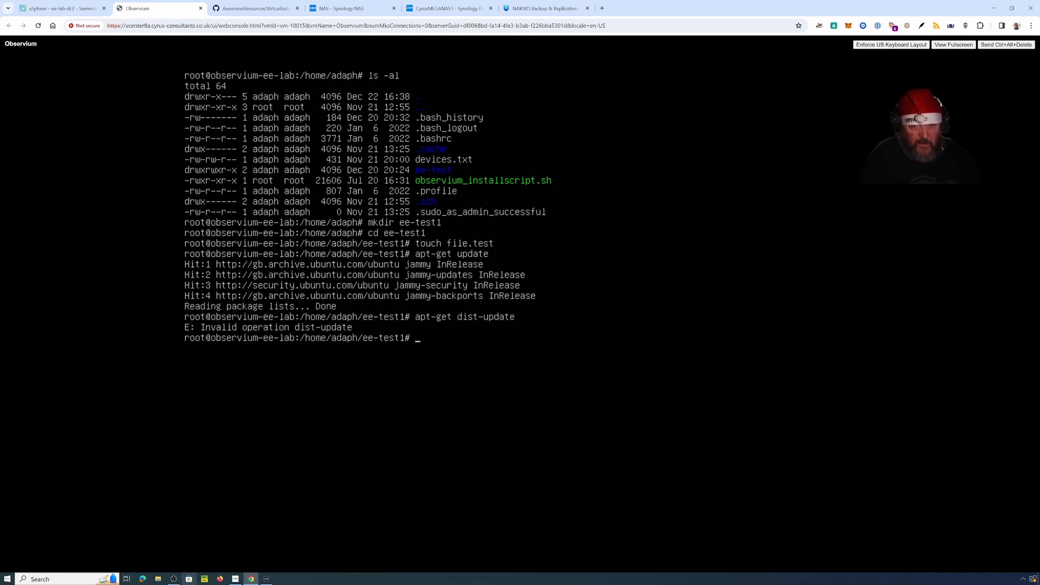
key(Up)
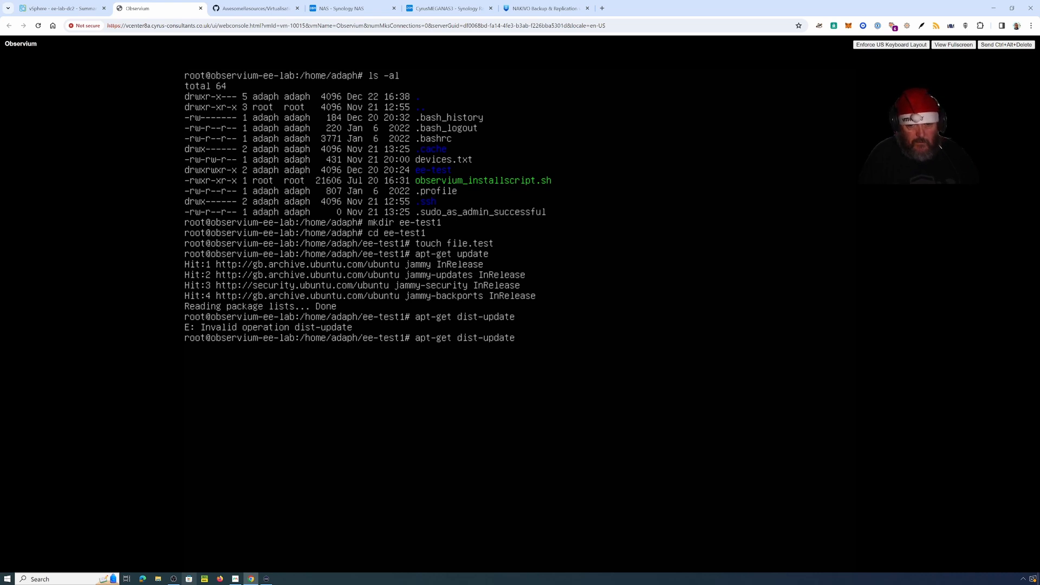
key(BackSpace)
key(BackSpace)
key(BackSpace)
key(BackSpace)
key(BackSpace)
key(BackSpace)
key(BackSpace)
key(BackSpace)
key(BackSpace)
key(BackSpace)
key(BackSpace)
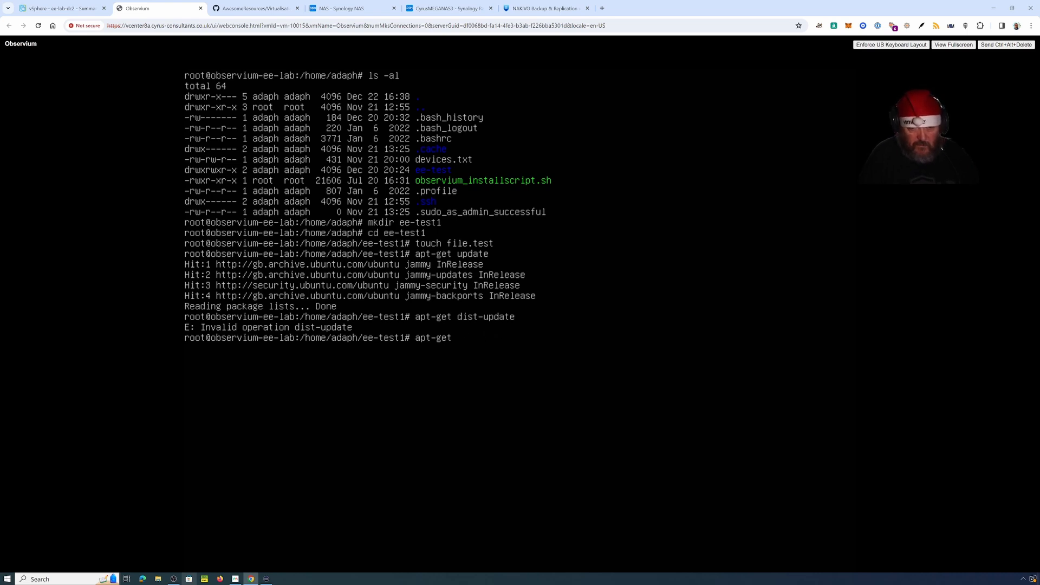
text(upgrade)
key(Return)
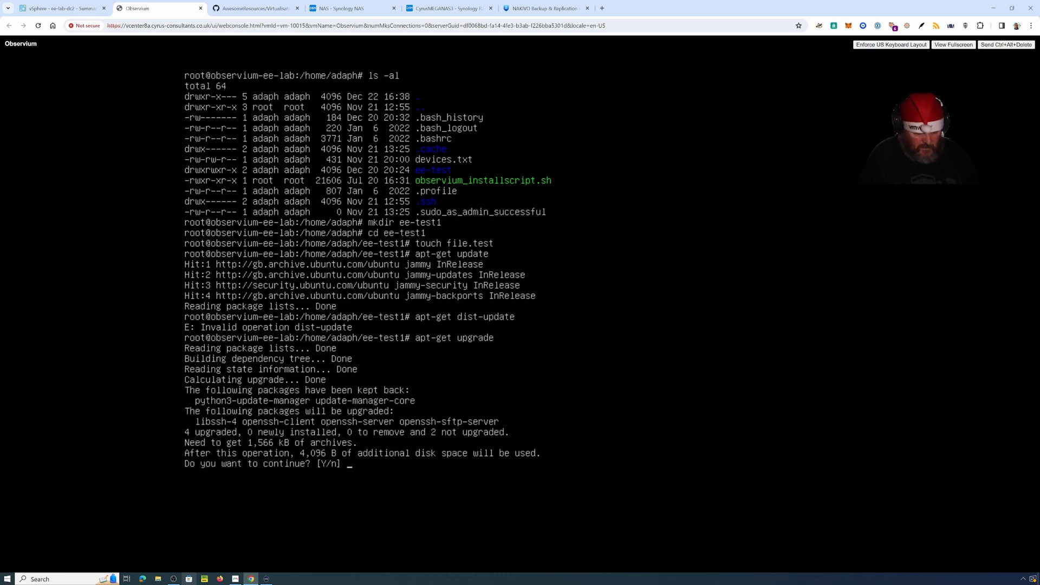
Step: Confirm the 4-package upgrade and approve restarting apache2 and packagekit
text(Y)
key(Return)
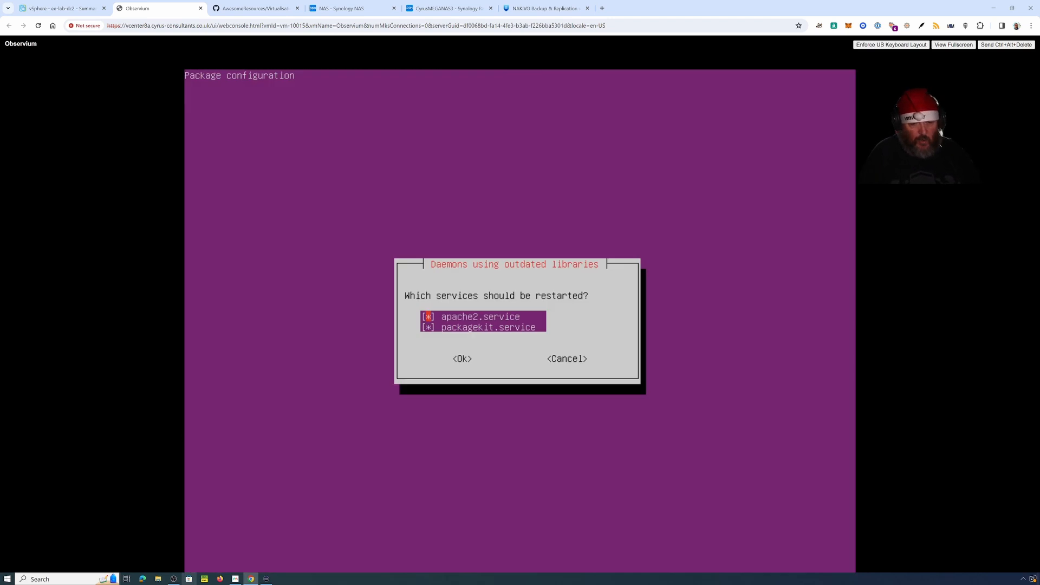
key(Tab)
key(Return)
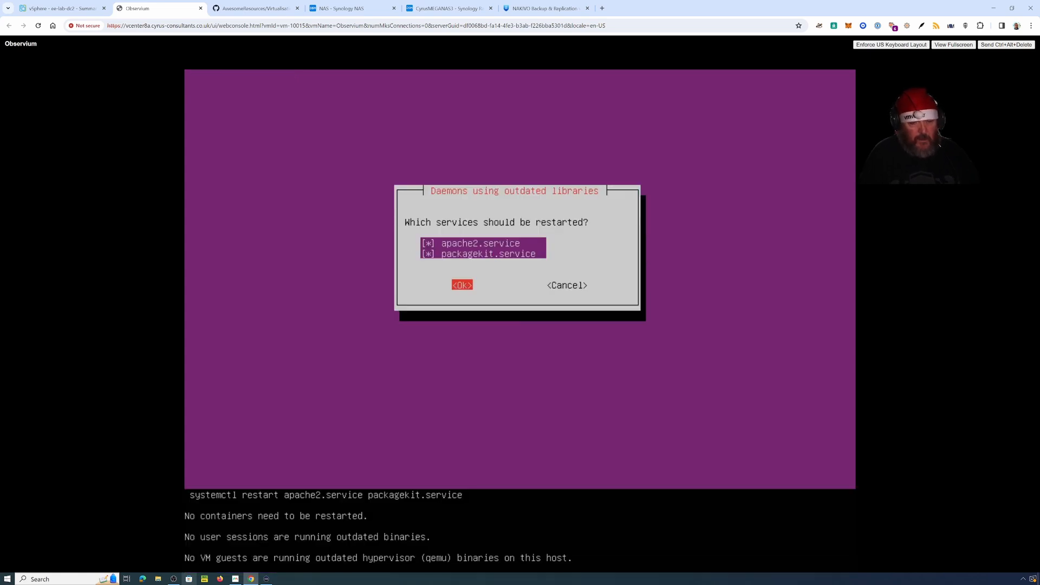
Step: Run apt-get dist-upgrade, which reports 0 upgraded and 2 kept back
key(Up)
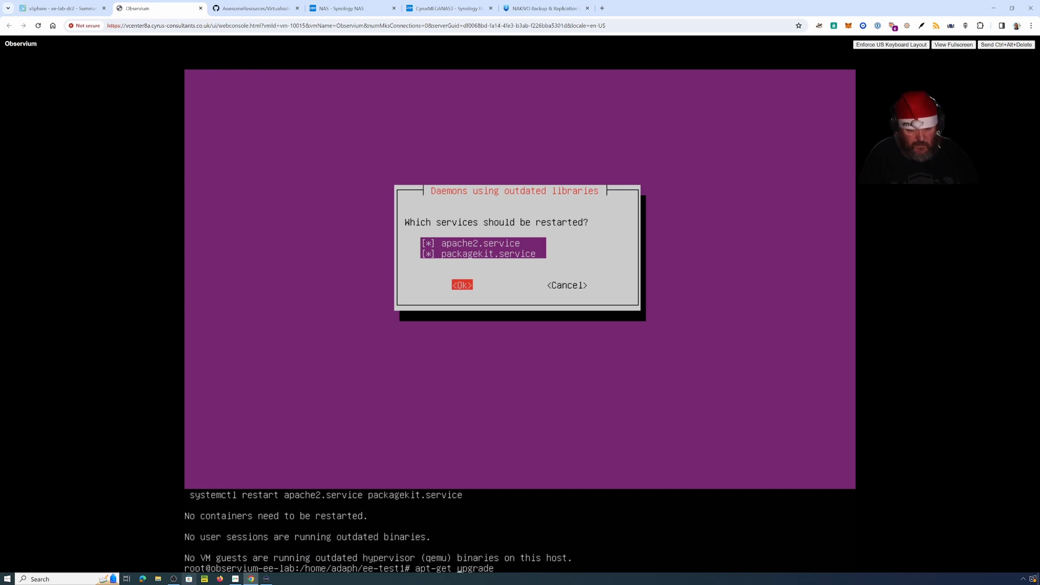
text(dist-)
key(Return)
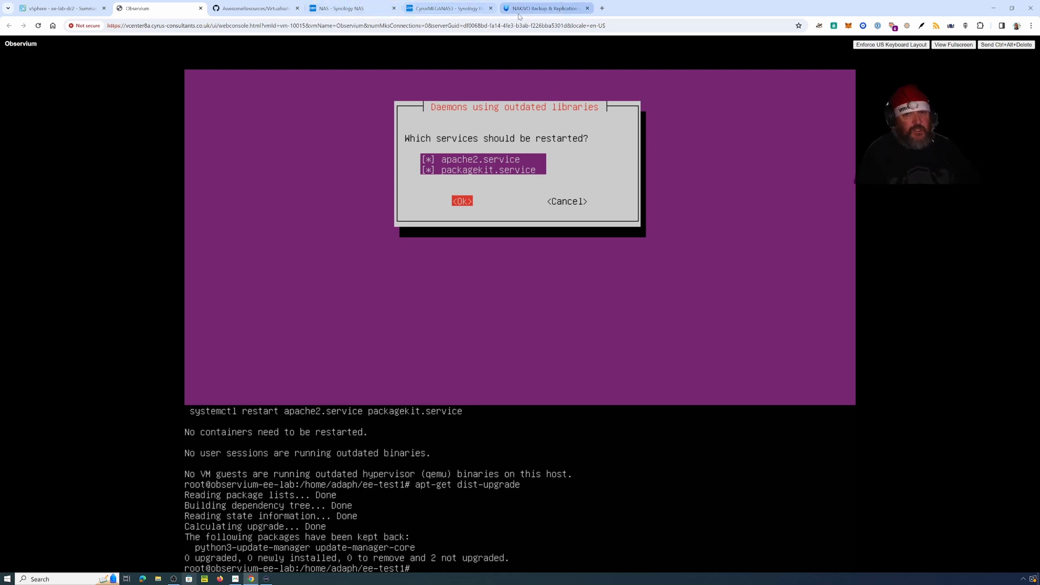
Step: Run 'Backup job for VMware' again from Jobs for the Observium VM only
click(537, 9)
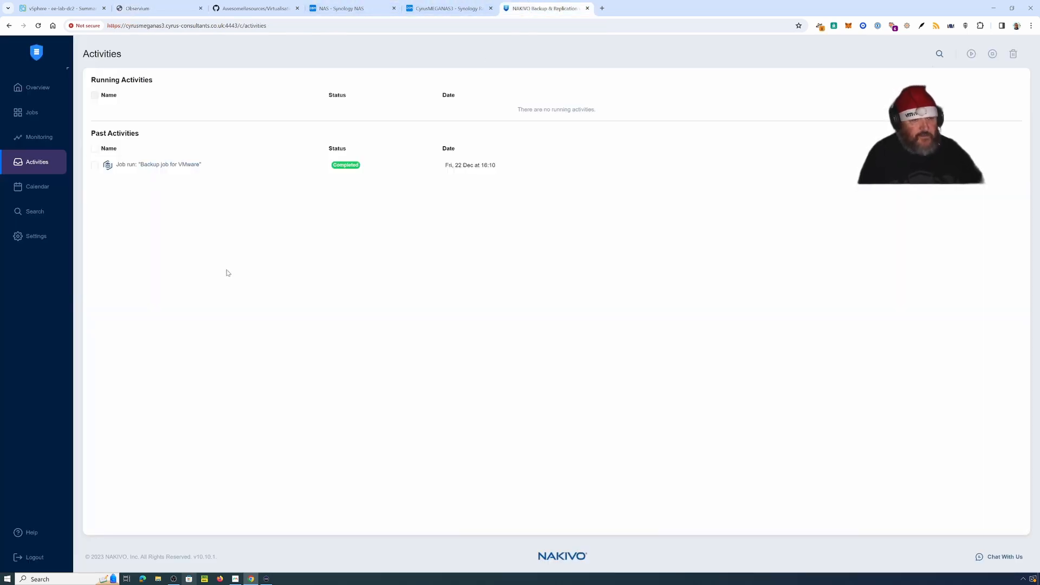
click(33, 119)
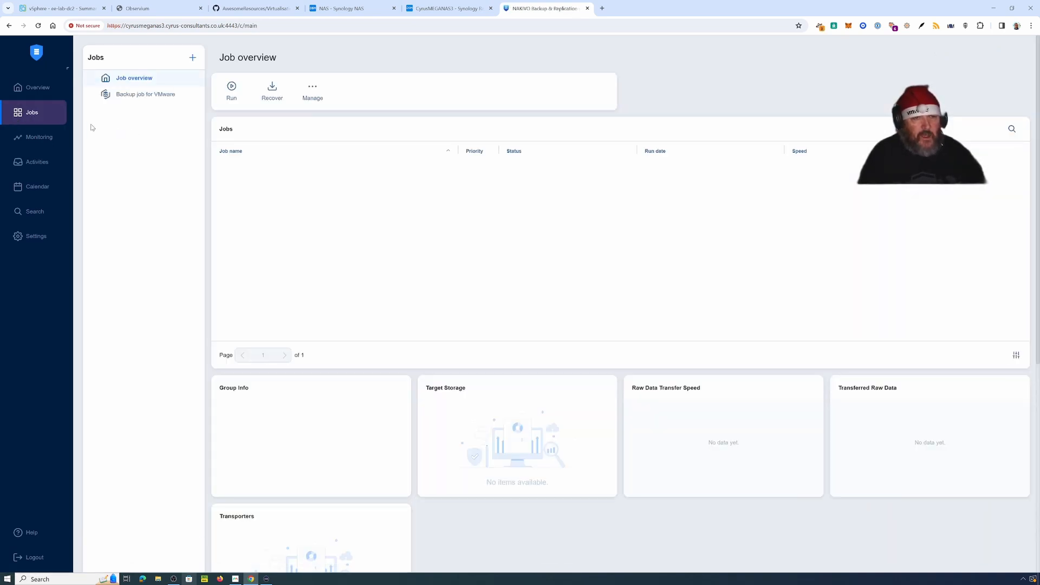
click(141, 97)
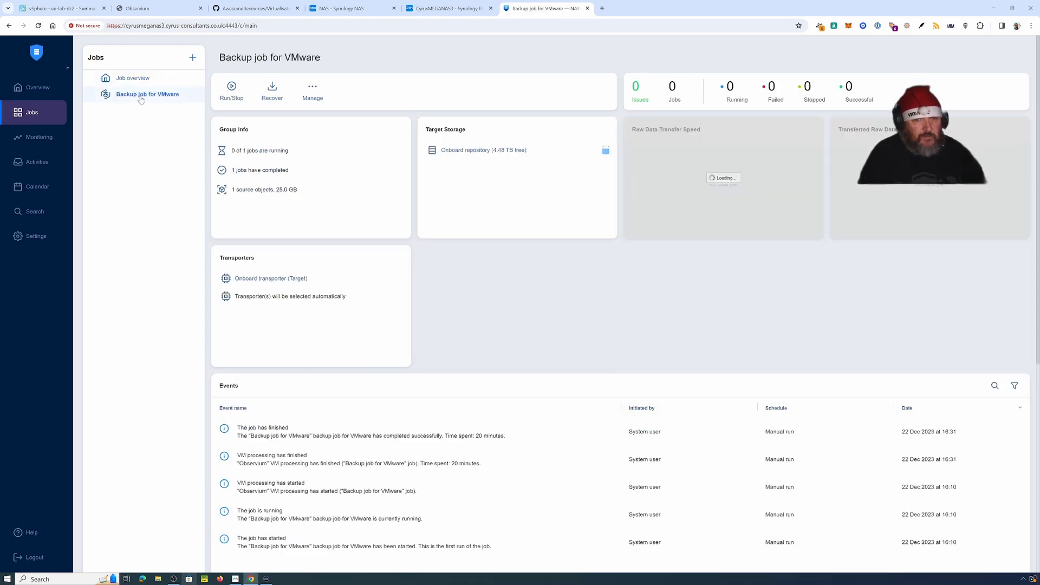
click(232, 92)
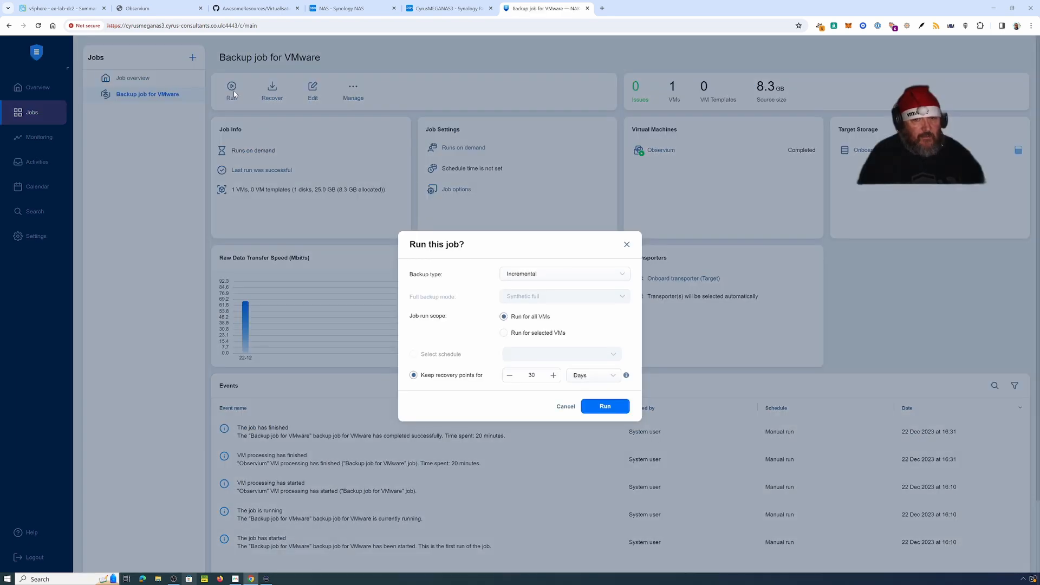
click(530, 333)
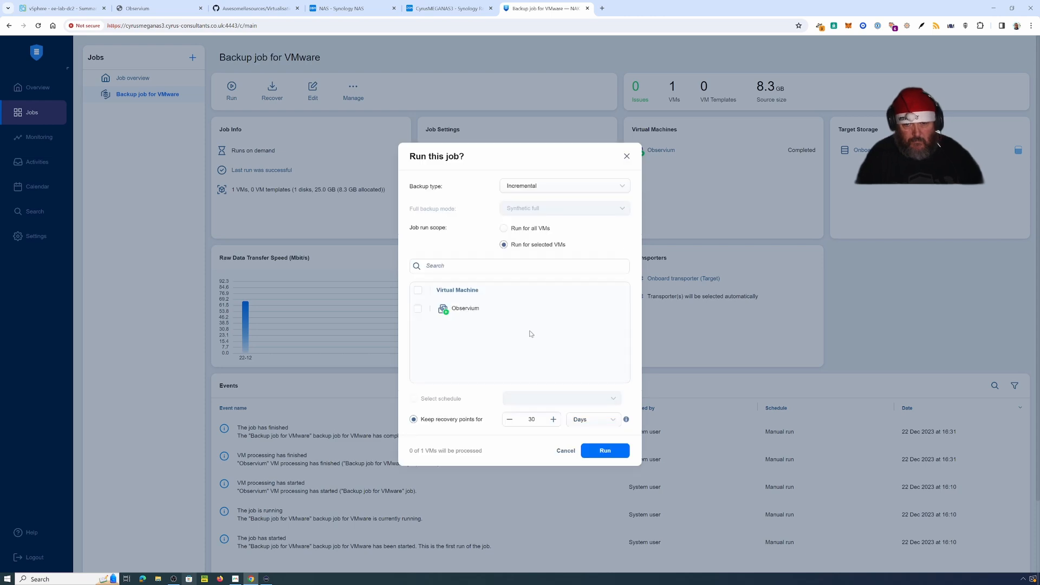
click(418, 309)
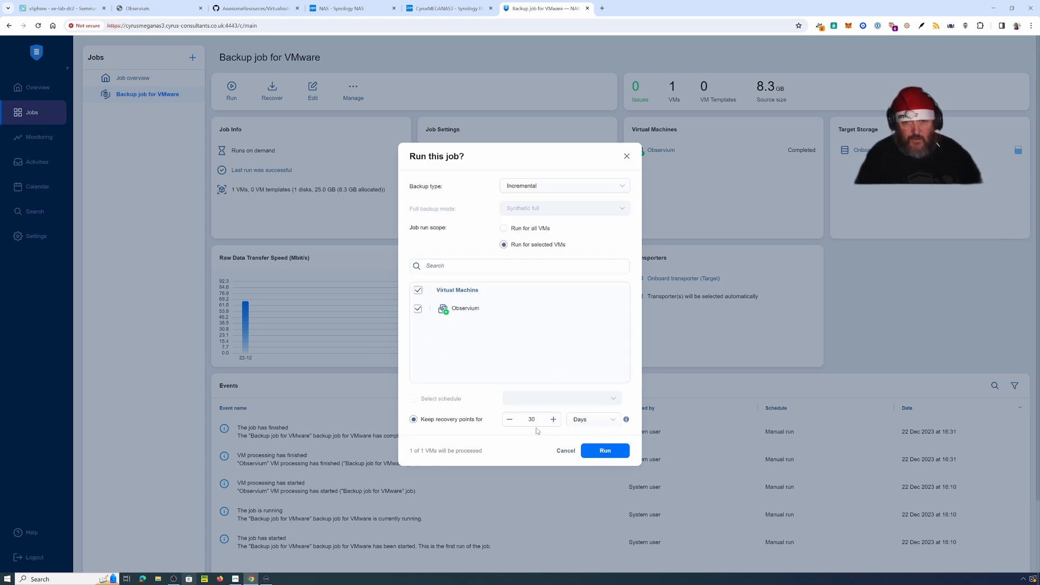
click(613, 449)
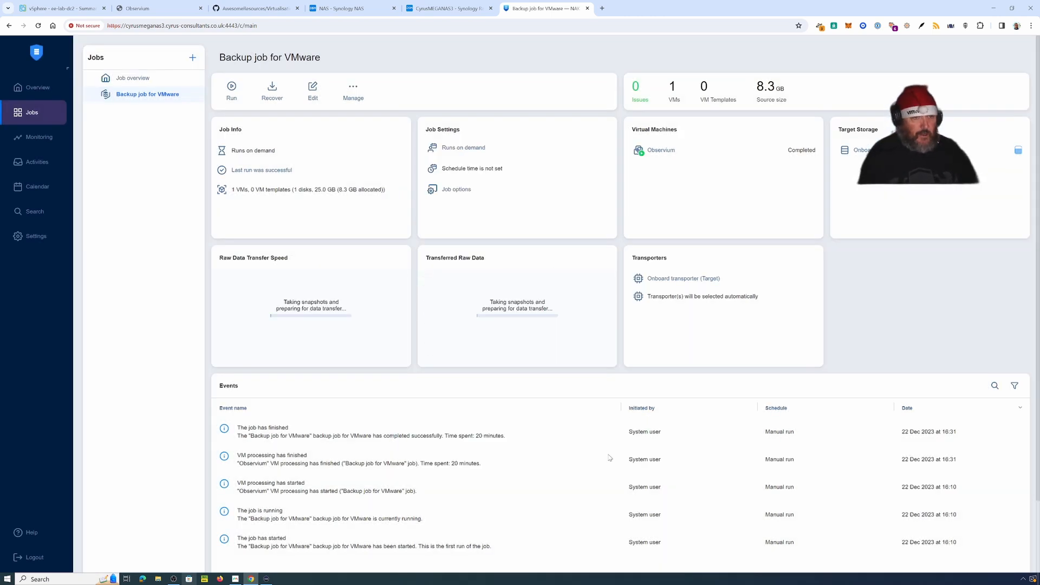
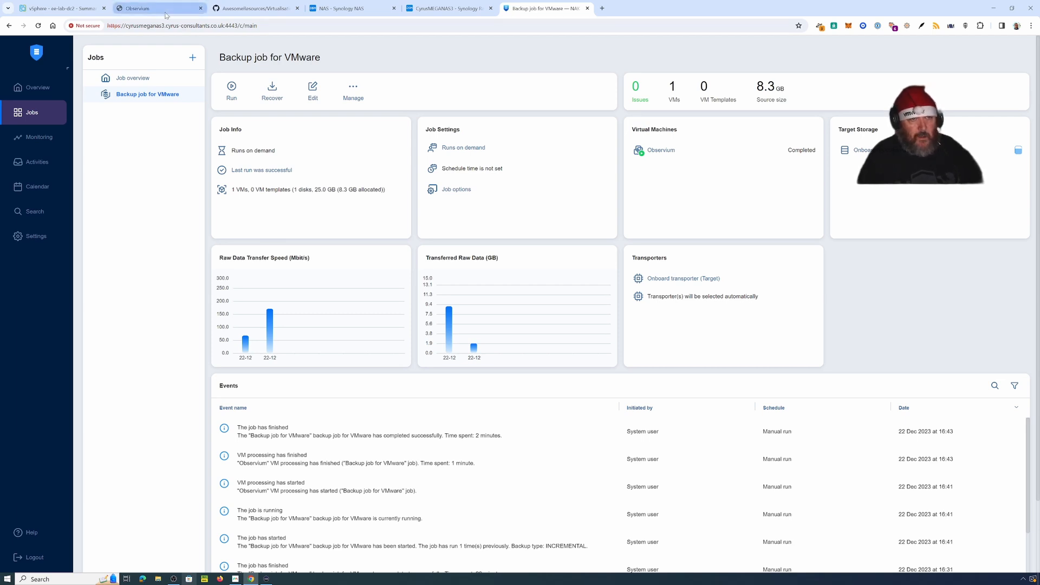
Step: Switch to the Observium VM console, which is asking to restart apache2 and packagekit
mouse_move(165, 15)
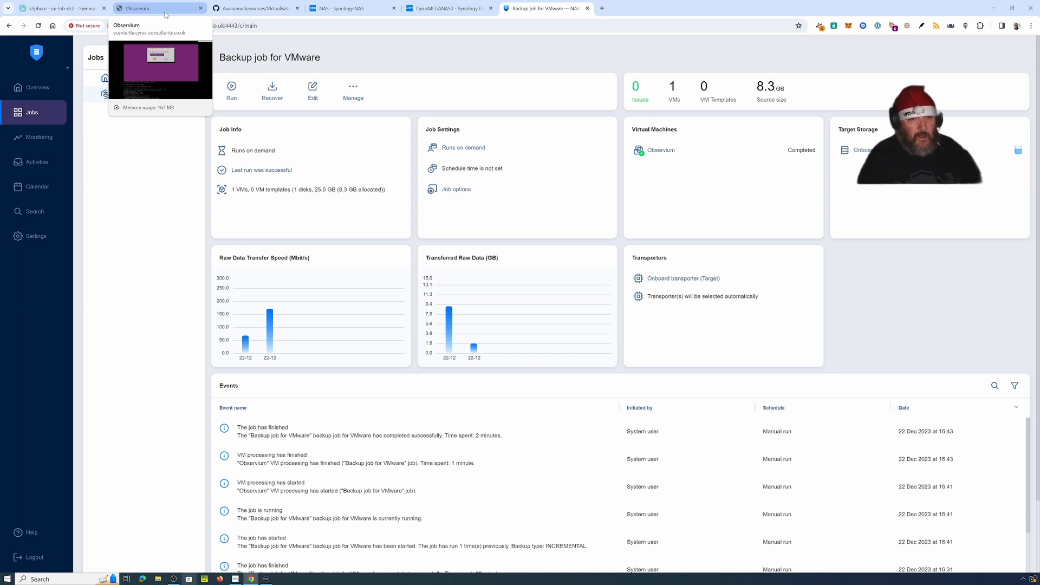
click(165, 15)
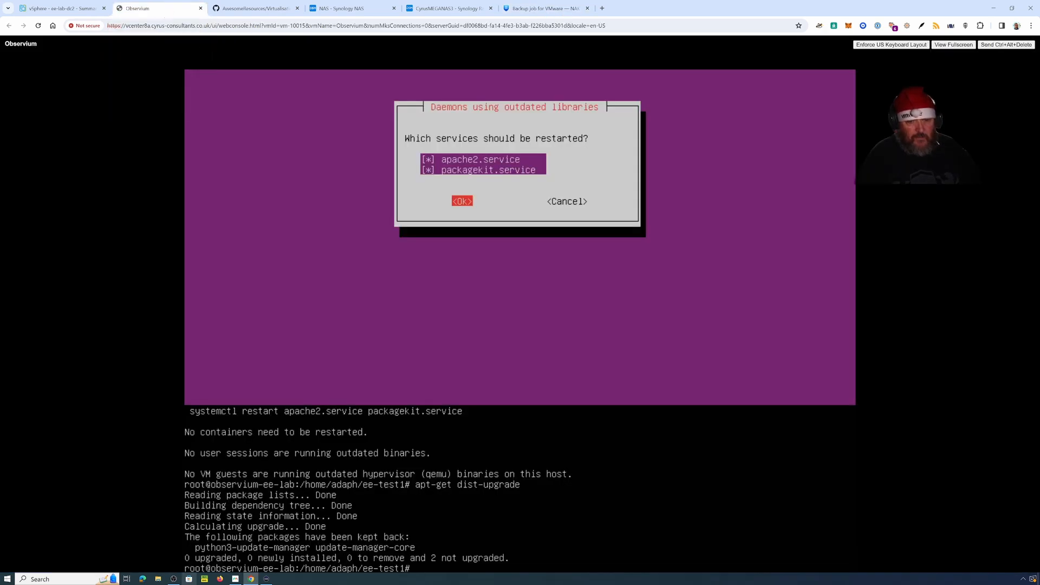
Step: Shut down the original Observium VM's guest OS in vSphere, then return to the NAKIVO backup job
click(107, 8)
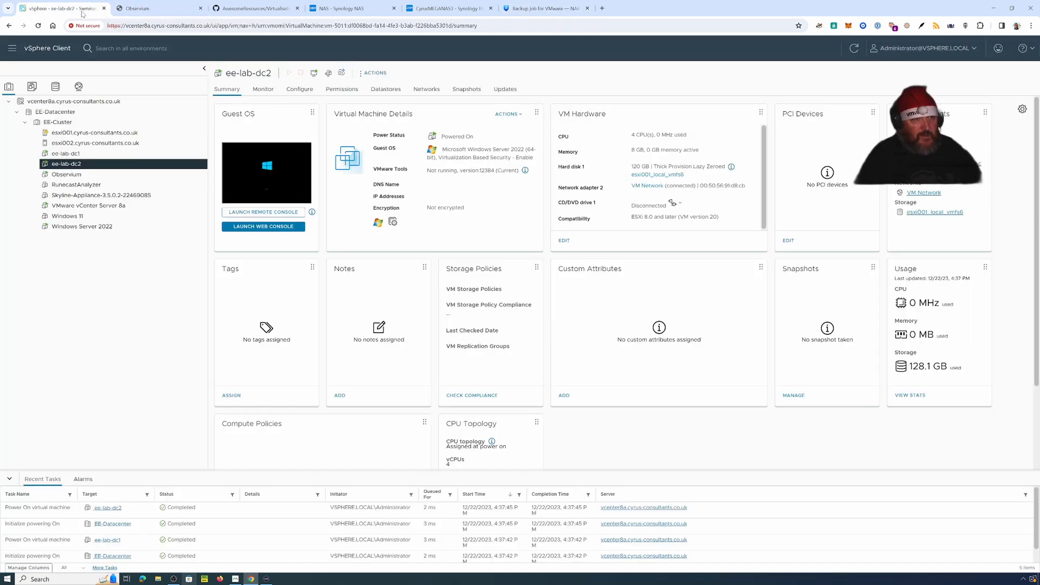
click(98, 174)
right_click(101, 175)
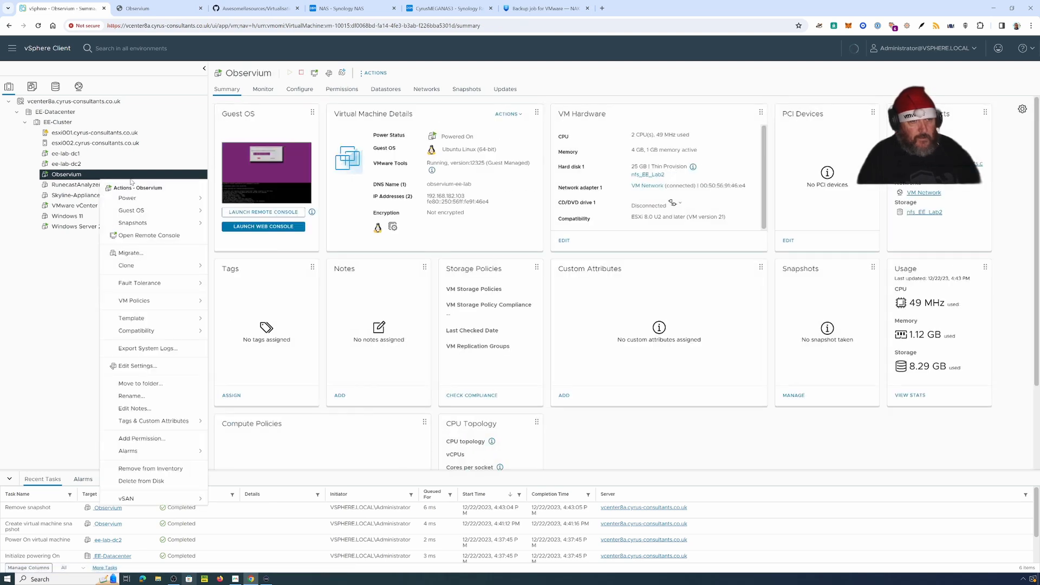
mouse_move(143, 200)
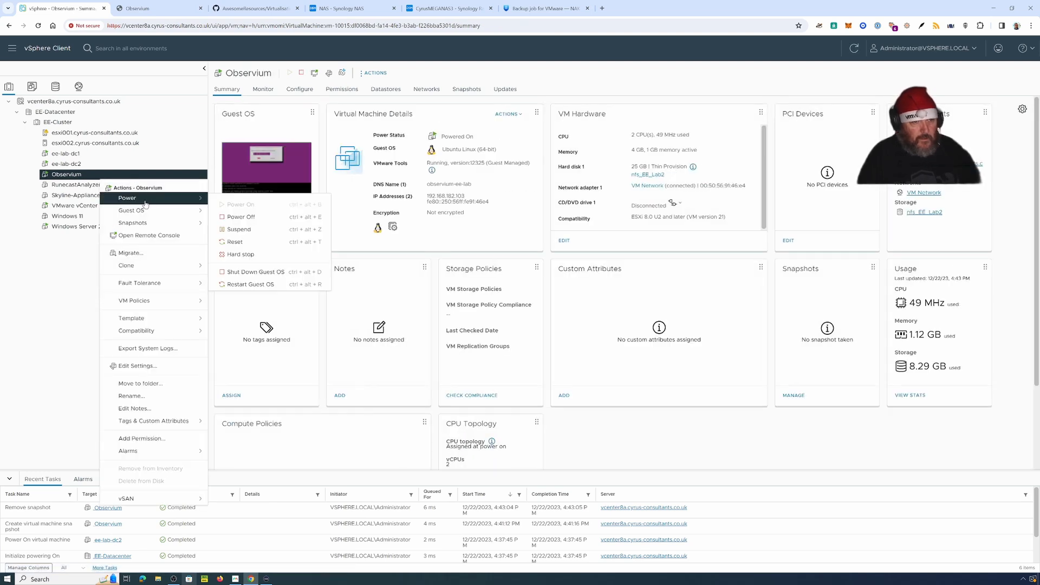
click(281, 274)
click(613, 335)
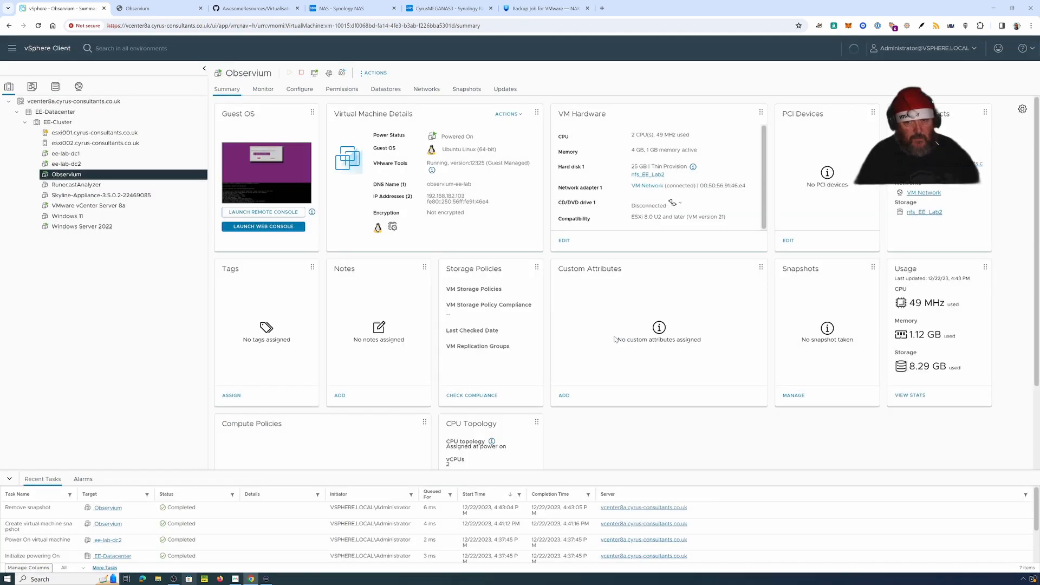
click(524, 9)
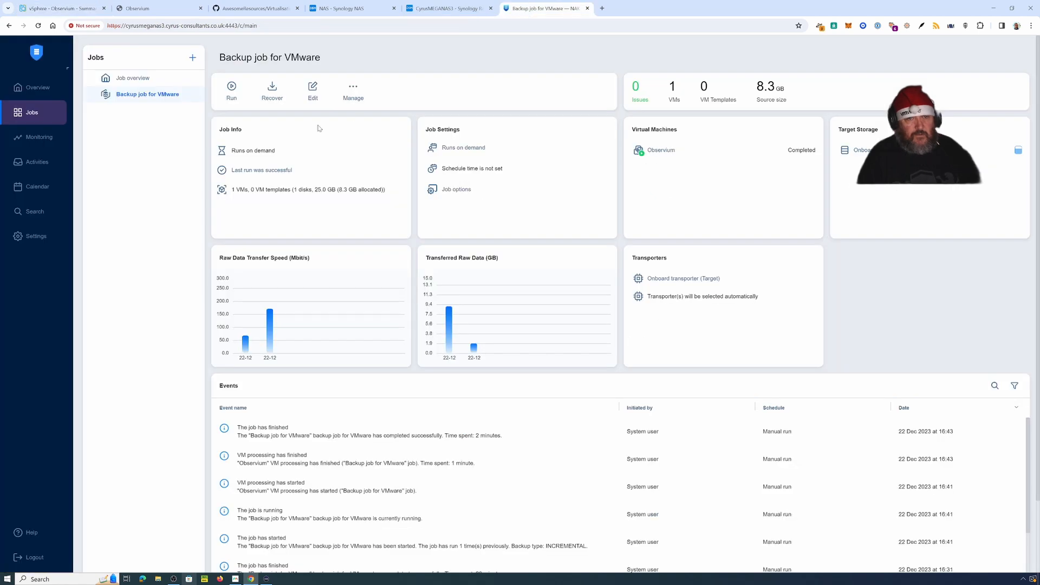
Step: Start a Full recovery for VMware from the Observium backup's Recover options
click(272, 98)
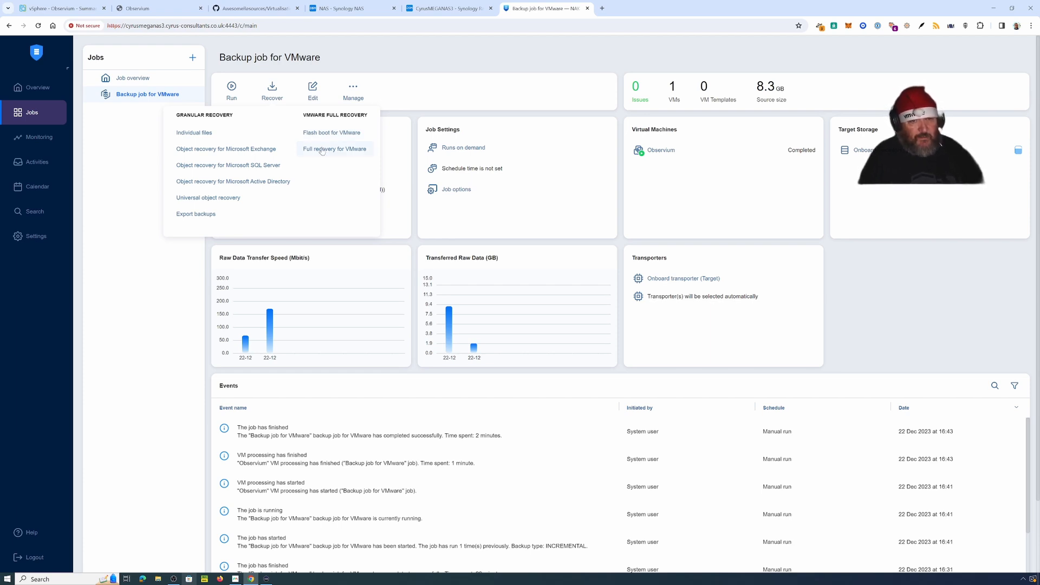
click(322, 150)
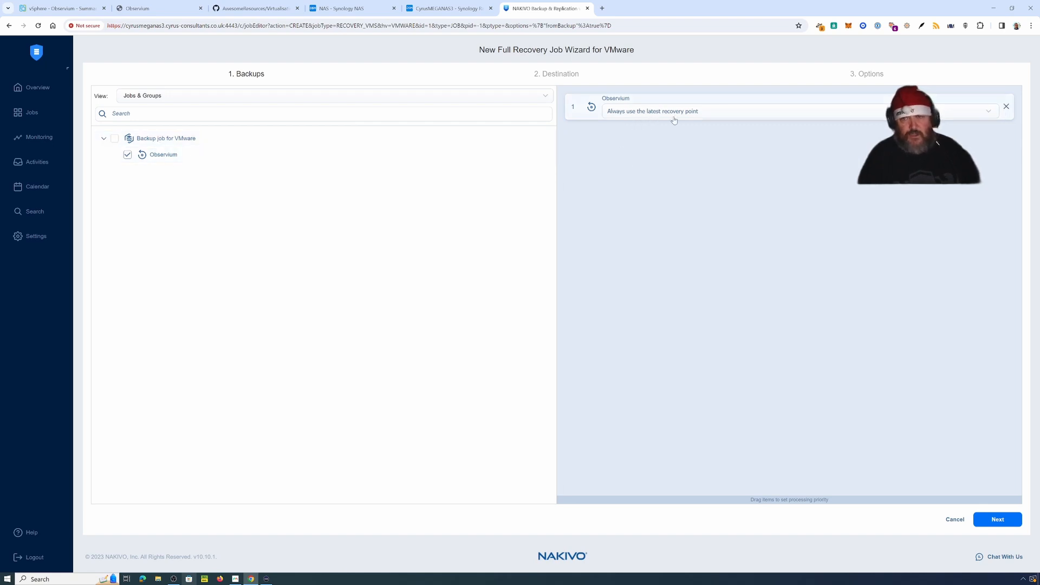
Step: Keep 'Always use the latest recovery point' for Observium and continue to the destination
click(995, 116)
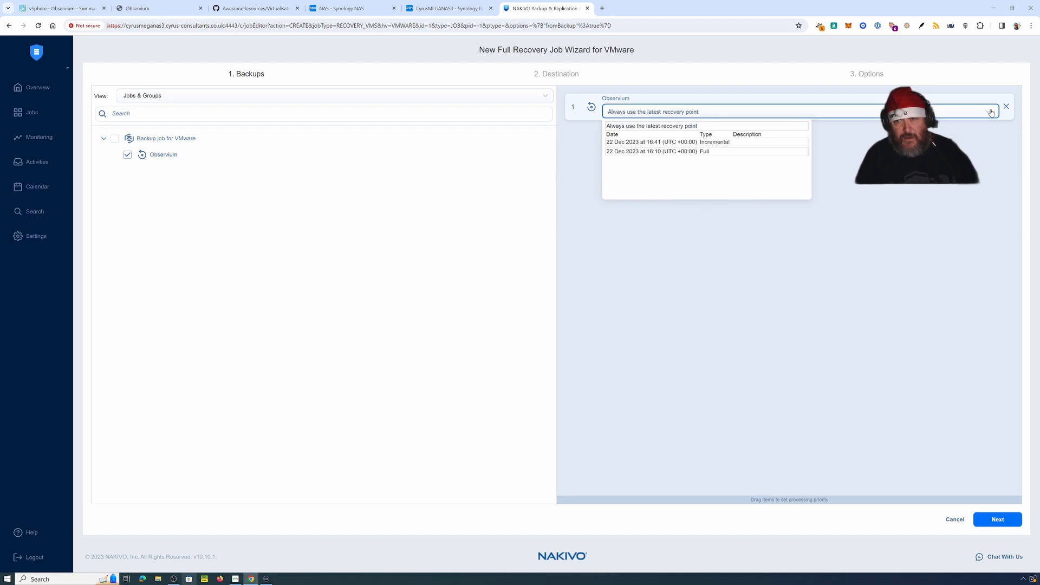
click(703, 143)
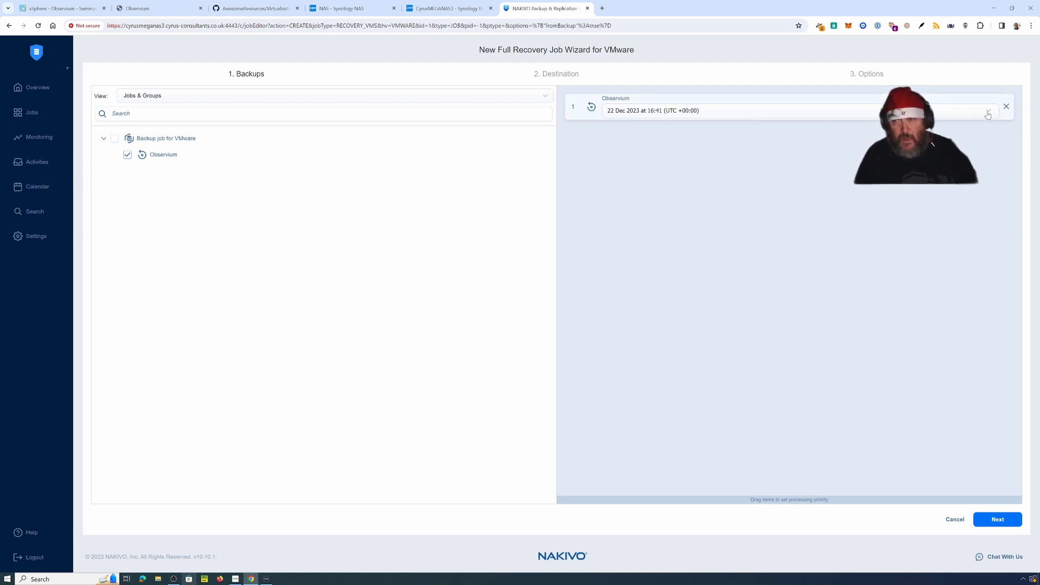
click(987, 115)
click(706, 126)
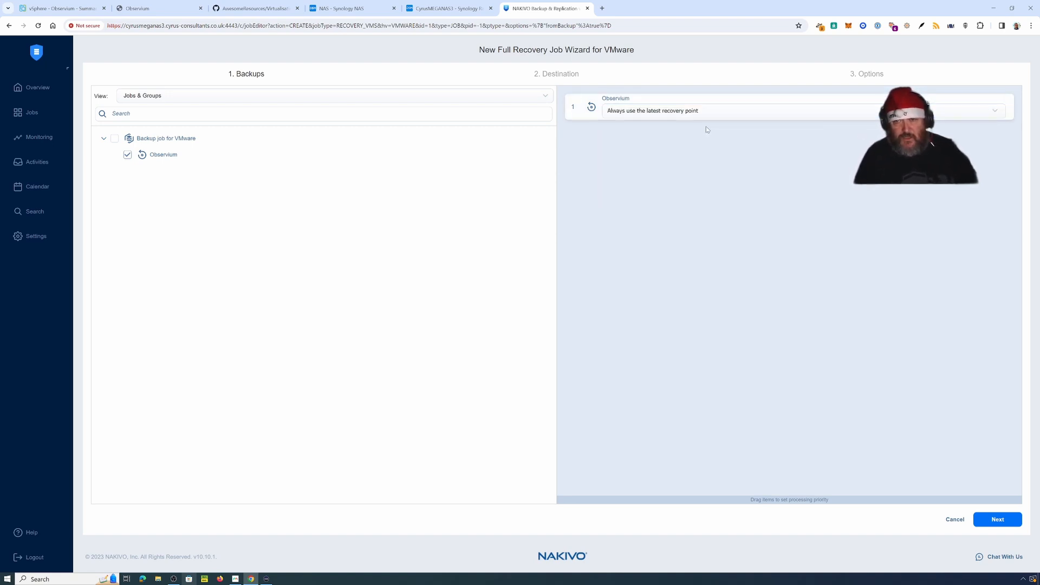
click(667, 112)
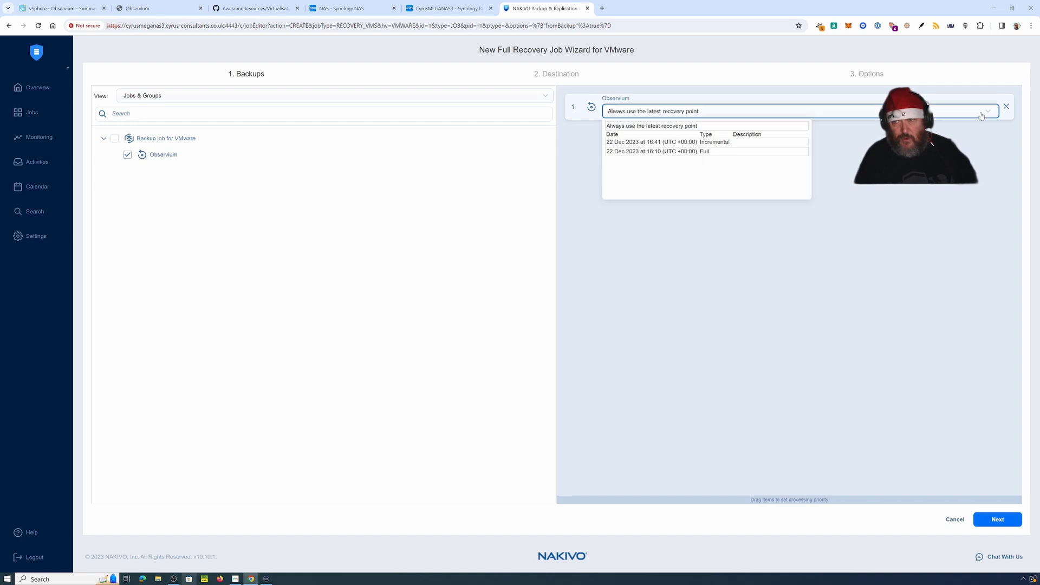
click(715, 126)
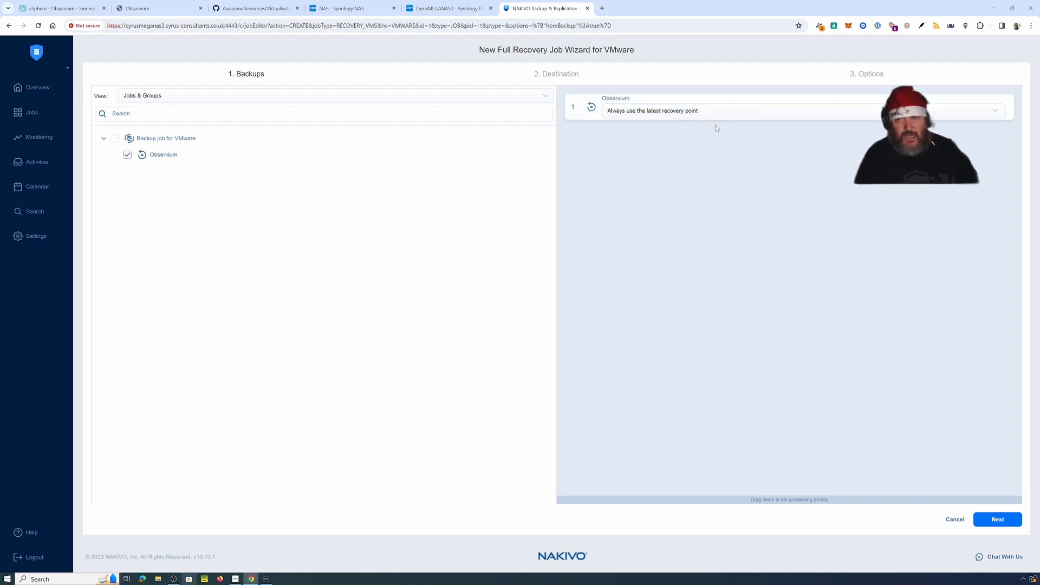
click(1002, 520)
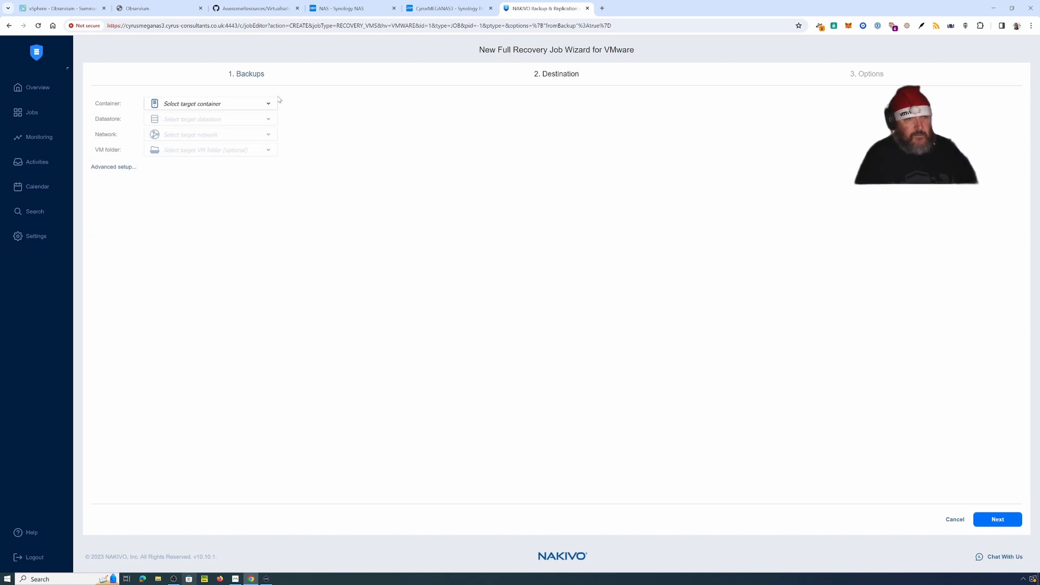
Step: Restore to host esxi002, datastore nfs_EE_Lab2, VM Network and the Discovered virtual machine folder
click(268, 103)
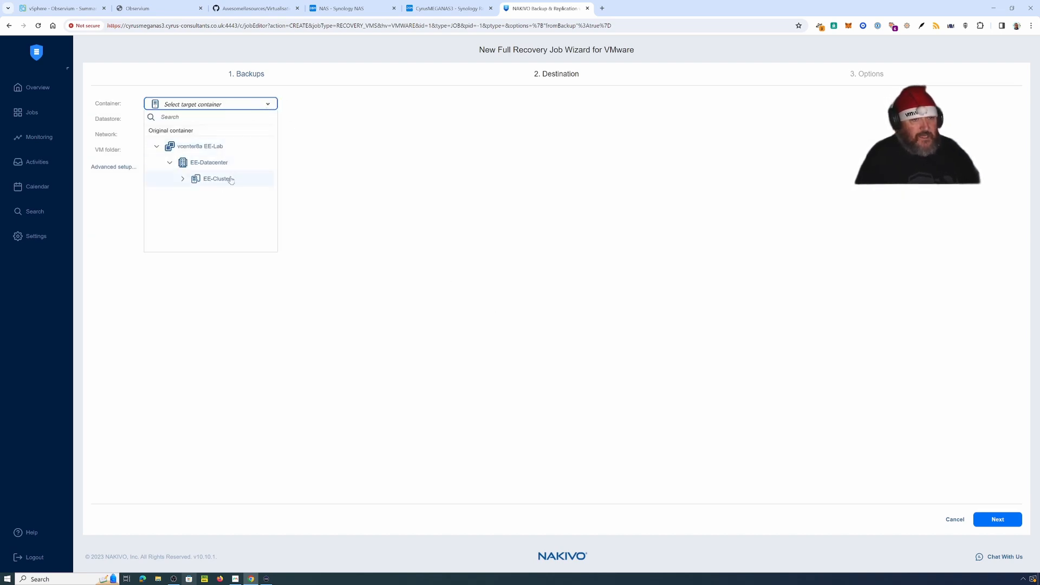
click(183, 179)
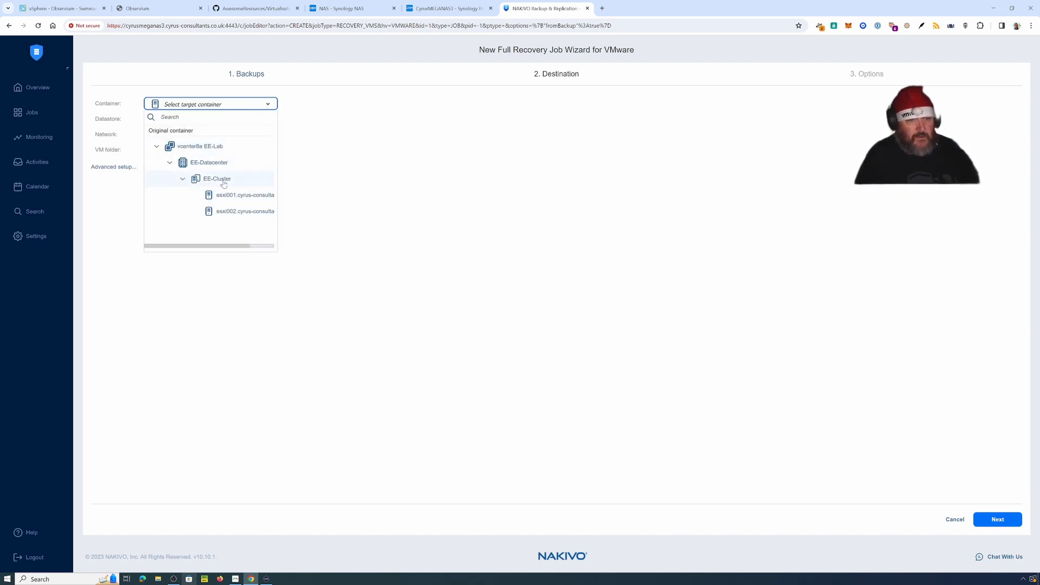
click(239, 211)
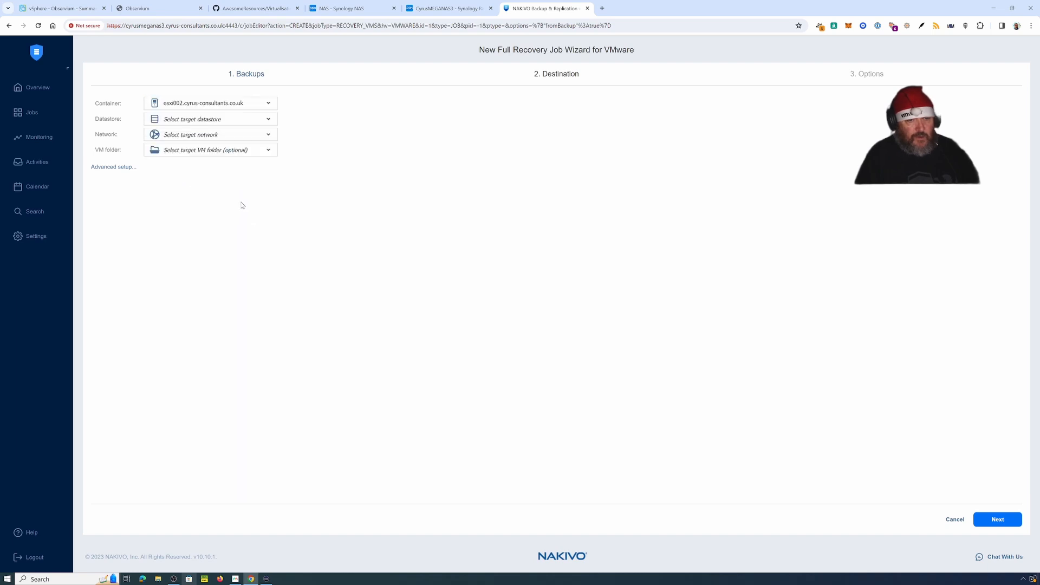
click(268, 120)
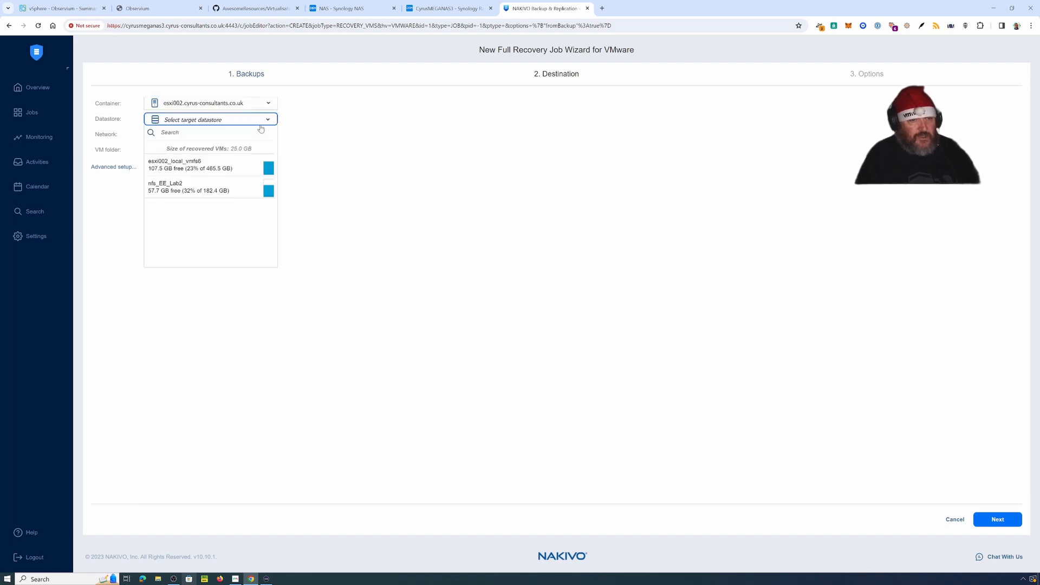
click(191, 196)
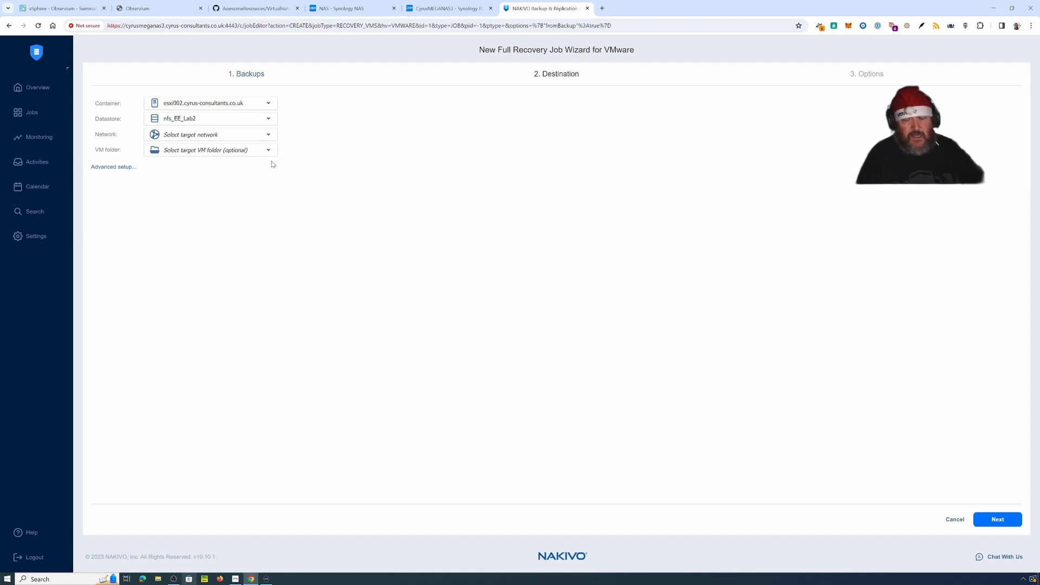
click(268, 134)
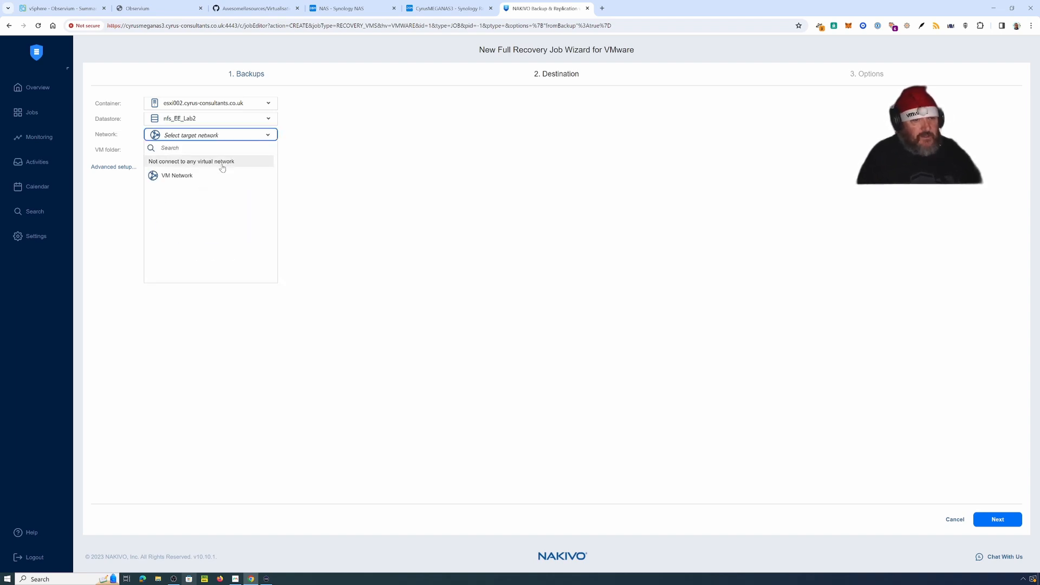
click(212, 175)
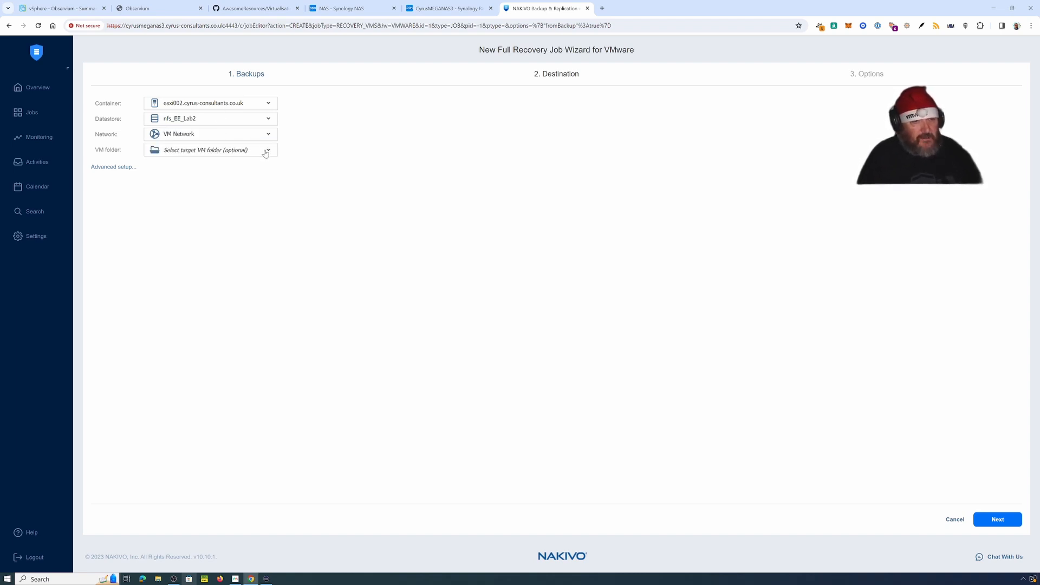
click(265, 152)
click(203, 198)
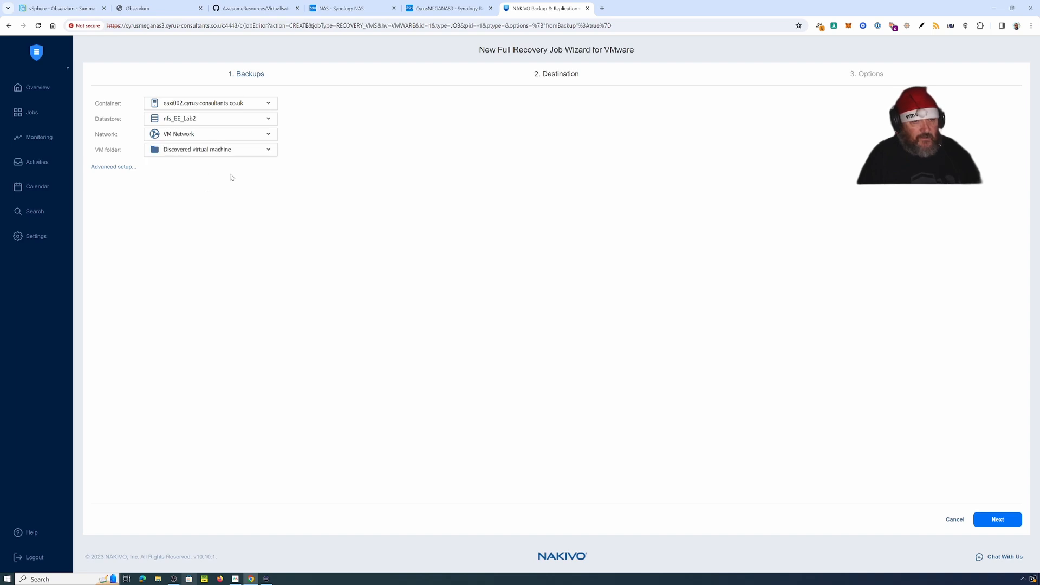
click(996, 520)
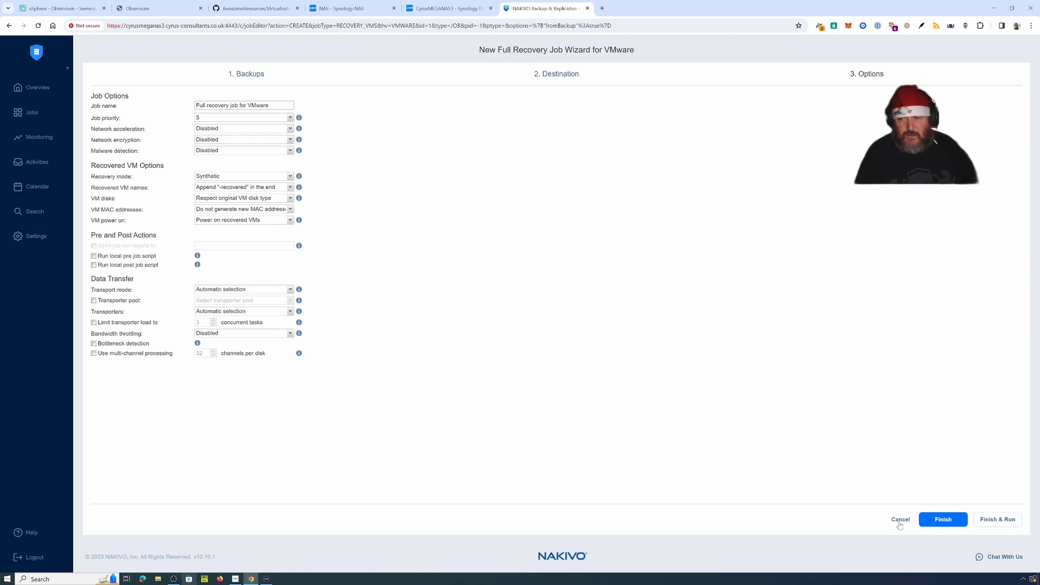
Step: Finish the recovery job and run it for the Observium VM only
click(993, 523)
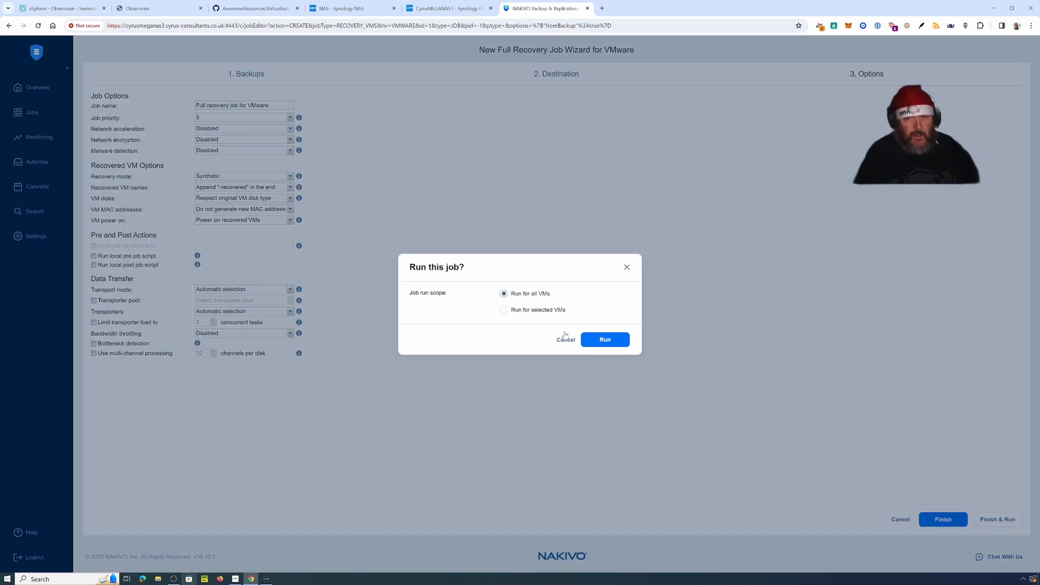
click(532, 312)
click(419, 310)
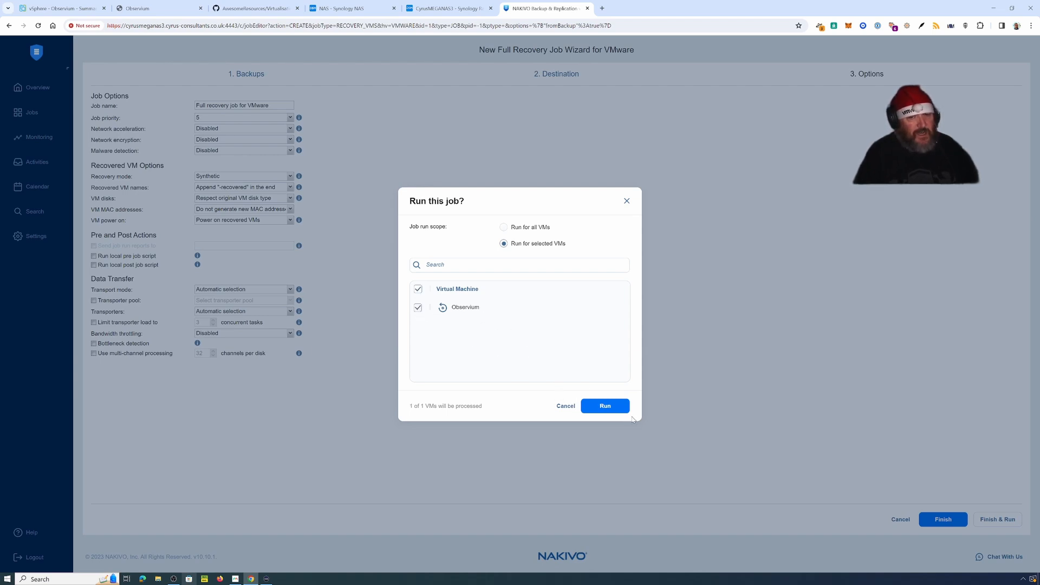
click(608, 409)
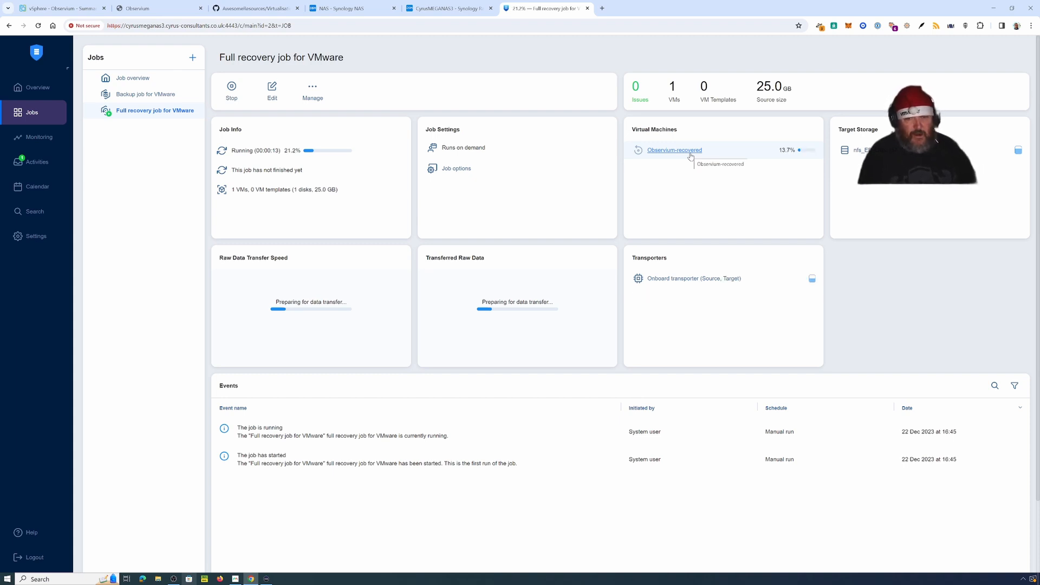
Step: Switch to the vSphere Client to view the powered-off Observium VM
click(62, 8)
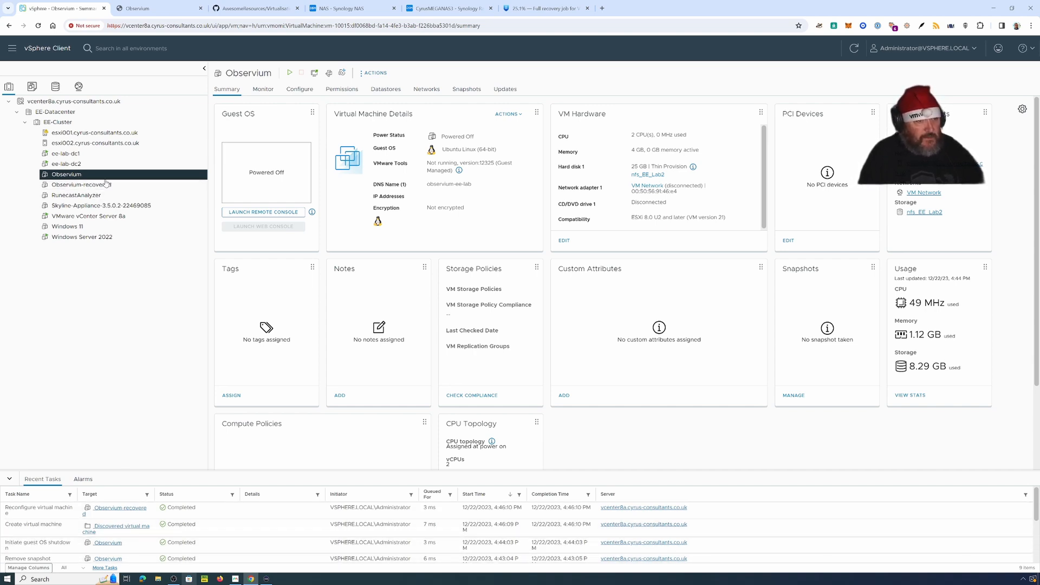
Step: View the new Observium-recovered VM in vSphere, then return to the recovery job progress
click(95, 184)
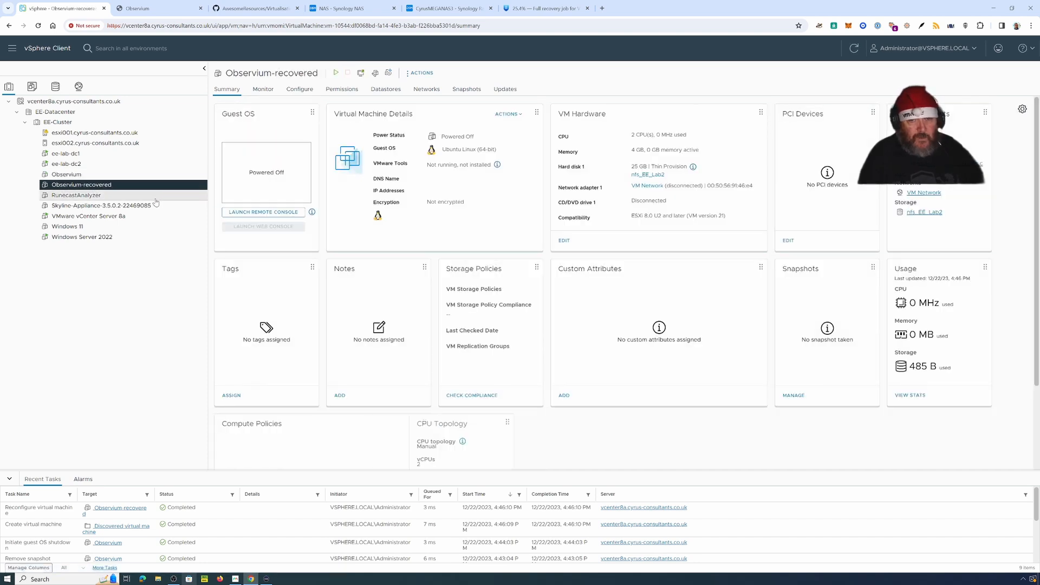
click(542, 9)
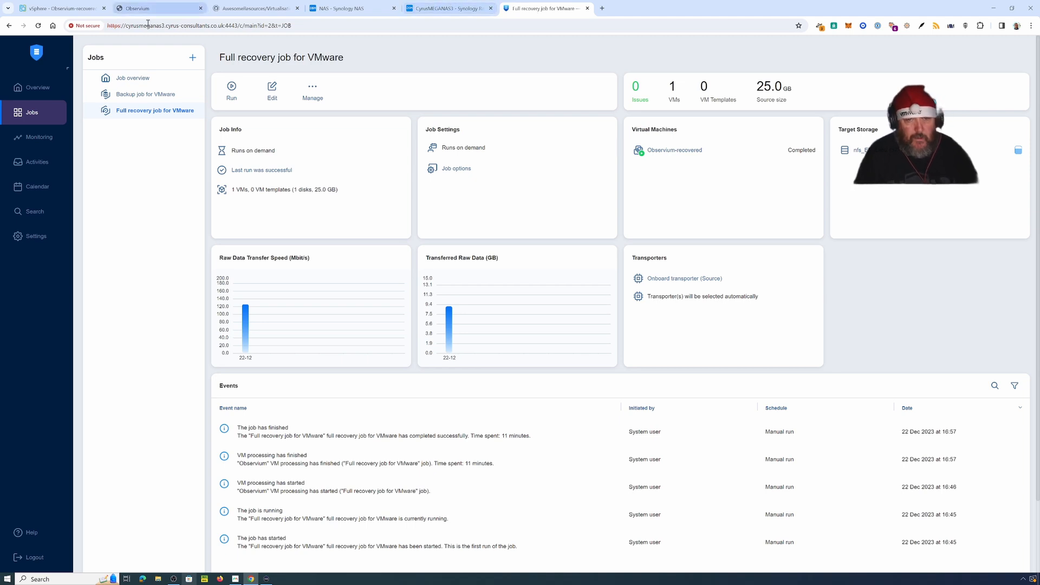
Step: After the recovery job succeeds, switch to the Observium-recovered VM summary in vSphere
click(60, 10)
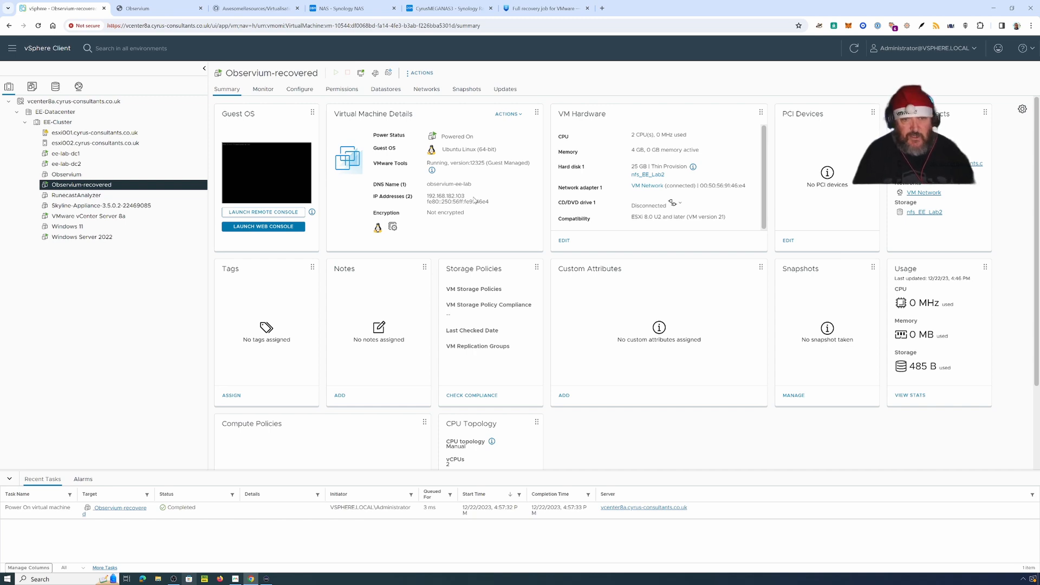
Step: Launch the Observium-recovered web console, then open a new blank browser tab
click(263, 227)
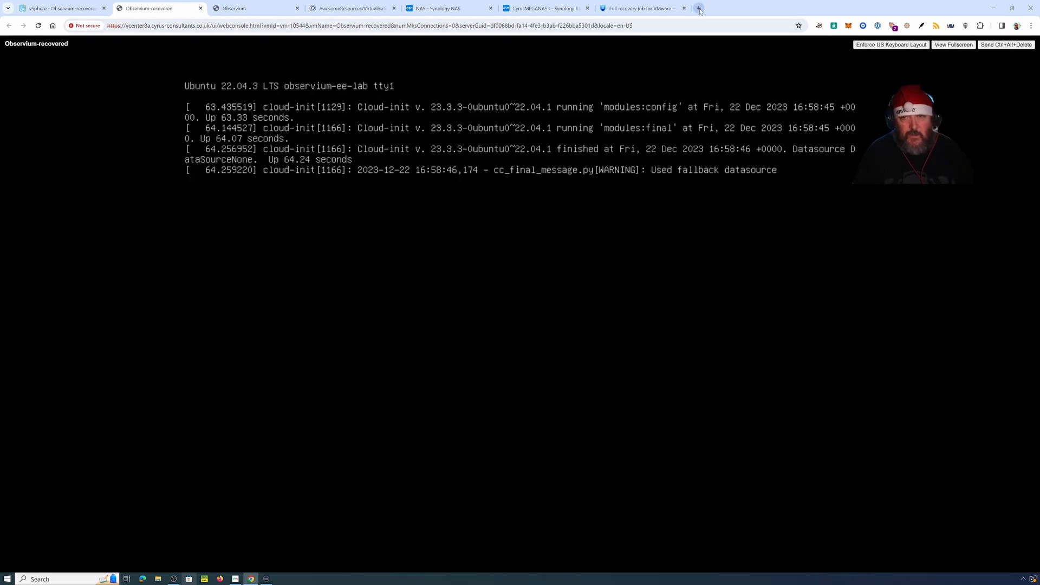
click(699, 8)
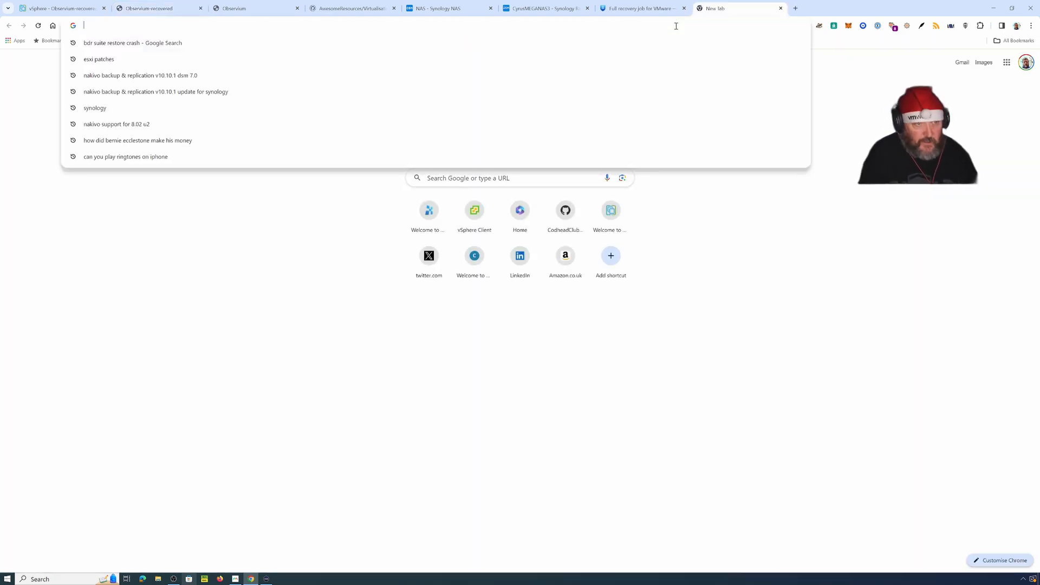
Step: Open 192.168.182.103, log in to Observium with the account credentials, and list All Devices
text(192.168.1)
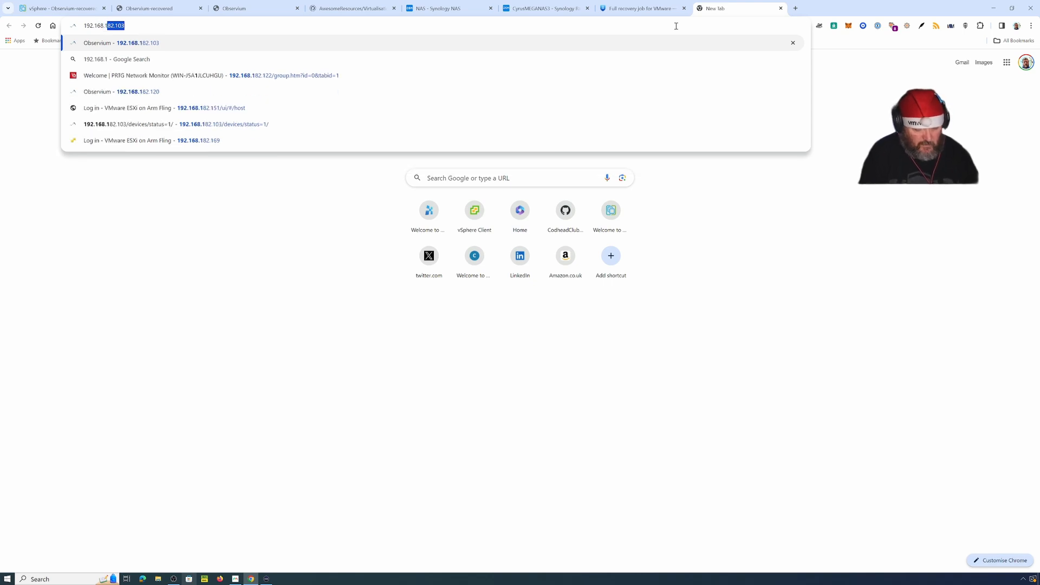
text(82.103)
key(Return)
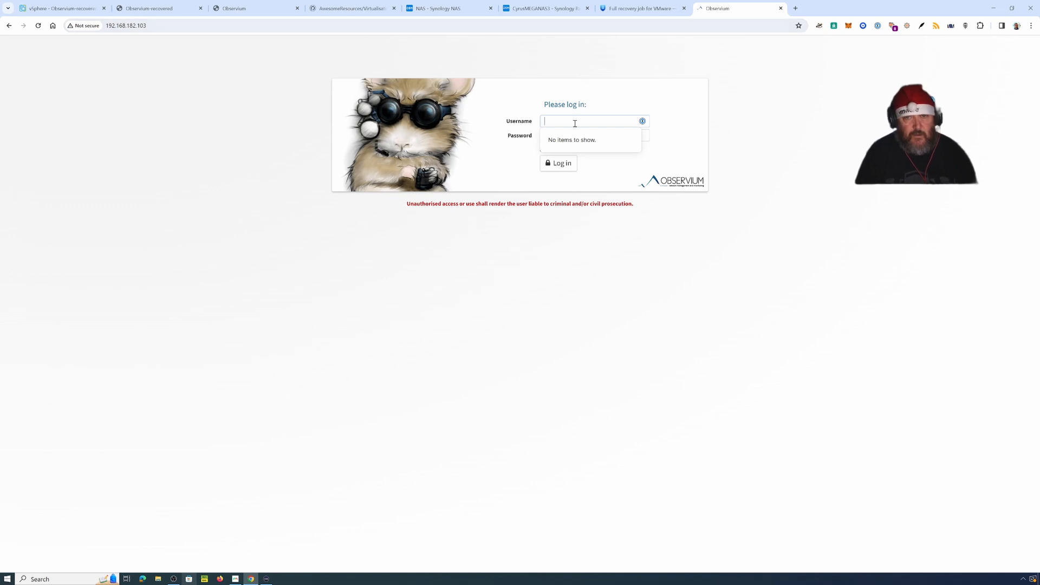
text(adaph)
key(Tab)
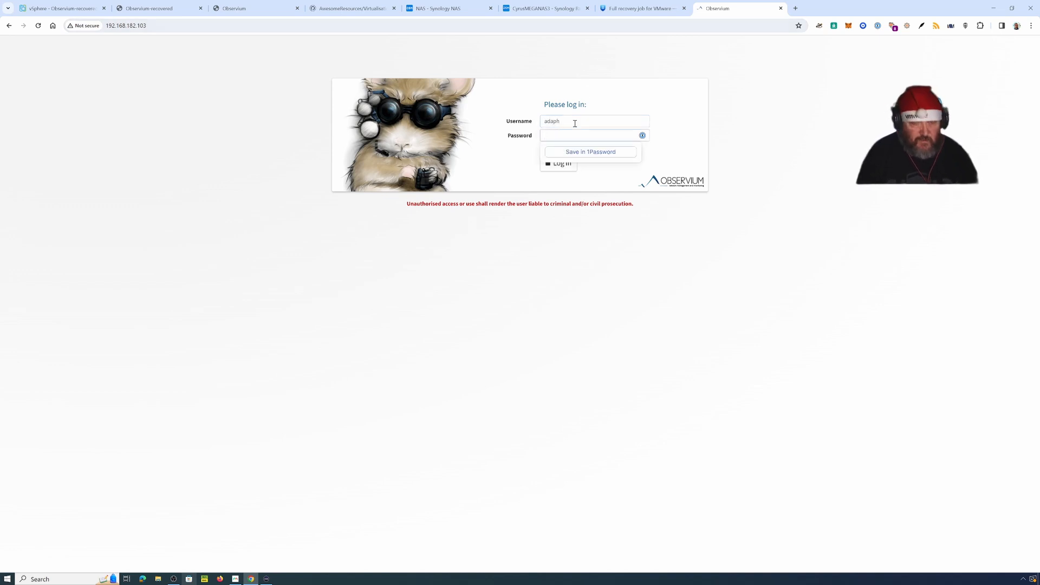
text(••••••)
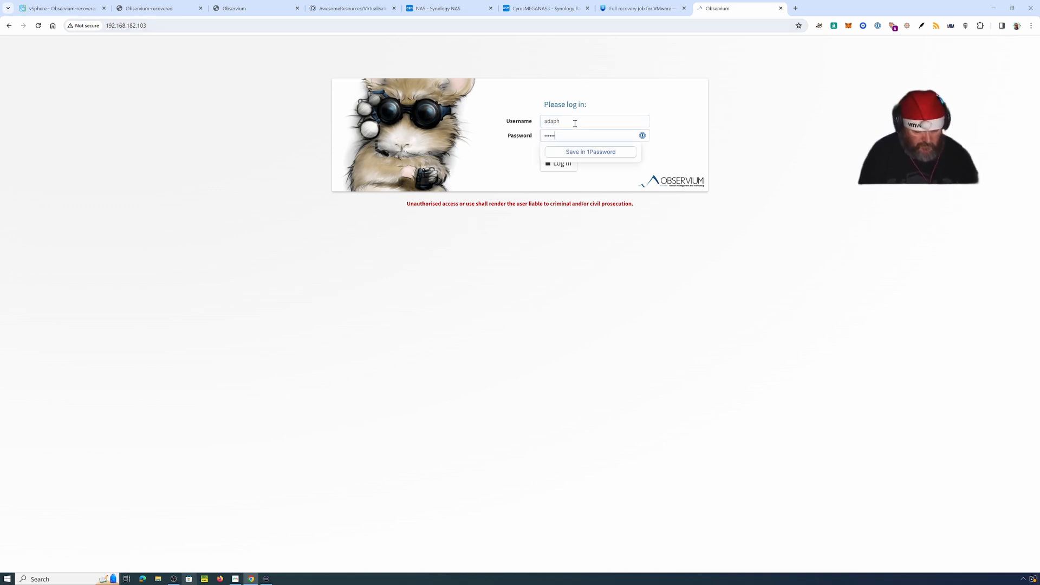
text(•••••)
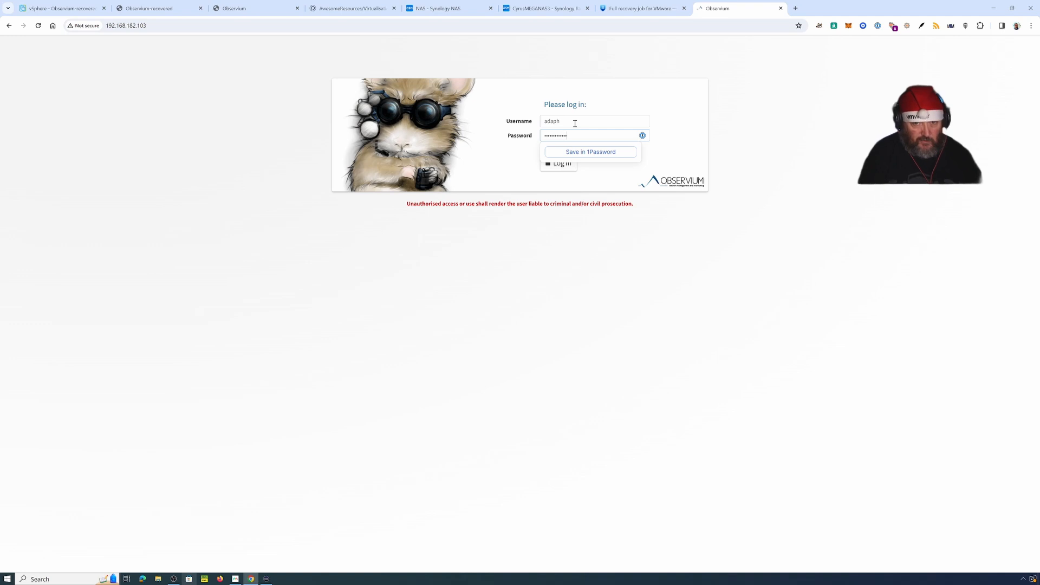
click(561, 170)
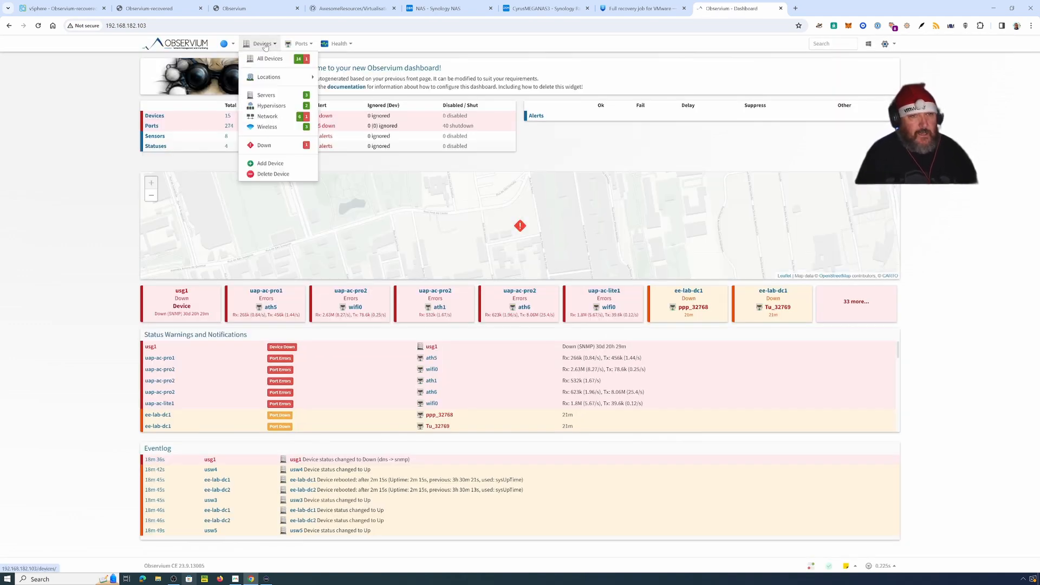
click(265, 61)
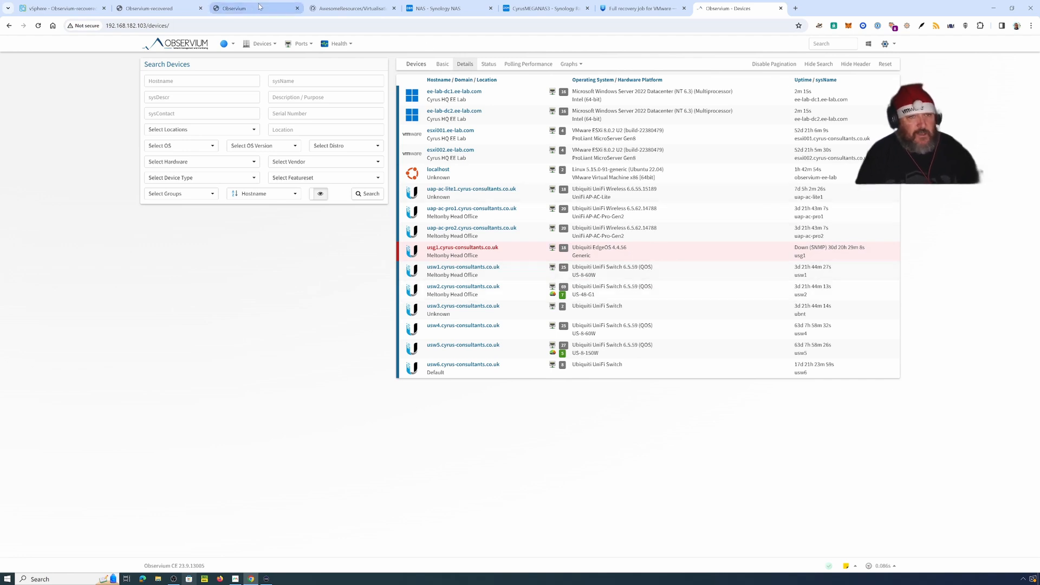
Step: Close the disconnected Observium console and log into the Observium-recovered console
click(241, 9)
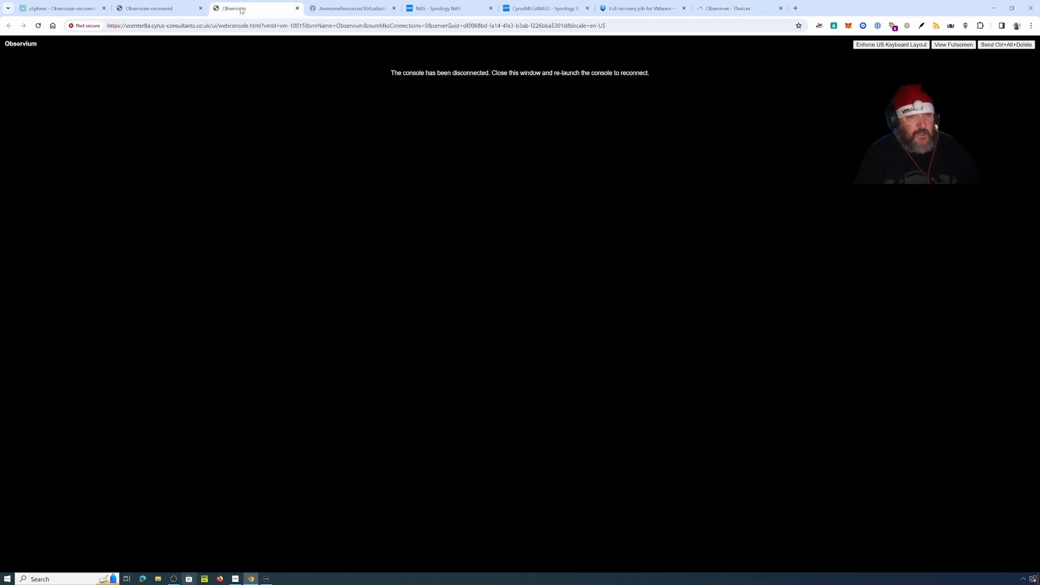
click(297, 8)
click(163, 10)
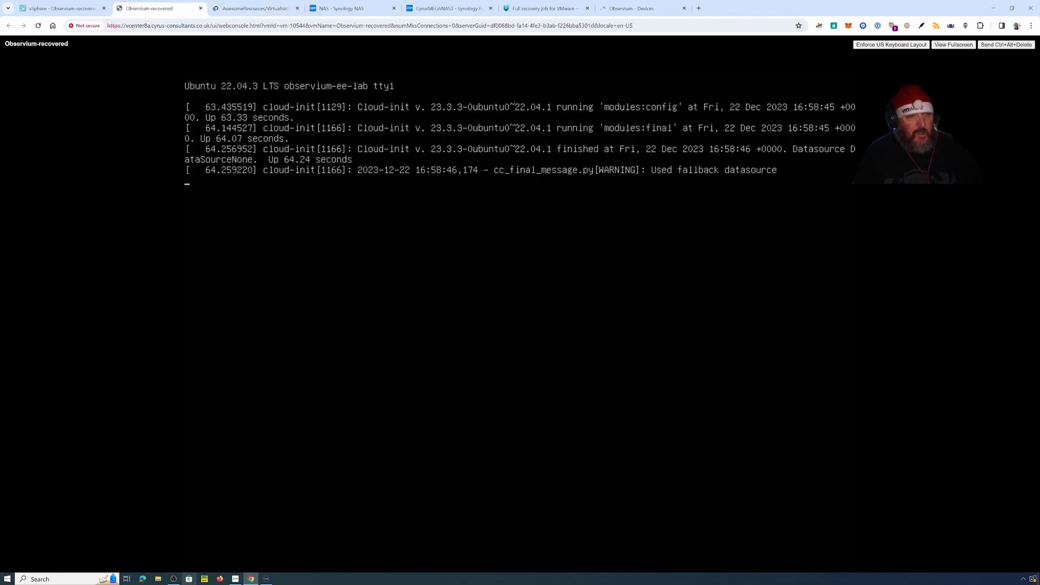
key(Return)
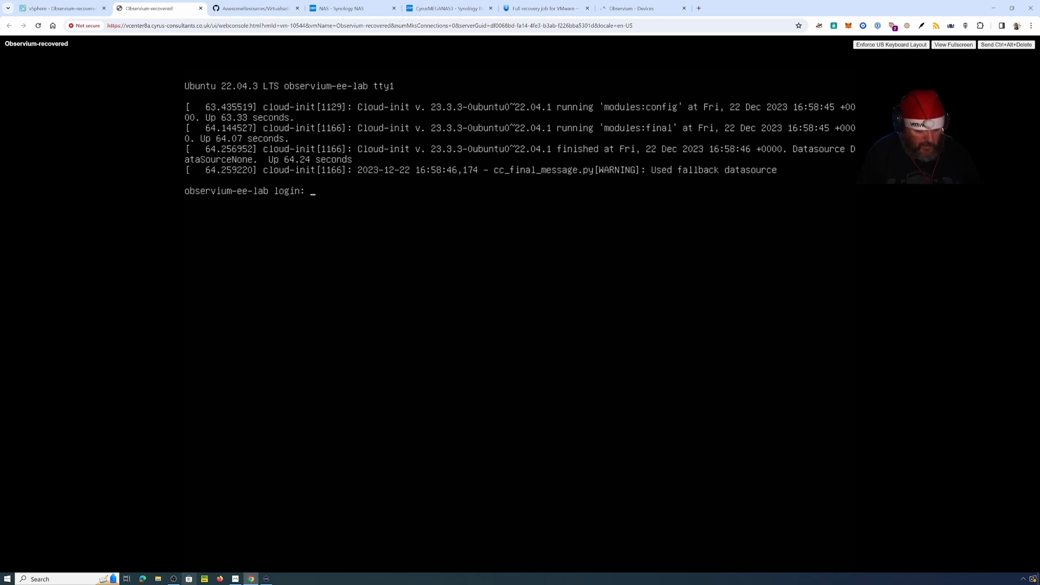
text(adaph)
key(Return)
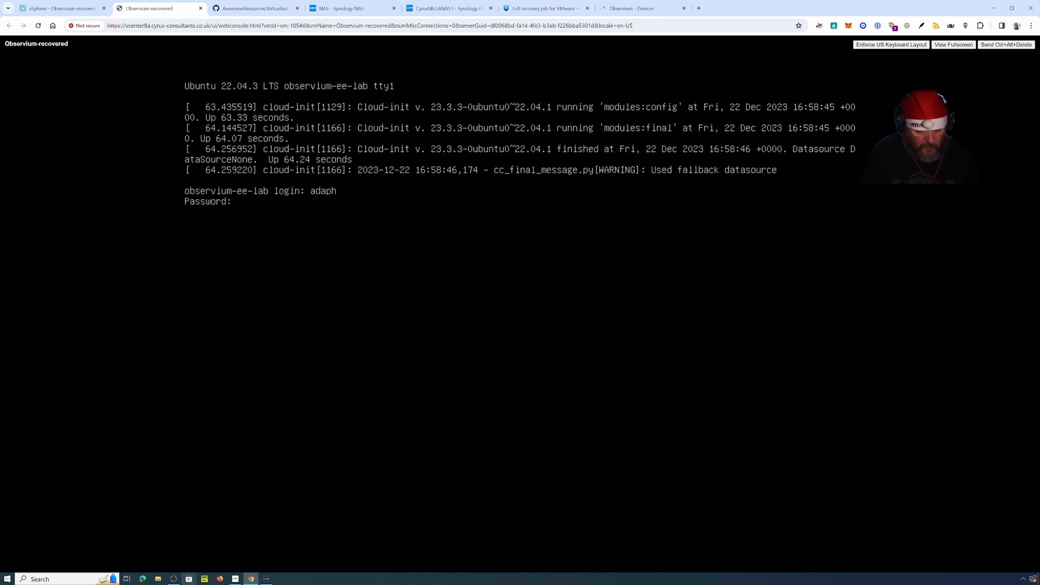
key(Return)
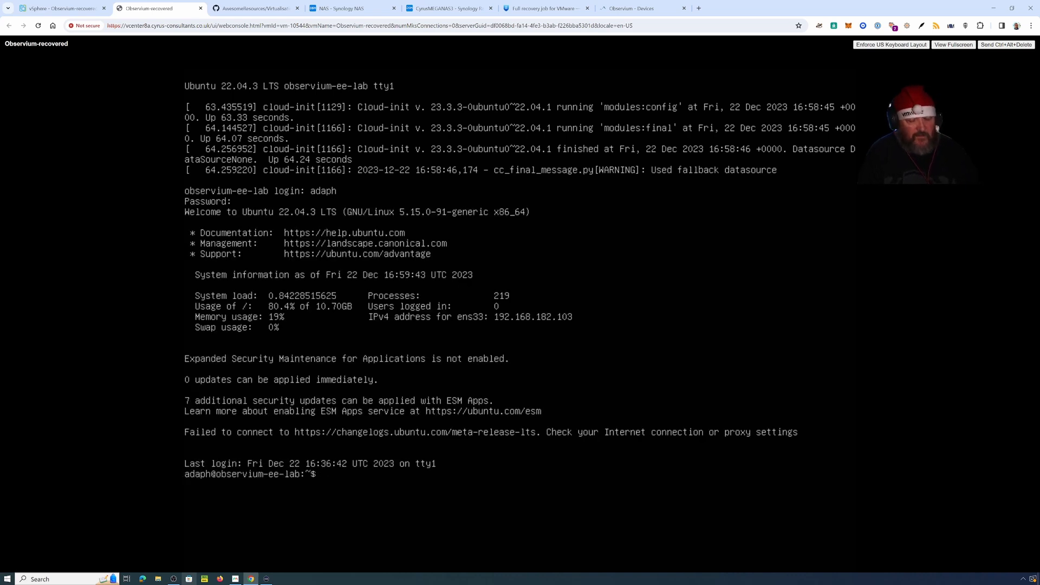
Step: List all files in the recovered VM's home folder with ls -al
text(ls -al)
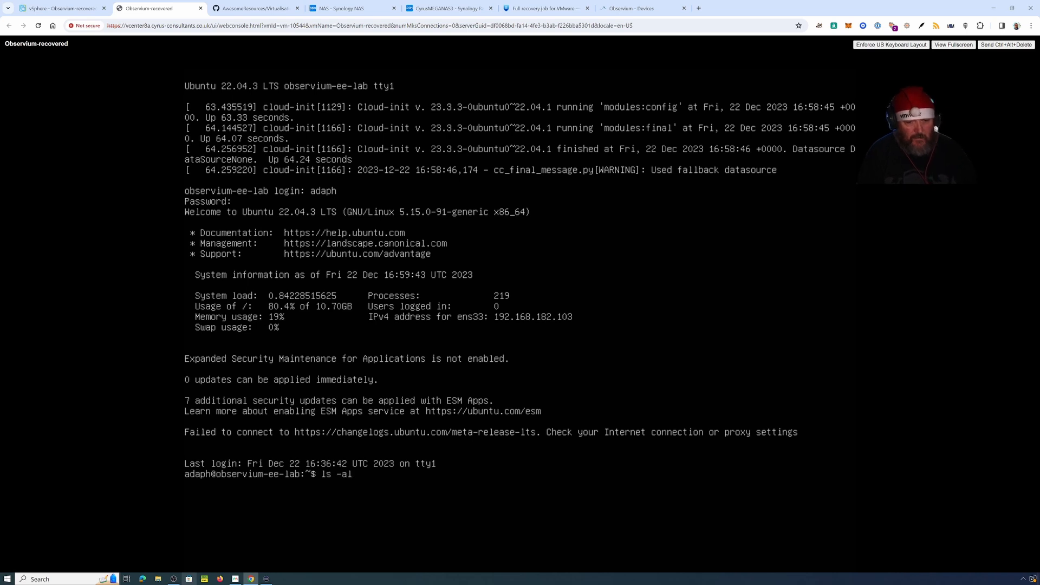
key(Up)
key(Down)
key(Up)
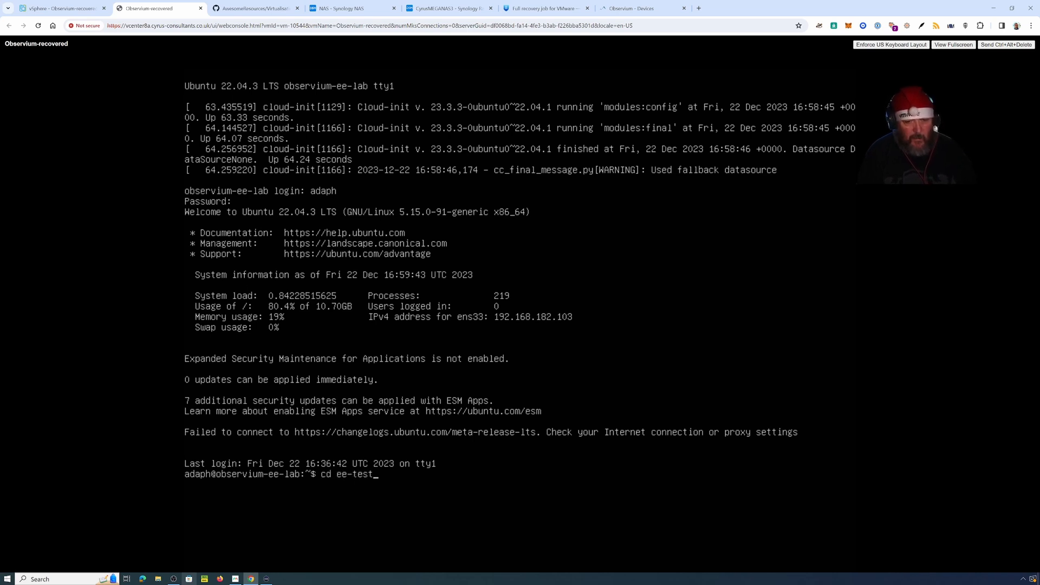
key(BackSpace)
key(BackSpace)
key(BackSpace)
key(BackSpace)
key(BackSpace)
key(BackSpace)
key(BackSpace)
key(BackSpace)
key(BackSpace)
key(BackSpace)
text(ls -al)
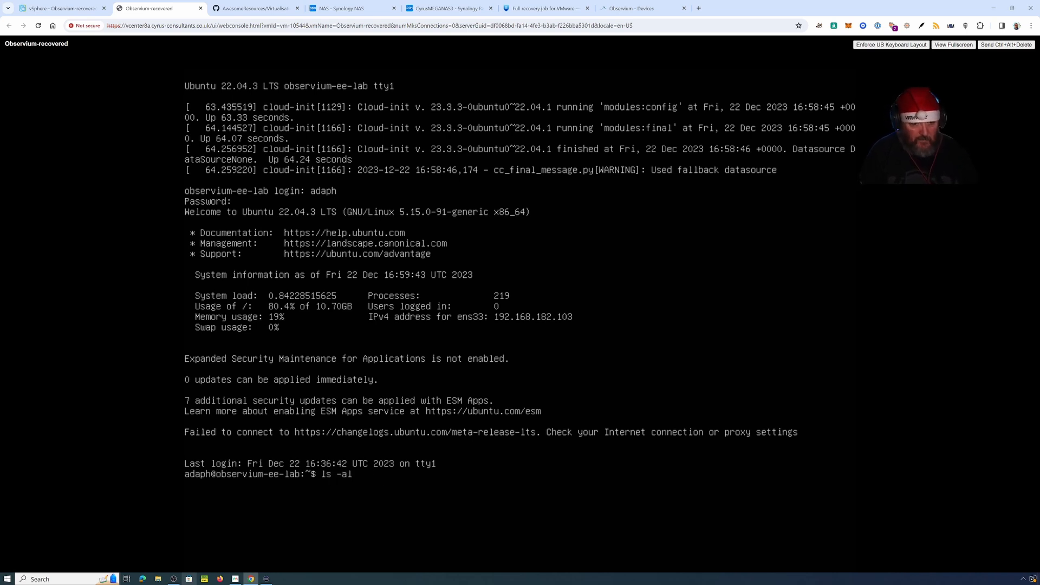
key(Return)
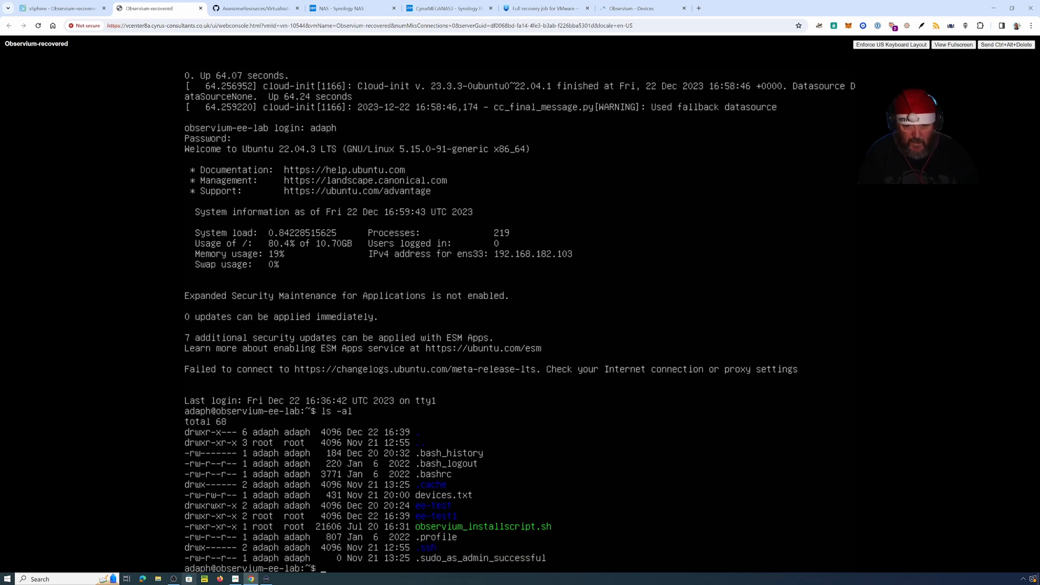
Step: Enter ee-test1 and list its contents, confirming file.test is still there
text(cd ee-yt)
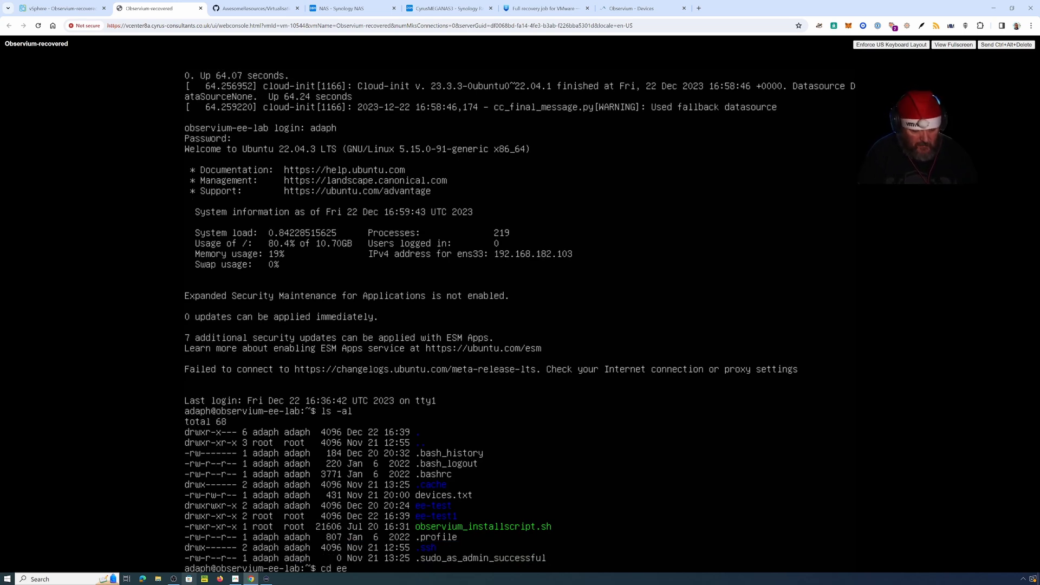
key(BackSpace)
key(BackSpace)
text(test1)
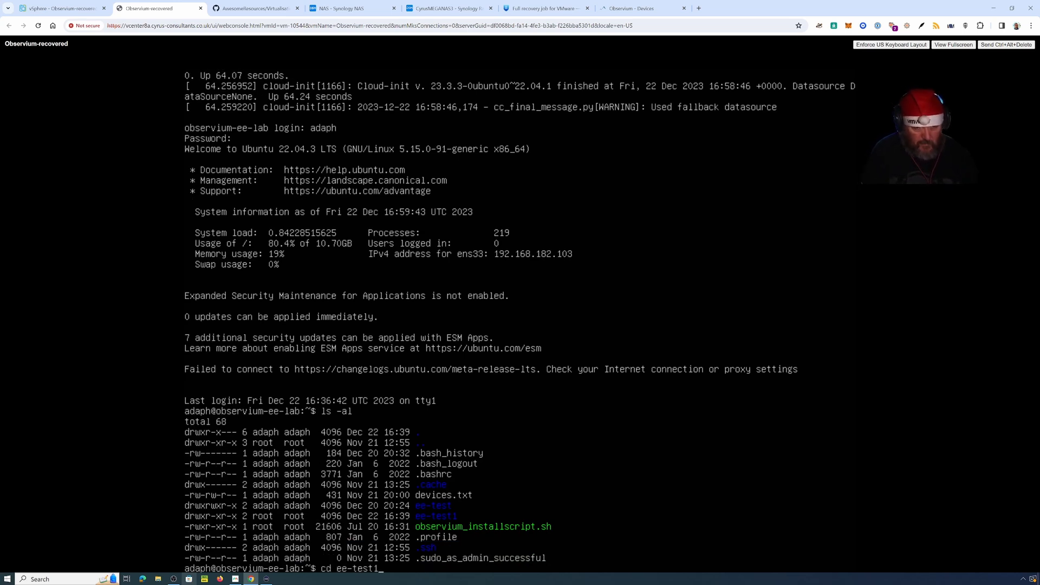
key(Return)
text(ls -al)
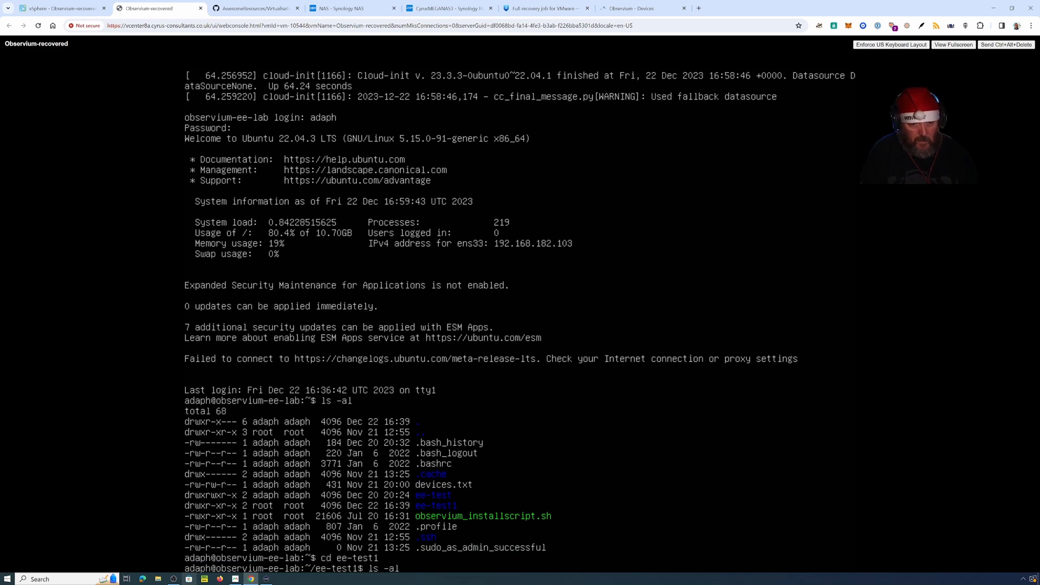
key(Return)
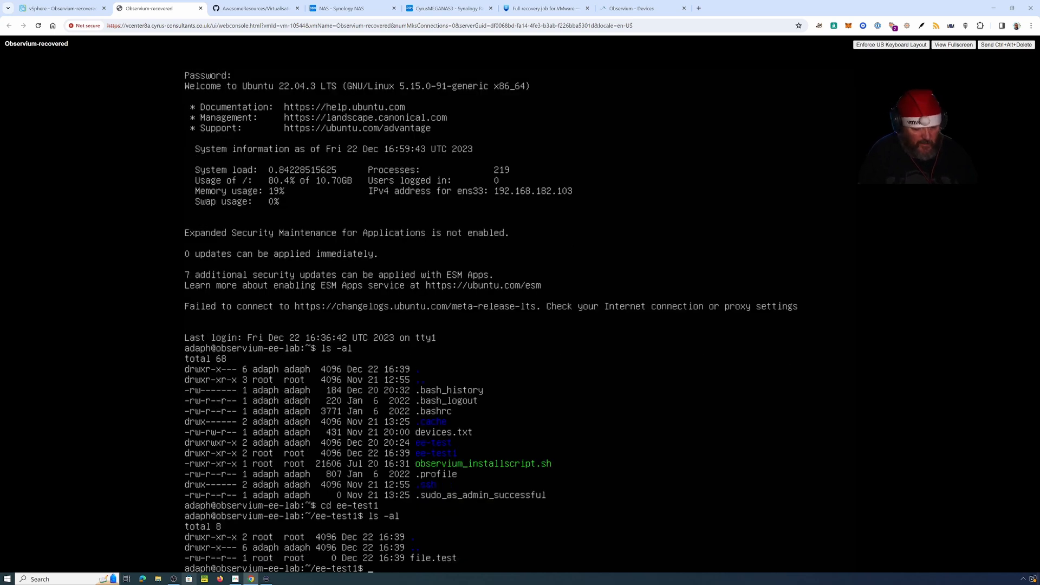
text(sudo apt-get)
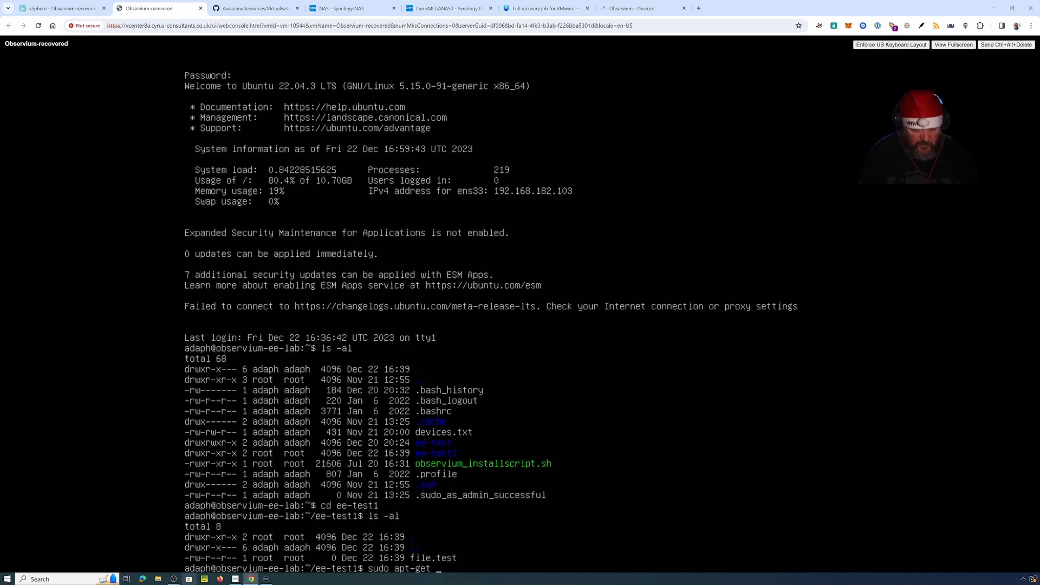
text( update)
Step: Run sudo apt-get update and sudo apt-get upgrade (0 upgraded), then return to Observium-recovered's Summary
key(Return)
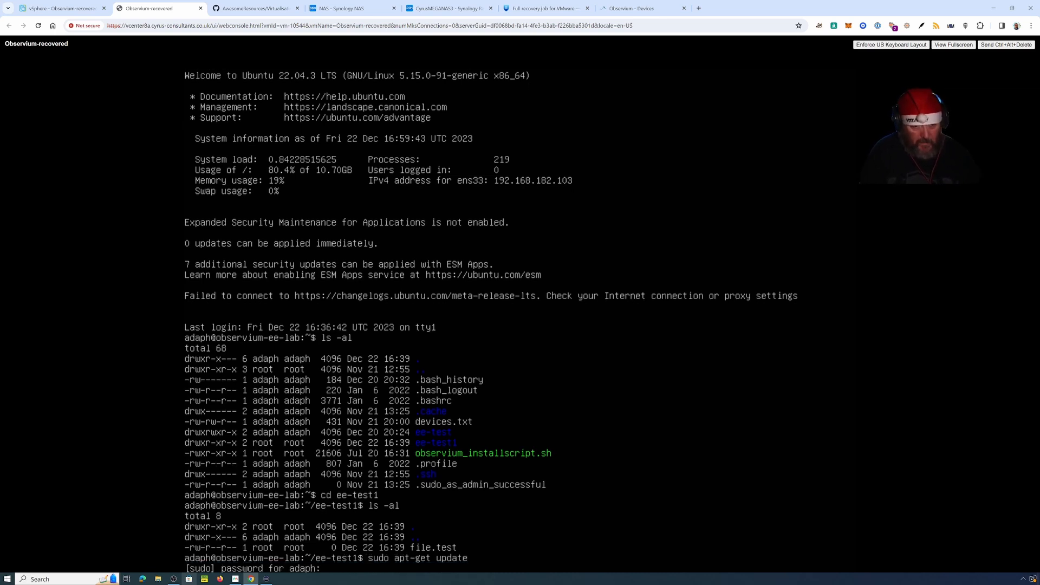
key(Return)
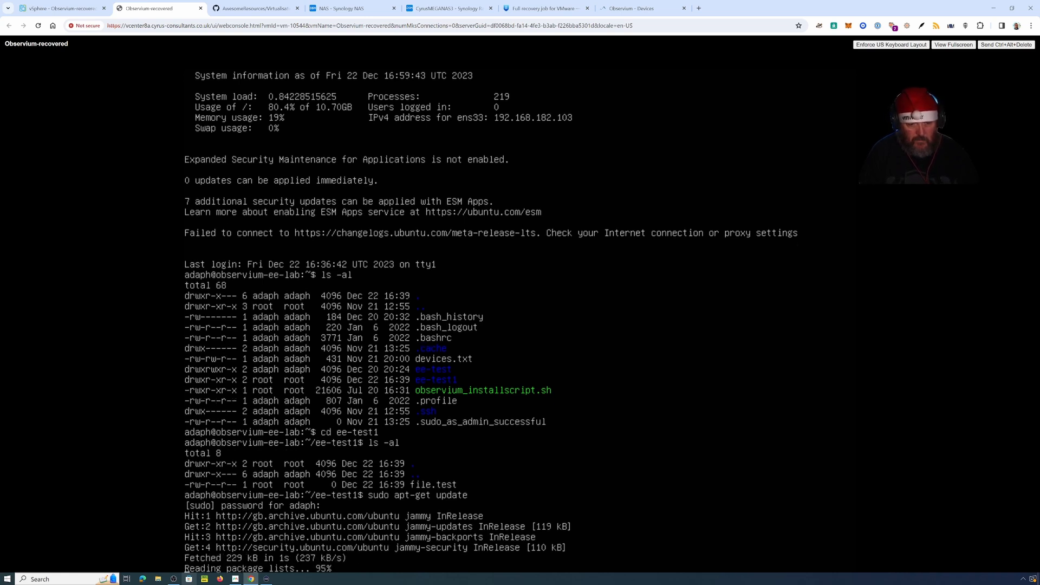
key(Up)
key(BackSpace)
key(BackSpace)
key(BackSpace)
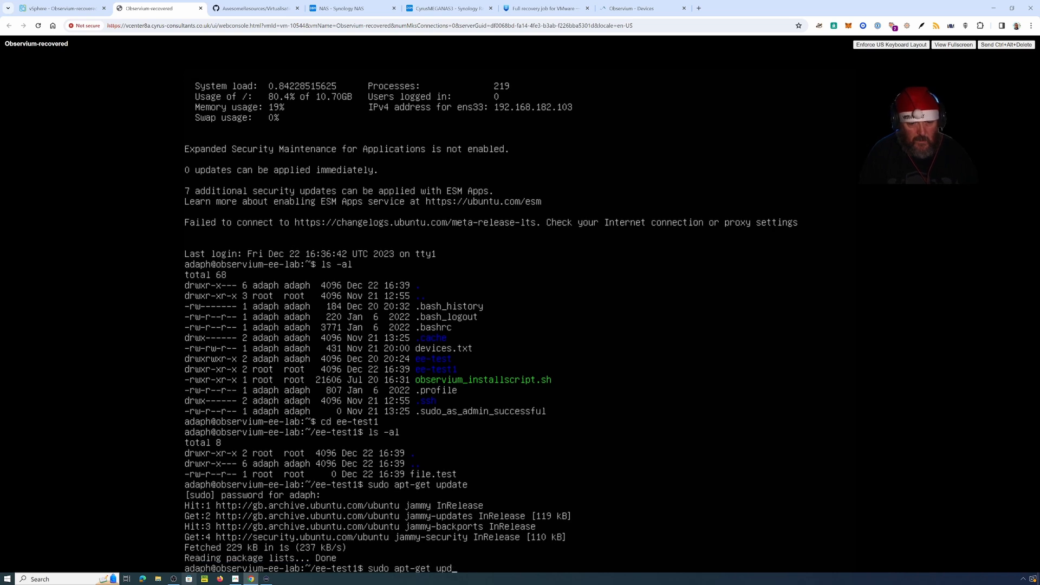
text(grade)
key(Return)
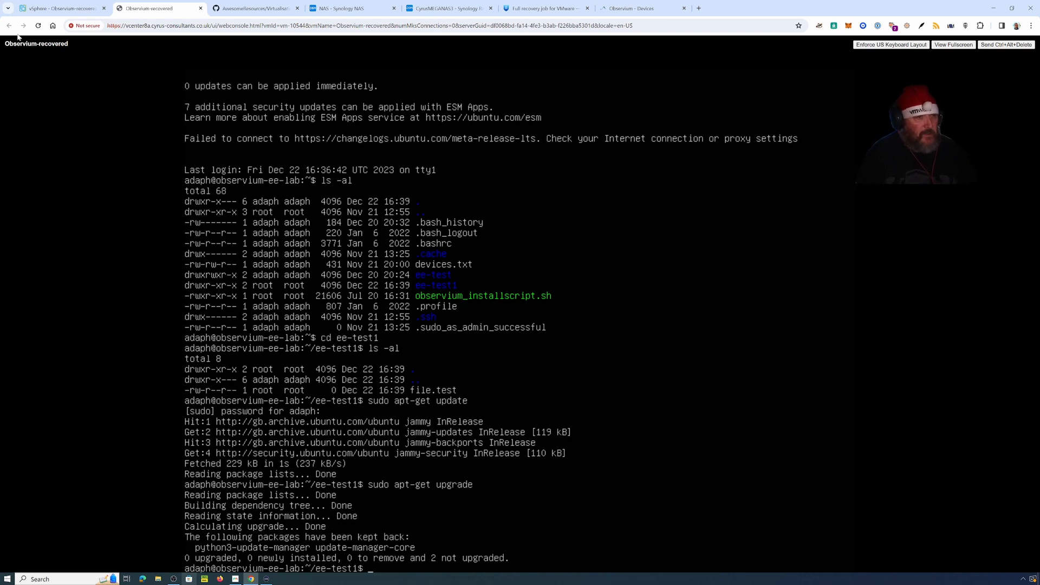
click(39, 10)
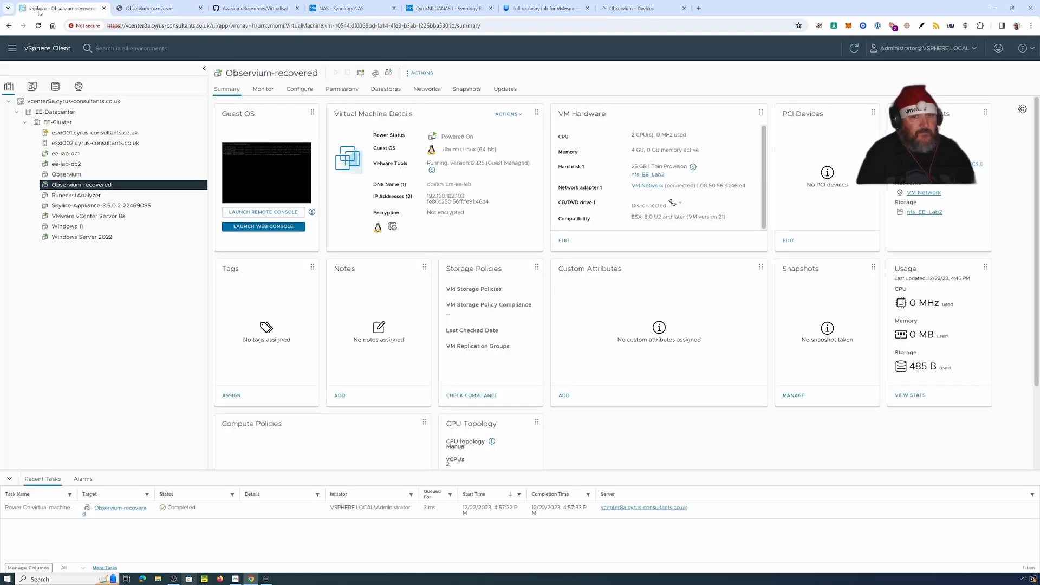